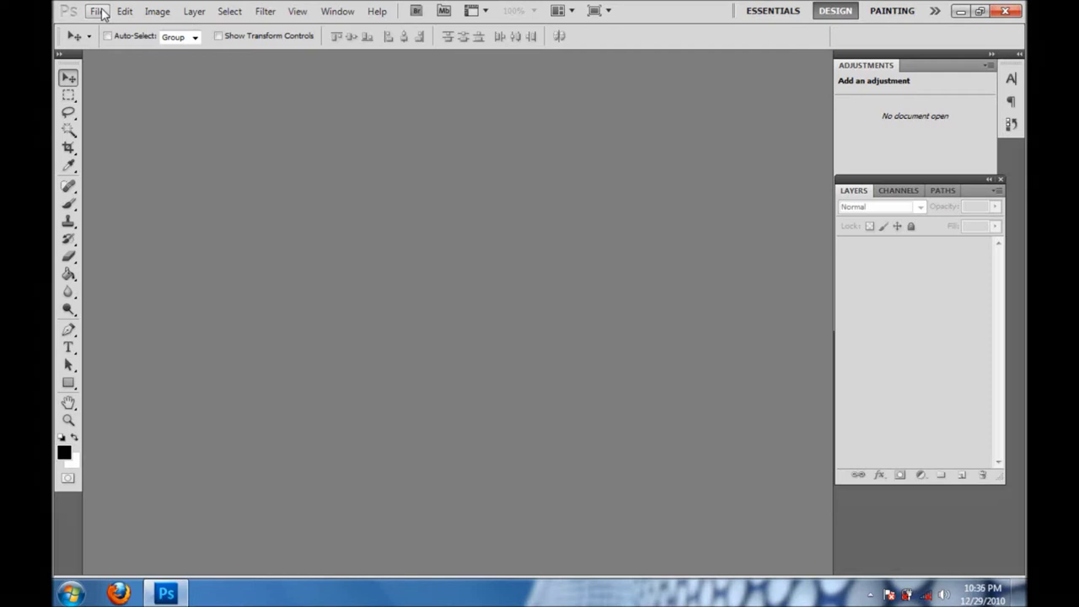
- Open Untitled-1.jpg from the Desktop
{"action": "left_click", "coordinate": [102, 13]}
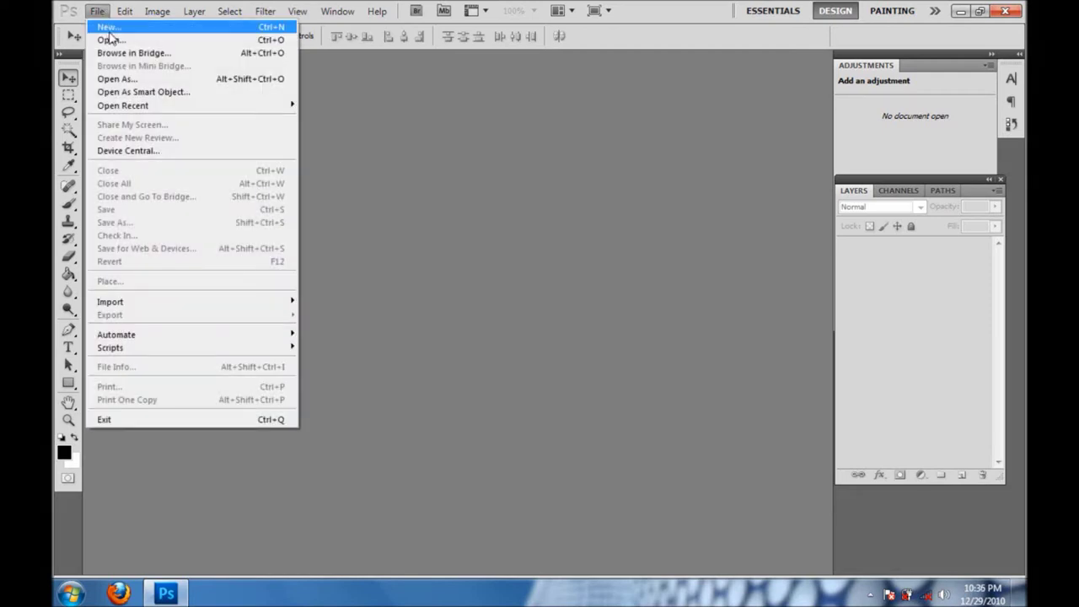
{"action": "left_click", "coordinate": [111, 43]}
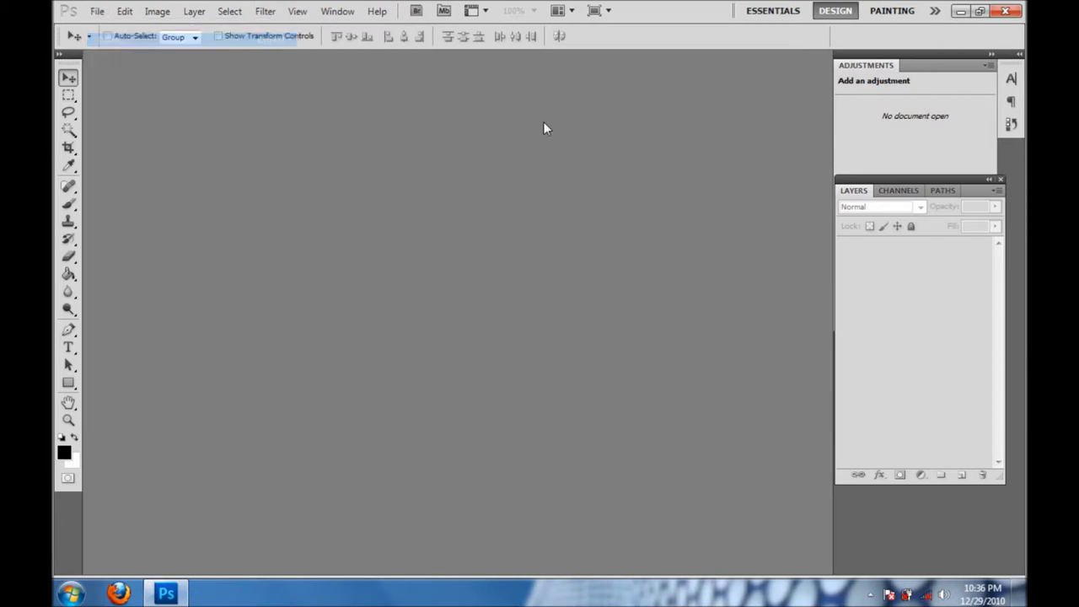
{"action": "scroll", "coordinate": [656, 211], "scroll_direction": "down", "scroll_amount": 2}
{"action": "scroll", "coordinate": [656, 215], "scroll_direction": "down", "scroll_amount": 5}
{"action": "double_click", "coordinate": [549, 284]}
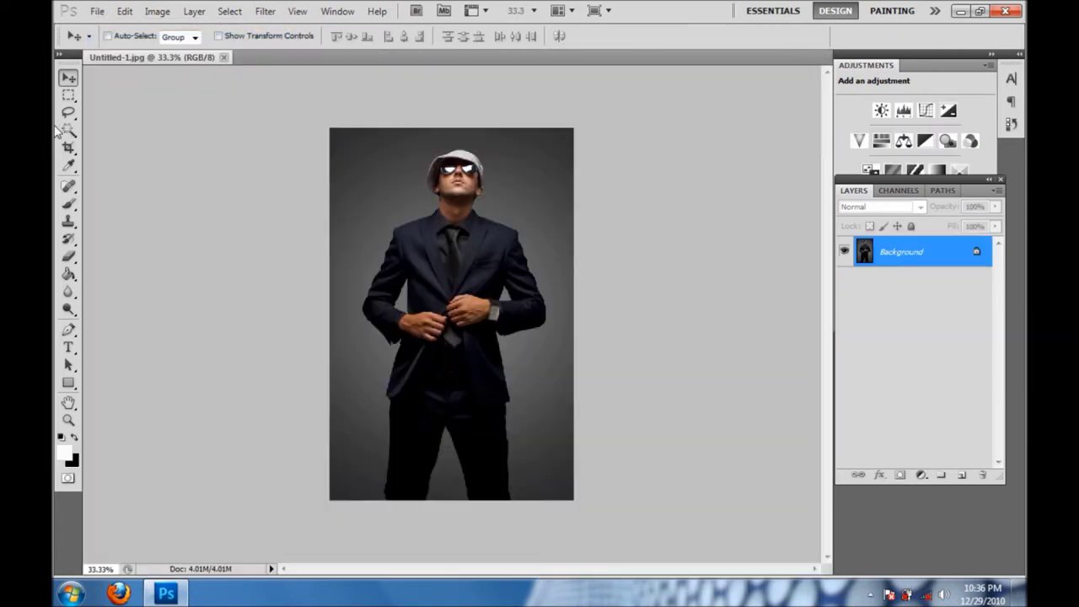
- Zoom in and scroll around to inspect the man's suit and face
{"action": "key", "text": "ctrl+plus"}
{"action": "key", "text": "ctrl+plus"}
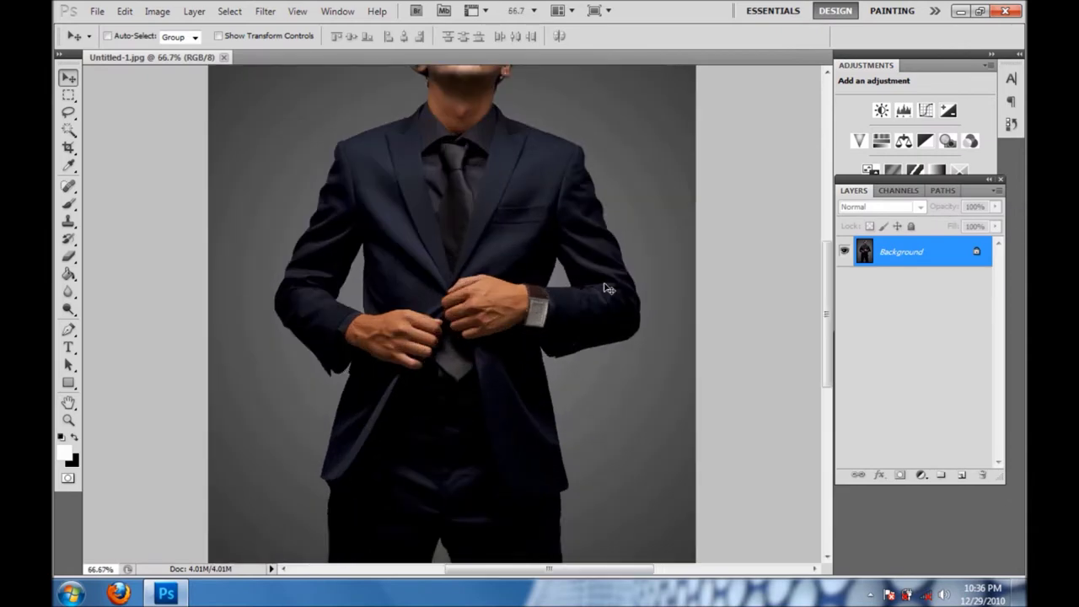
{"action": "key", "text": "ctrl+plus"}
{"action": "key", "text": "ctrl+plus"}
{"action": "key", "text": "ctrl+minus"}
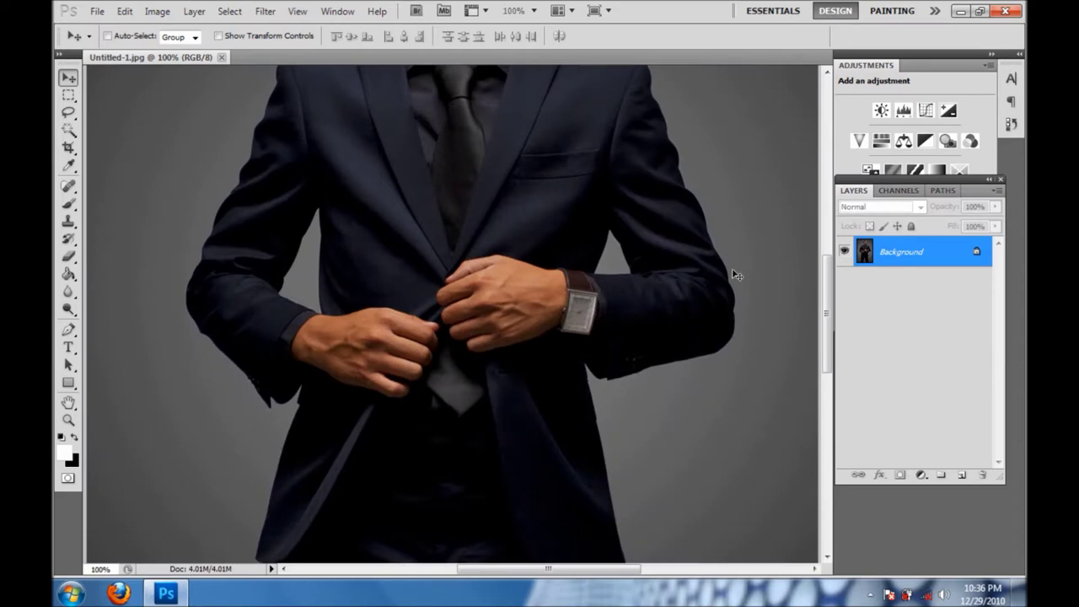
{"action": "scroll", "coordinate": [775, 346], "scroll_direction": "up", "scroll_amount": 2}
{"action": "scroll", "coordinate": [776, 346], "scroll_direction": "up", "scroll_amount": 3}
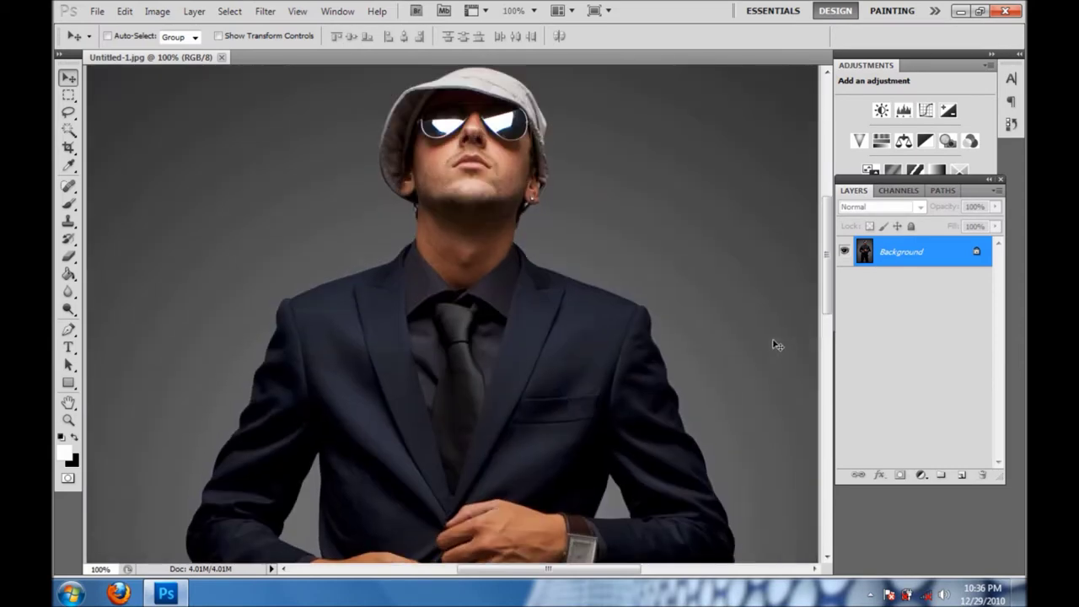
{"action": "scroll", "coordinate": [776, 346], "scroll_direction": "down", "scroll_amount": 3}
{"action": "scroll", "coordinate": [776, 346], "scroll_direction": "down", "scroll_amount": 5}
{"action": "scroll", "coordinate": [775, 345], "scroll_direction": "down", "scroll_amount": 3}
{"action": "scroll", "coordinate": [775, 342], "scroll_direction": "up", "scroll_amount": 6}
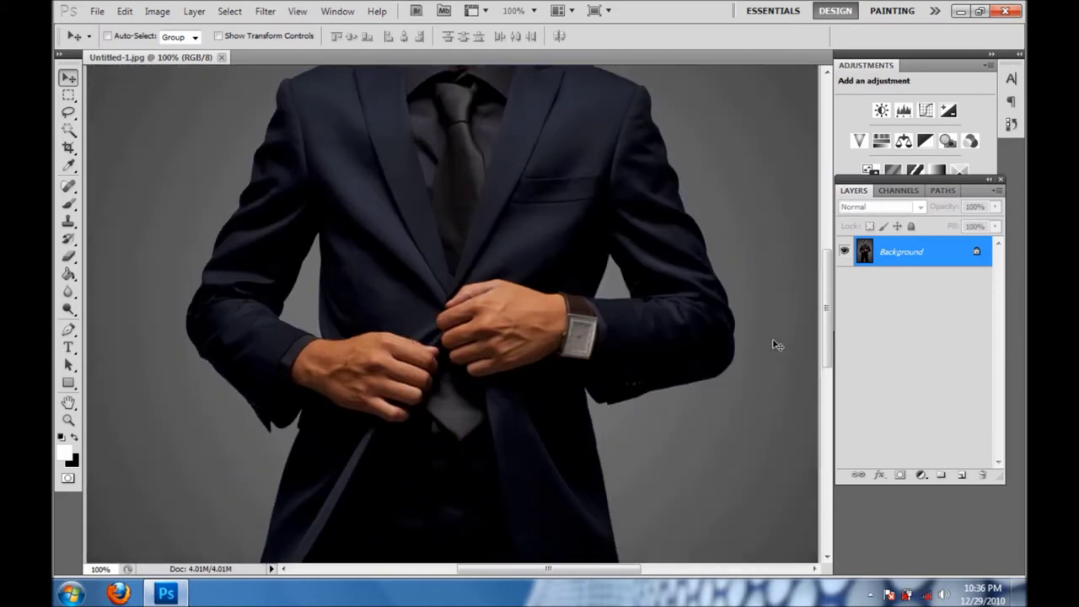
{"action": "scroll", "coordinate": [776, 342], "scroll_direction": "up", "scroll_amount": 4}
{"action": "scroll", "coordinate": [776, 343], "scroll_direction": "up", "scroll_amount": 3}
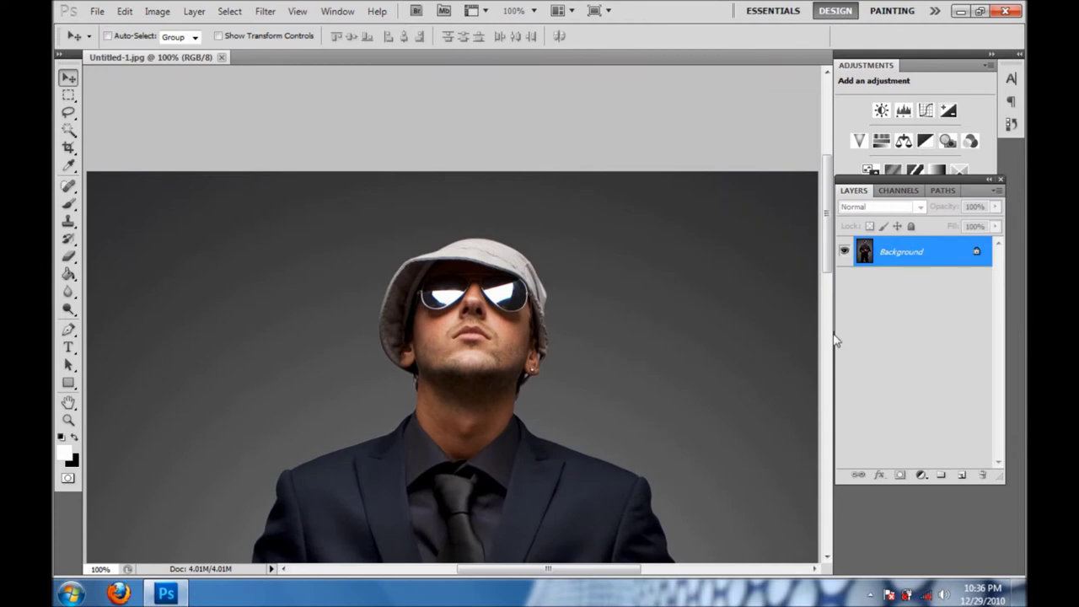
{"action": "left_click", "coordinate": [922, 475]}
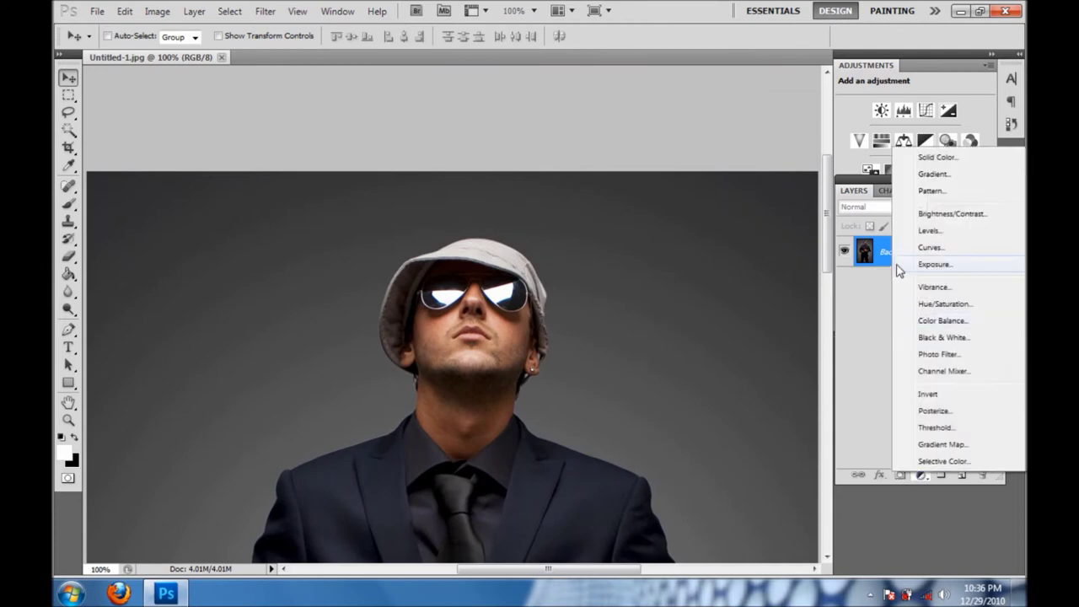
- Add a Brightness/Contrast adjustment layer set to Brightness 43 and Contrast 34
{"action": "left_click", "coordinate": [939, 214]}
{"action": "left_click_drag", "start_coordinate": [917, 122], "coordinate": [931, 152]}
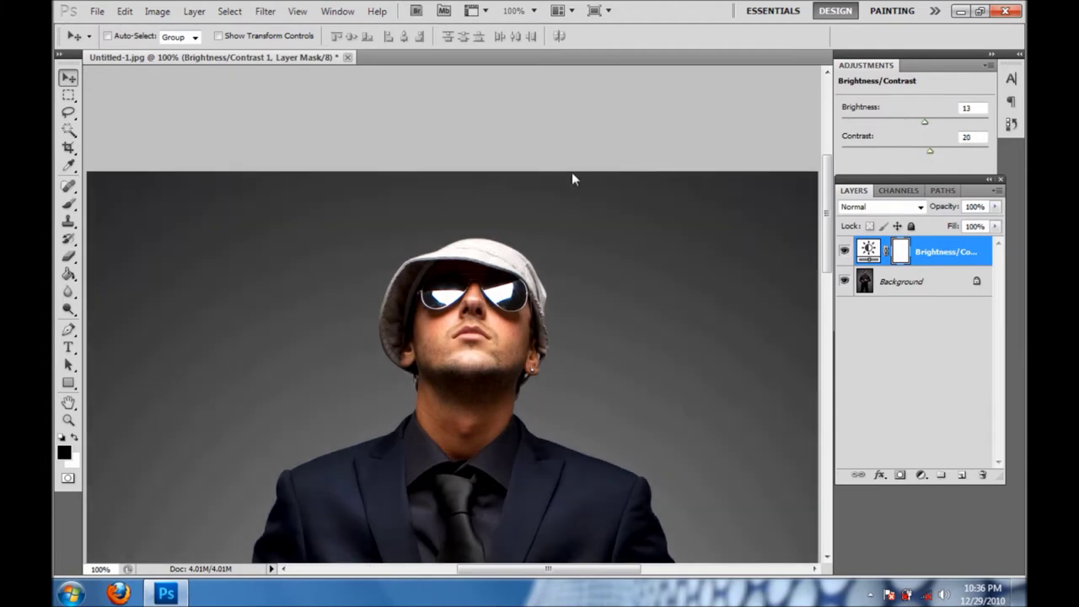
{"action": "key", "text": "ctrl+minus"}
{"action": "key", "text": "ctrl+minus"}
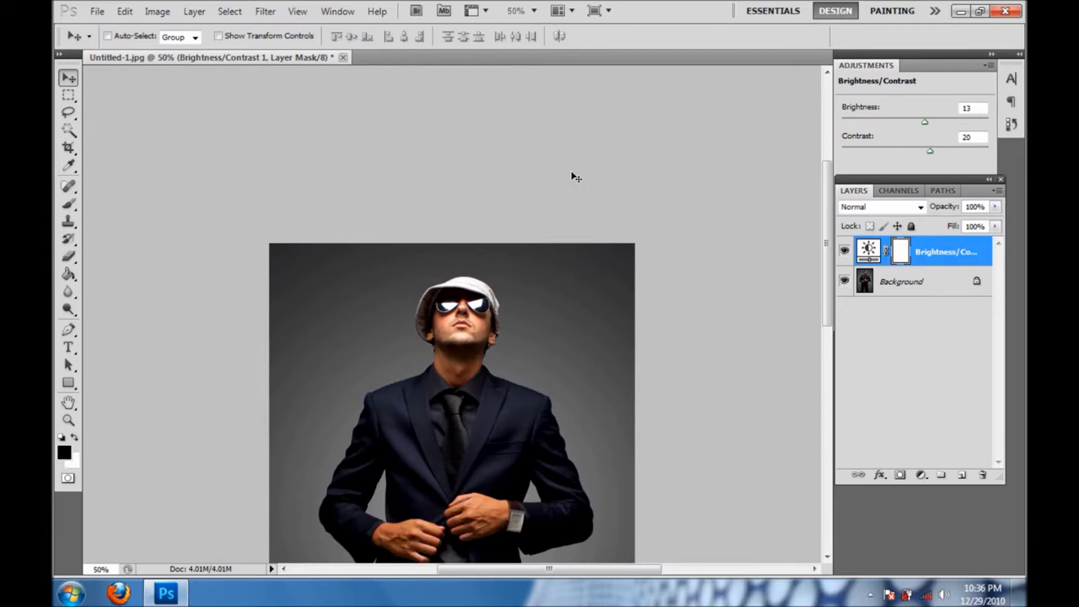
{"action": "scroll", "coordinate": [572, 177], "scroll_direction": "down", "scroll_amount": 2}
{"action": "scroll", "coordinate": [598, 204], "scroll_direction": "down", "scroll_amount": 2}
{"action": "scroll", "coordinate": [598, 232], "scroll_direction": "down", "scroll_amount": 1}
{"action": "scroll", "coordinate": [598, 231], "scroll_direction": "down", "scroll_amount": 3}
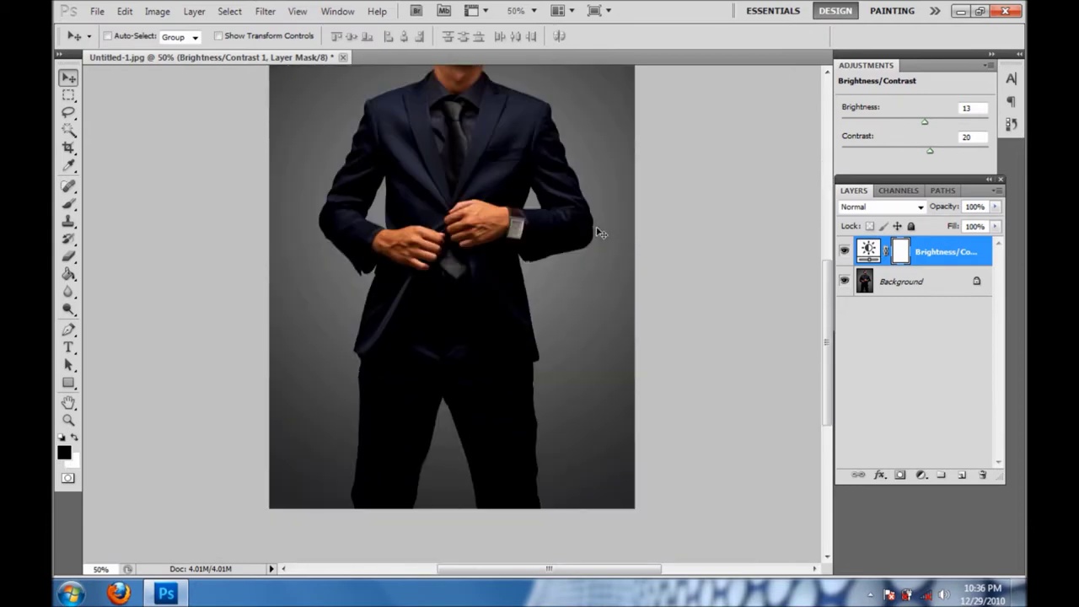
{"action": "scroll", "coordinate": [598, 231], "scroll_direction": "up", "scroll_amount": 3}
{"action": "mouse_move", "coordinate": [925, 122]}
{"action": "left_mouse_down"}
{"action": "mouse_move", "coordinate": [948, 152]}
{"action": "mouse_move", "coordinate": [929, 153]}
{"action": "mouse_move", "coordinate": [932, 123]}
{"action": "mouse_move", "coordinate": [948, 127]}
{"action": "mouse_move", "coordinate": [943, 152]}
{"action": "left_mouse_up"}
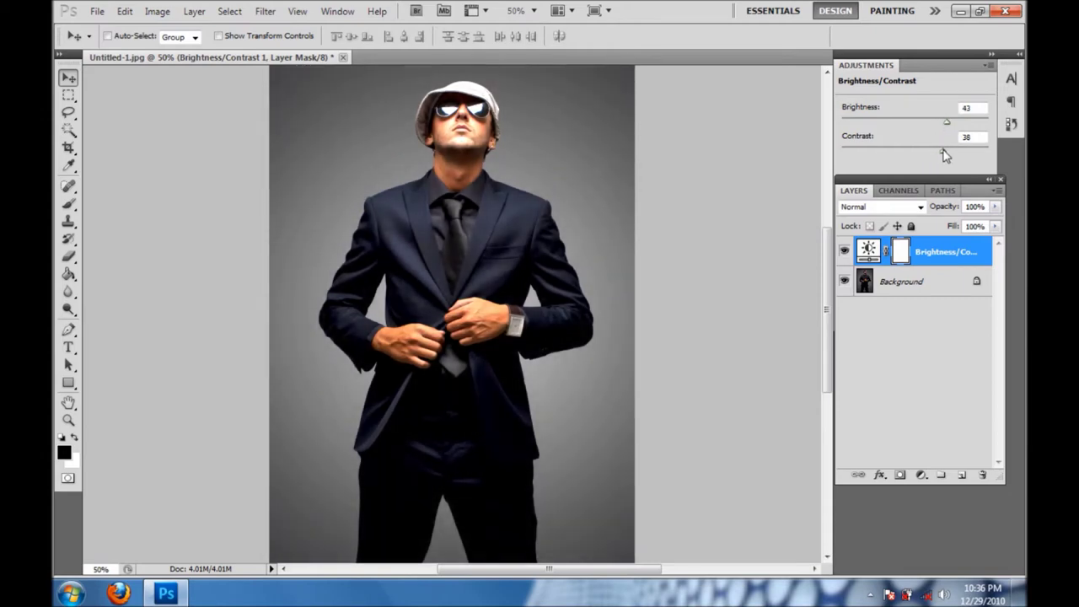
{"action": "left_click_drag", "start_coordinate": [944, 153], "coordinate": [941, 157]}
{"action": "left_click_drag", "start_coordinate": [941, 157], "coordinate": [943, 157]}
{"action": "left_click", "coordinate": [899, 249]}
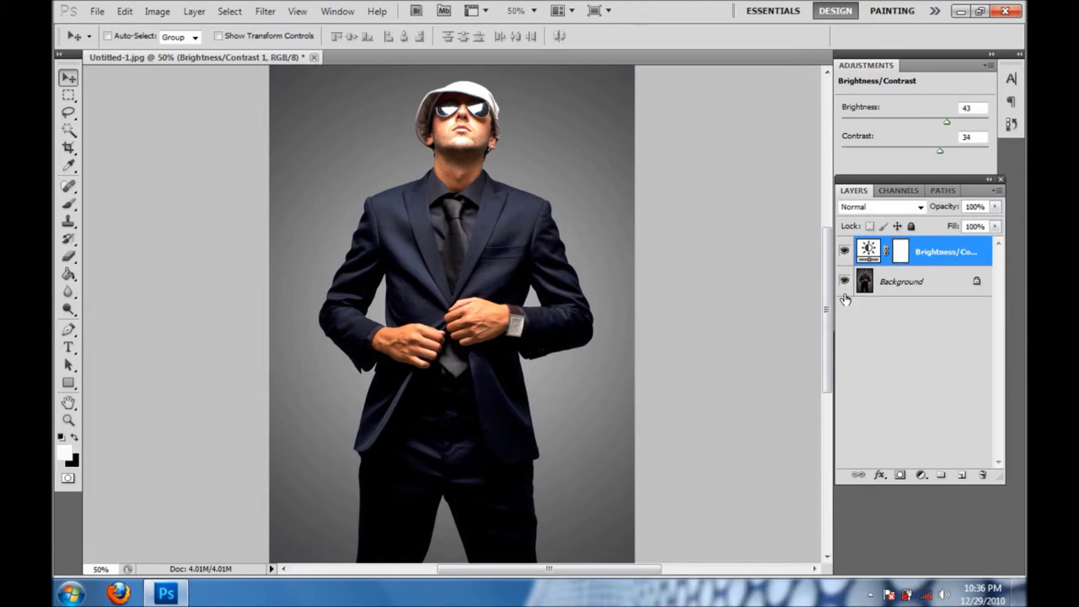
- Select the Pen tool and make the foreground colour a pure, fully saturated green
{"action": "left_click", "coordinate": [69, 331]}
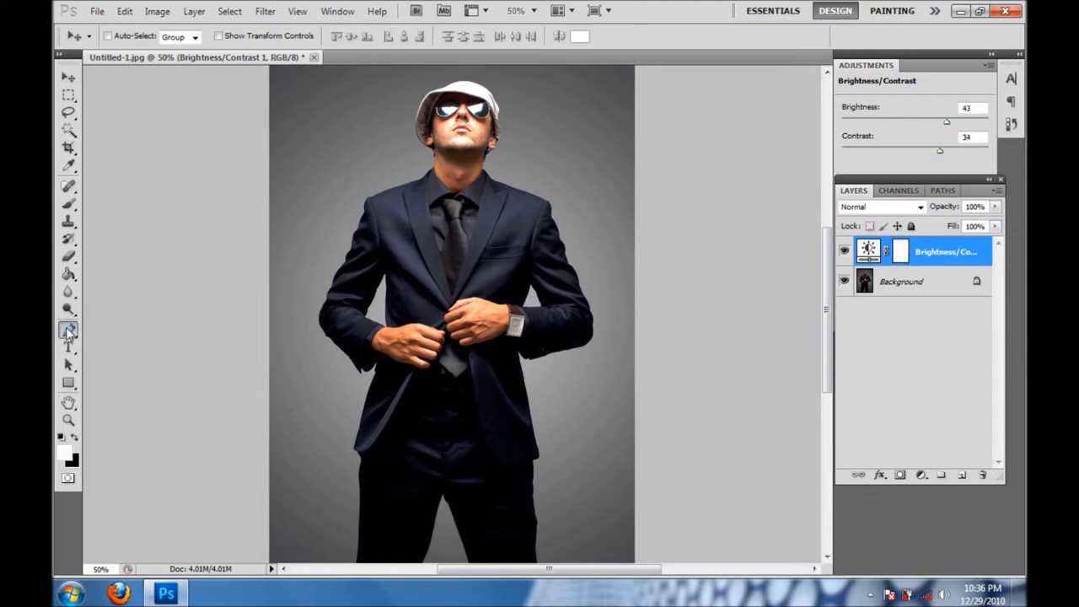
{"action": "left_click", "coordinate": [64, 454]}
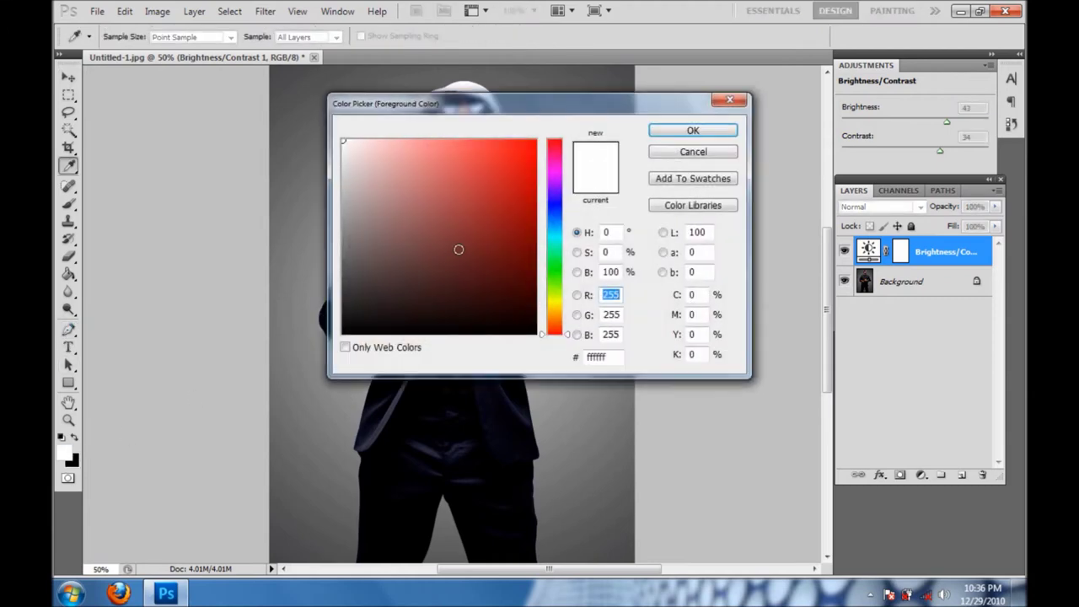
{"action": "left_click_drag", "start_coordinate": [516, 105], "coordinate": [765, 133]}
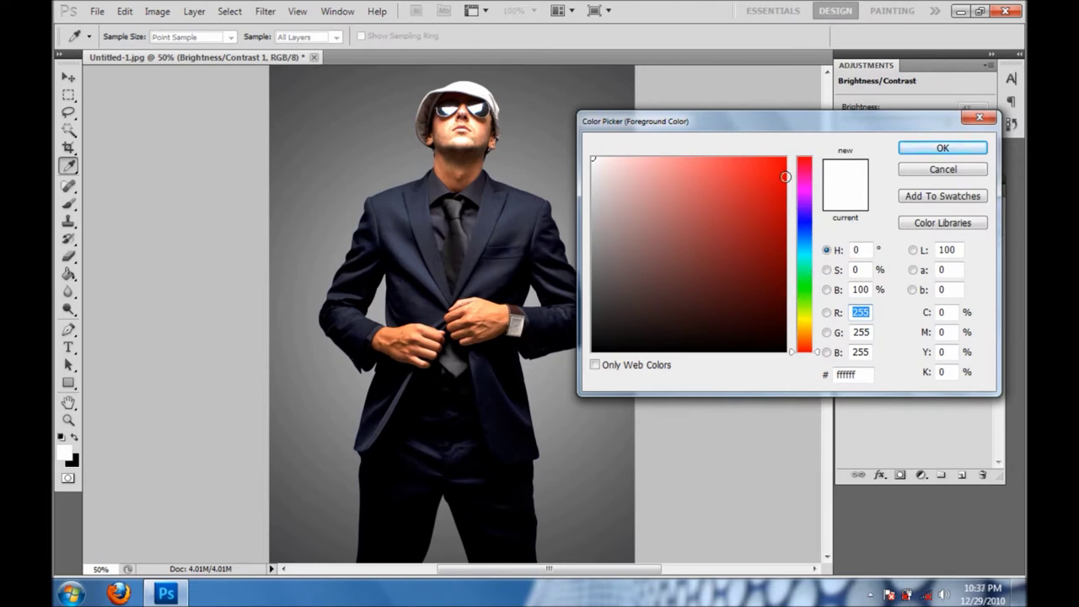
{"action": "left_click", "coordinate": [815, 288]}
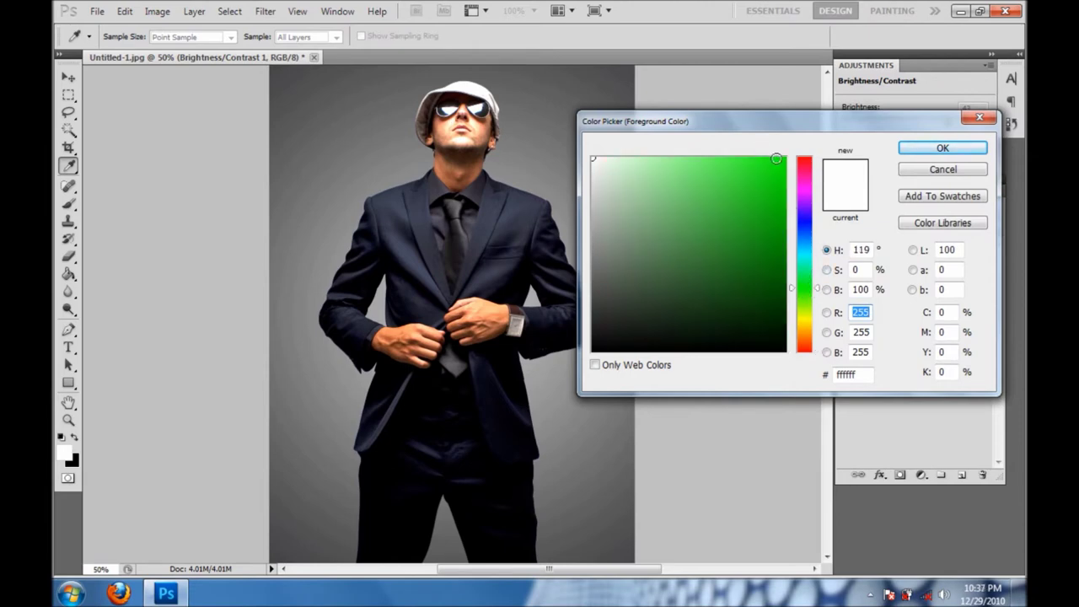
{"action": "left_click_drag", "start_coordinate": [776, 158], "coordinate": [794, 150]}
{"action": "left_click", "coordinate": [936, 152]}
{"action": "key", "text": "p"}
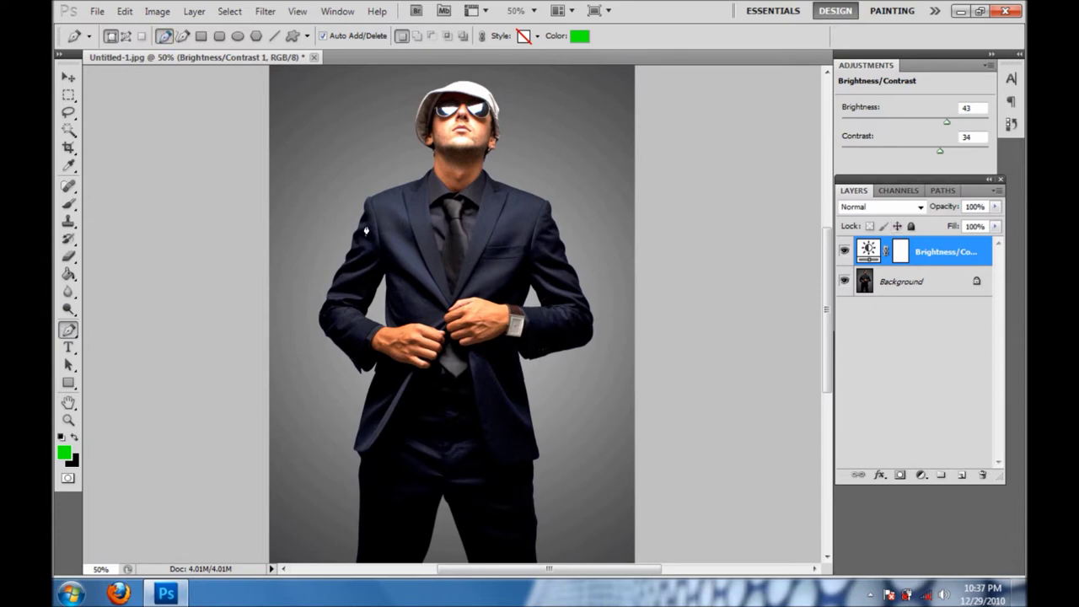
- Start the green pen shape at the trouser leg's bottom, tracing up its outer edge
{"action": "scroll", "coordinate": [401, 222], "scroll_direction": "up", "scroll_amount": 1}
{"action": "scroll", "coordinate": [402, 223], "scroll_direction": "up", "scroll_amount": 1}
{"action": "scroll", "coordinate": [401, 223], "scroll_direction": "up", "scroll_amount": 1}
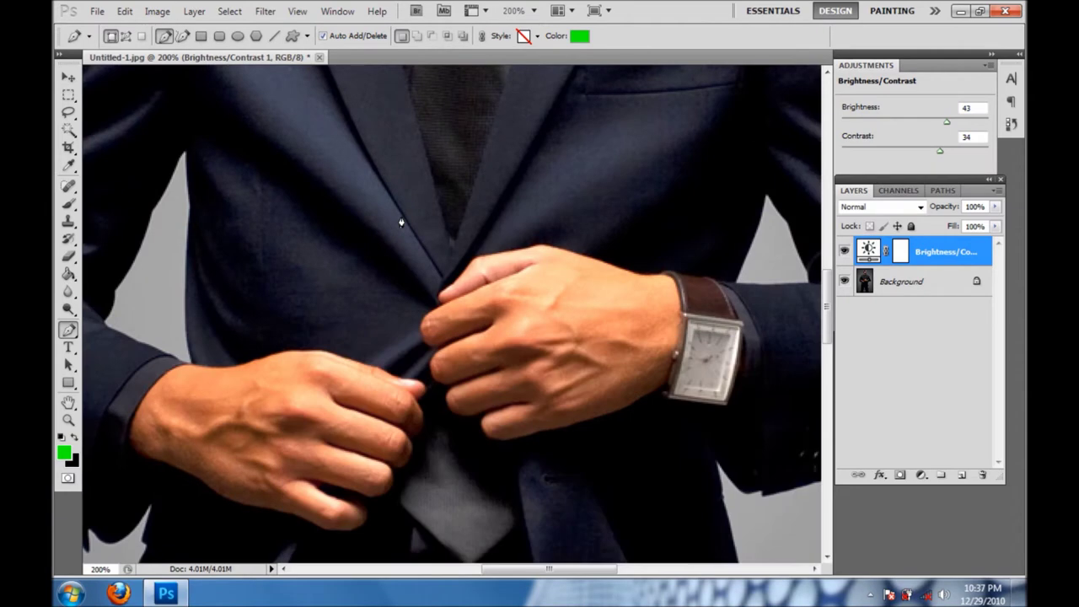
{"action": "scroll", "coordinate": [448, 354], "scroll_direction": "down", "scroll_amount": 3}
{"action": "scroll", "coordinate": [448, 354], "scroll_direction": "down", "scroll_amount": 3}
{"action": "scroll", "coordinate": [448, 354], "scroll_direction": "down", "scroll_amount": 3}
{"action": "scroll", "coordinate": [448, 354], "scroll_direction": "down", "scroll_amount": 3}
{"action": "scroll", "coordinate": [449, 353], "scroll_direction": "down", "scroll_amount": 4}
{"action": "scroll", "coordinate": [506, 456], "scroll_direction": "down", "scroll_amount": 1}
{"action": "scroll", "coordinate": [517, 475], "scroll_direction": "up", "scroll_amount": 2}
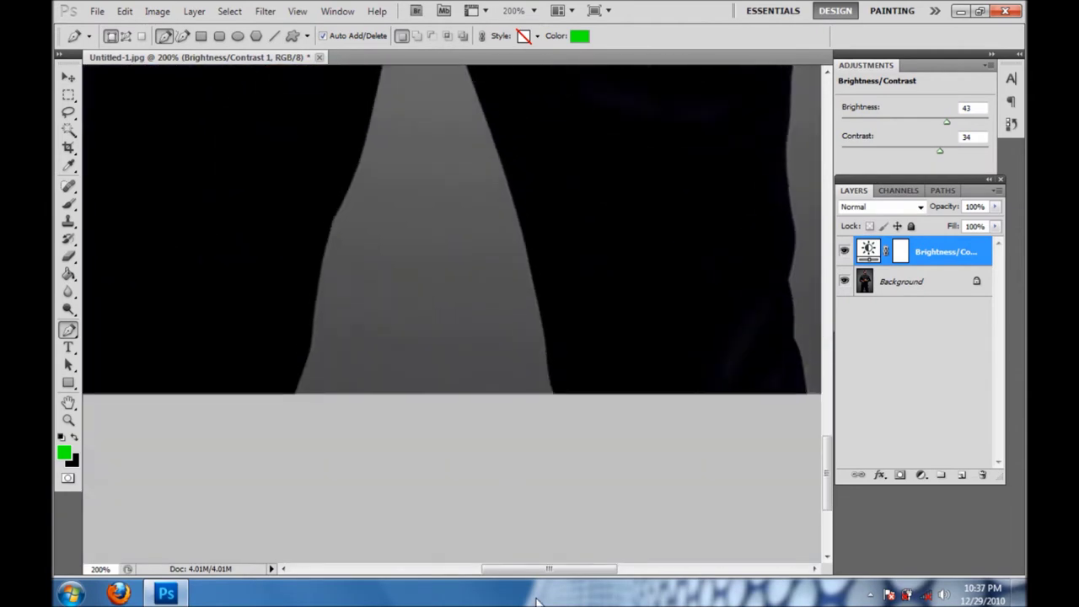
{"action": "left_click_drag", "start_coordinate": [555, 571], "coordinate": [501, 571]}
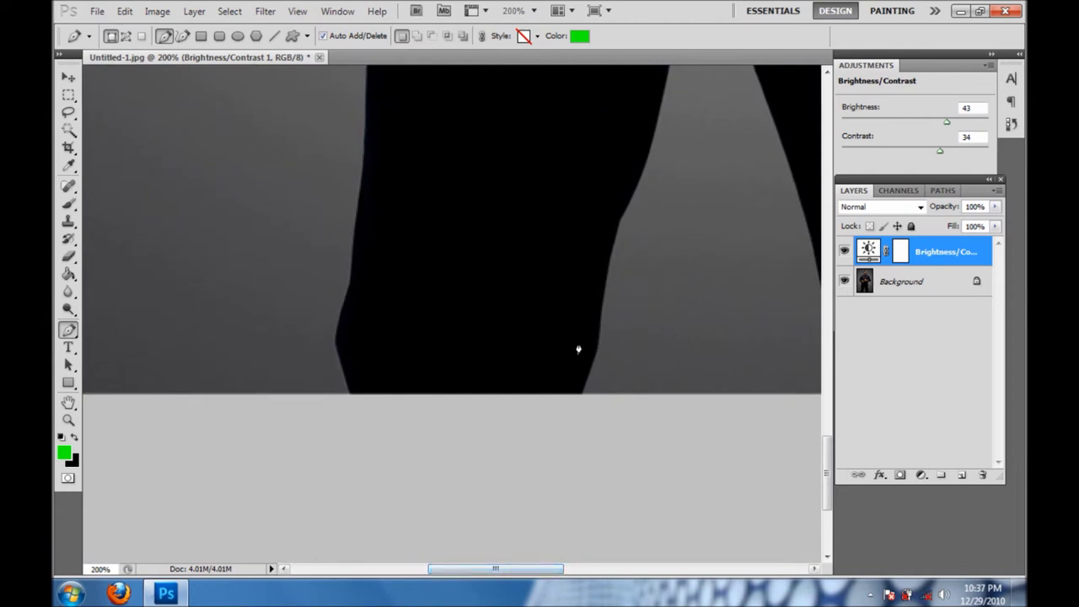
{"action": "scroll", "coordinate": [510, 397], "scroll_direction": "up", "scroll_amount": 1}
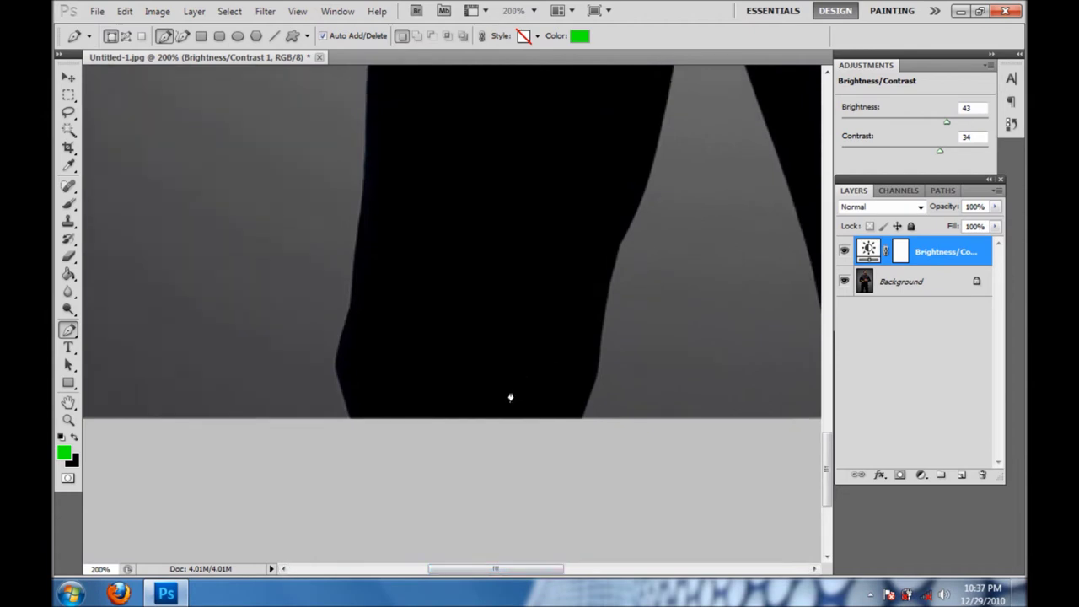
{"action": "left_click", "coordinate": [348, 417]}
{"action": "left_click", "coordinate": [334, 371]}
{"action": "left_click", "coordinate": [347, 315]}
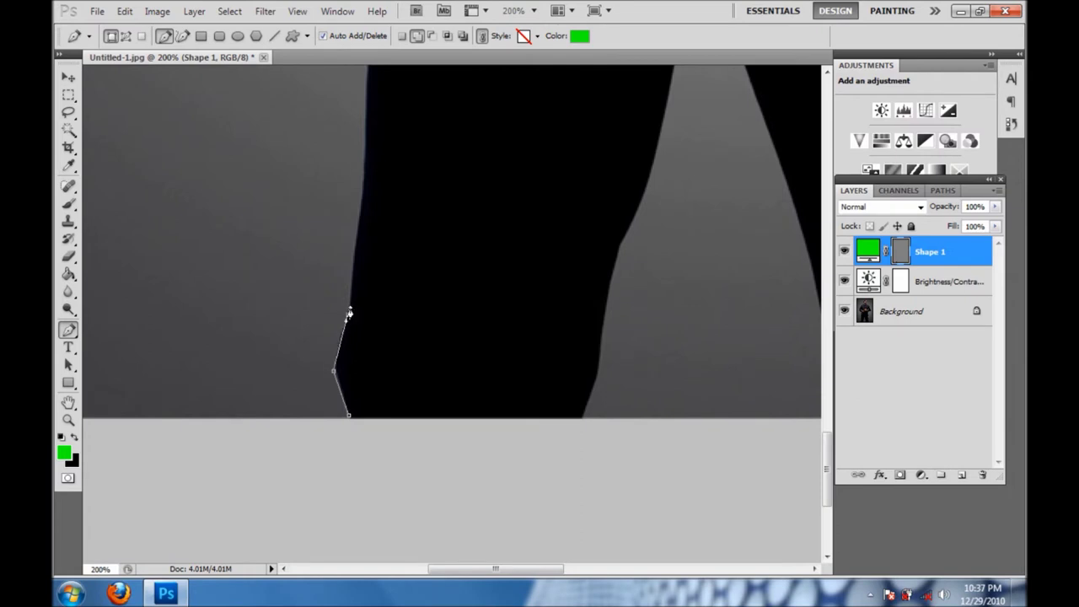
- Continue the outline up the trouser leg to the coat hem corner
{"action": "scroll", "coordinate": [350, 333], "scroll_direction": "up", "scroll_amount": 1}
{"action": "scroll", "coordinate": [357, 366], "scroll_direction": "up", "scroll_amount": 4}
{"action": "left_click", "coordinate": [363, 355]}
{"action": "scroll", "coordinate": [374, 346], "scroll_direction": "up", "scroll_amount": 2}
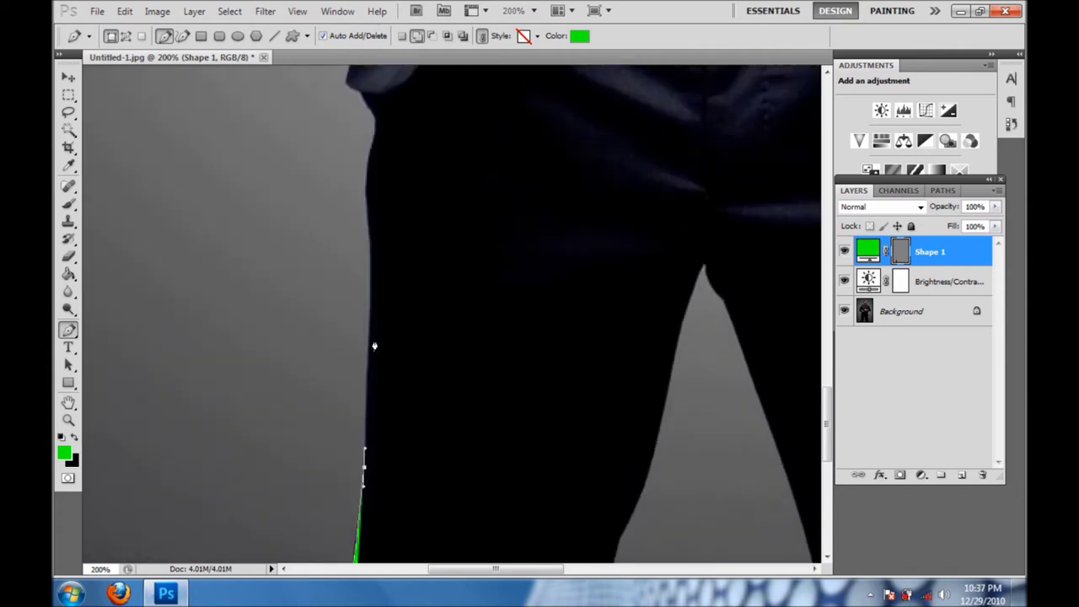
{"action": "left_click", "coordinate": [370, 314]}
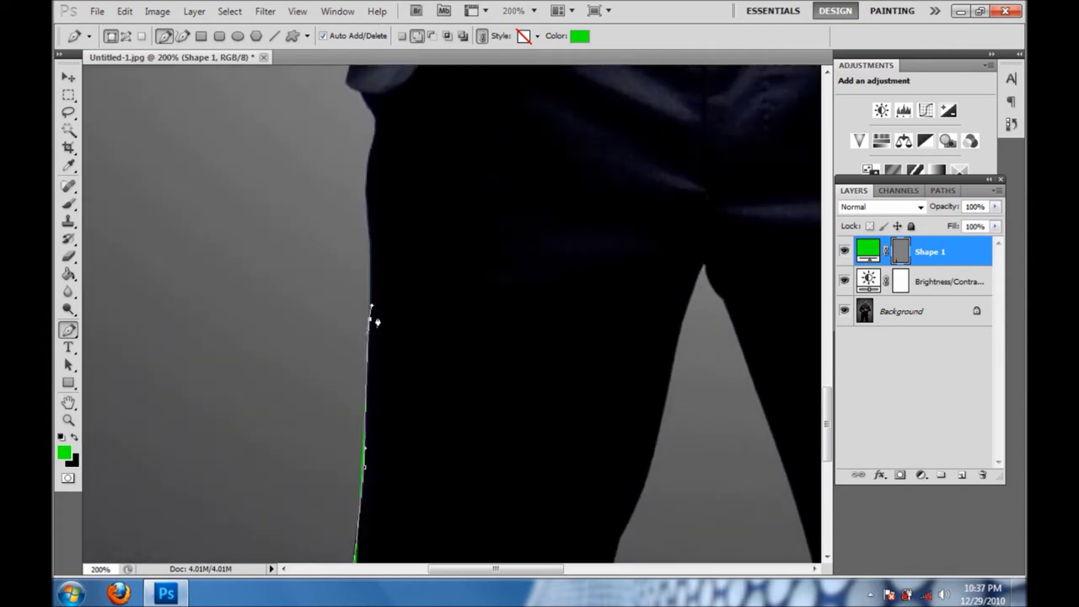
{"action": "scroll", "coordinate": [374, 321], "scroll_direction": "up", "scroll_amount": 2}
{"action": "left_click", "coordinate": [368, 347]}
{"action": "left_click", "coordinate": [367, 285]}
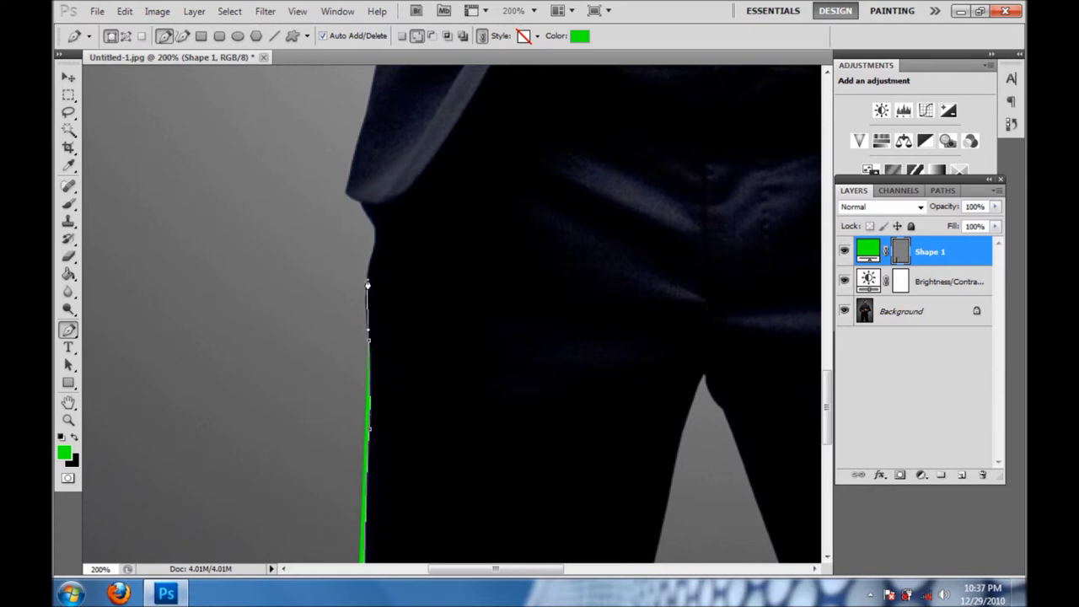
{"action": "left_click", "coordinate": [376, 259]}
{"action": "scroll", "coordinate": [378, 270], "scroll_direction": "up", "scroll_amount": 1}
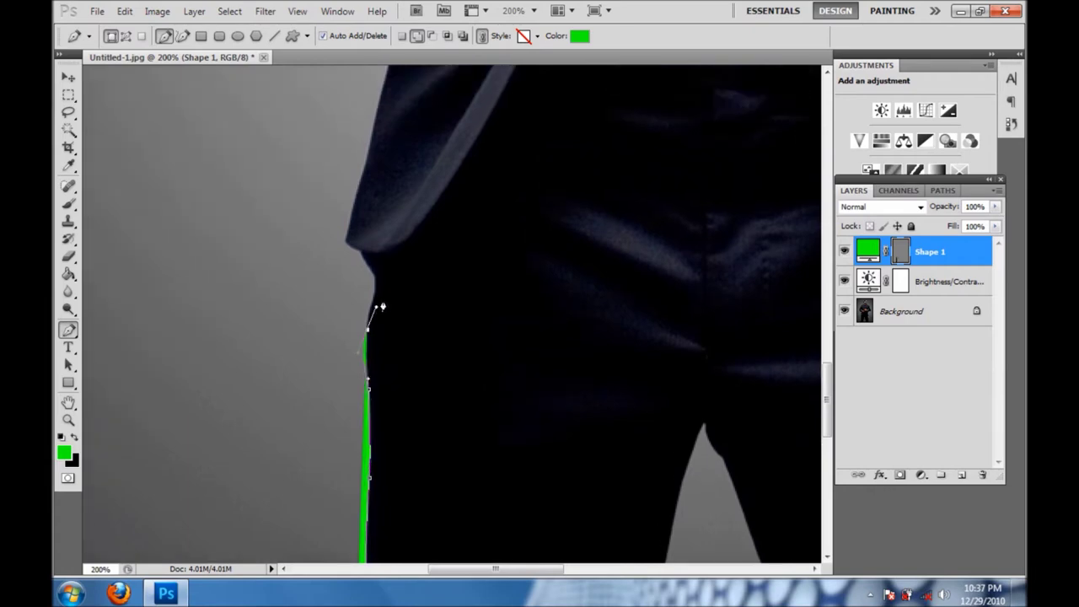
{"action": "left_click", "coordinate": [378, 289]}
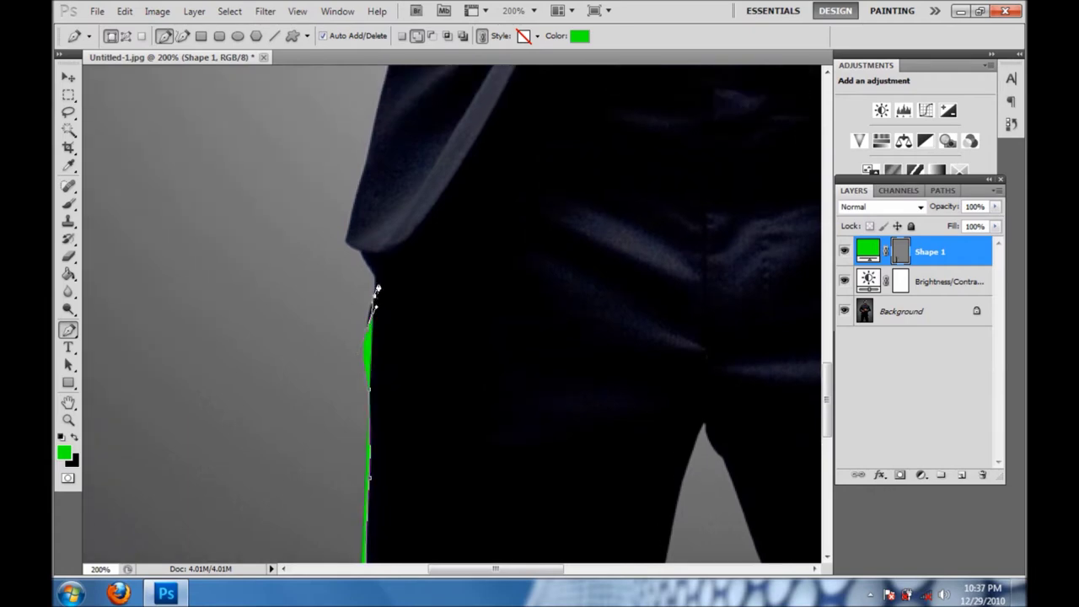
{"action": "left_click", "coordinate": [374, 272]}
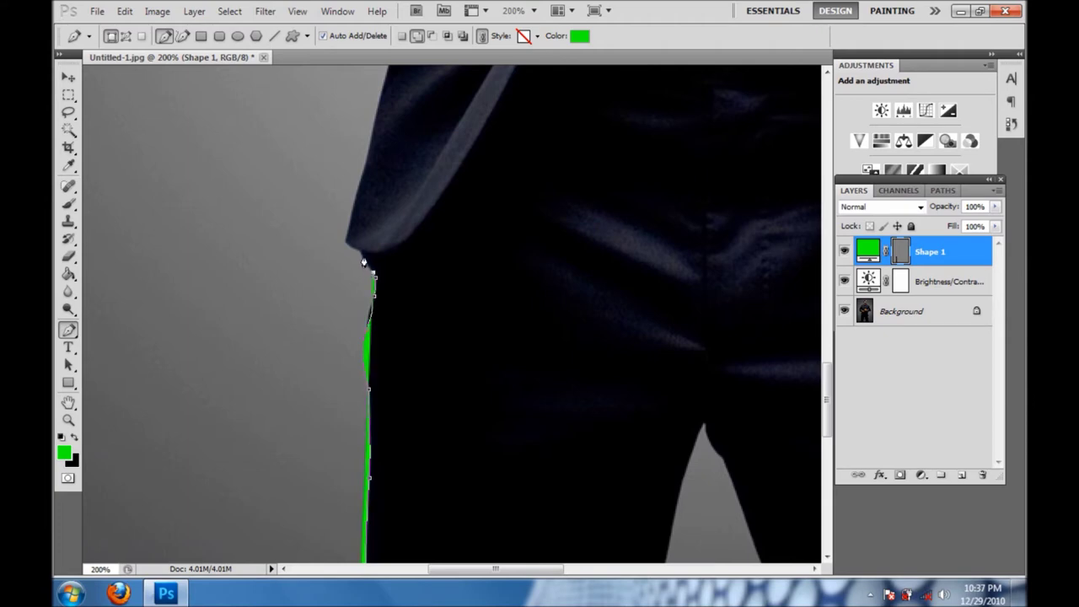
{"action": "left_click", "coordinate": [362, 256]}
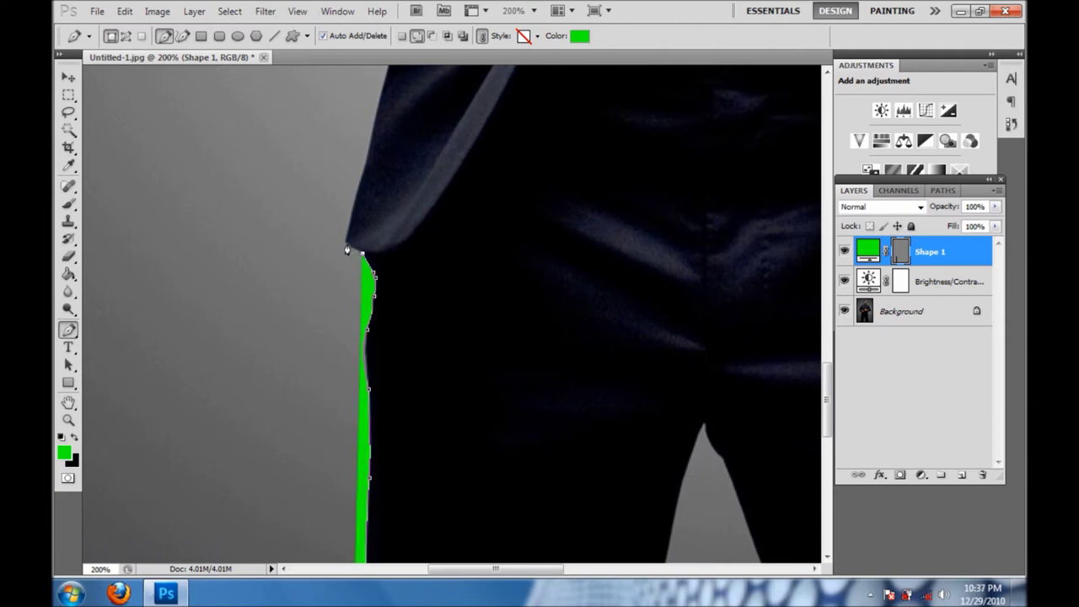
- Trace the coat edge upward to the sleeve cuff, anchoring at the cuff's corner
{"action": "scroll", "coordinate": [390, 343], "scroll_direction": "up", "scroll_amount": 1}
{"action": "scroll", "coordinate": [399, 380], "scroll_direction": "up", "scroll_amount": 3}
{"action": "scroll", "coordinate": [392, 381], "scroll_direction": "up", "scroll_amount": 1}
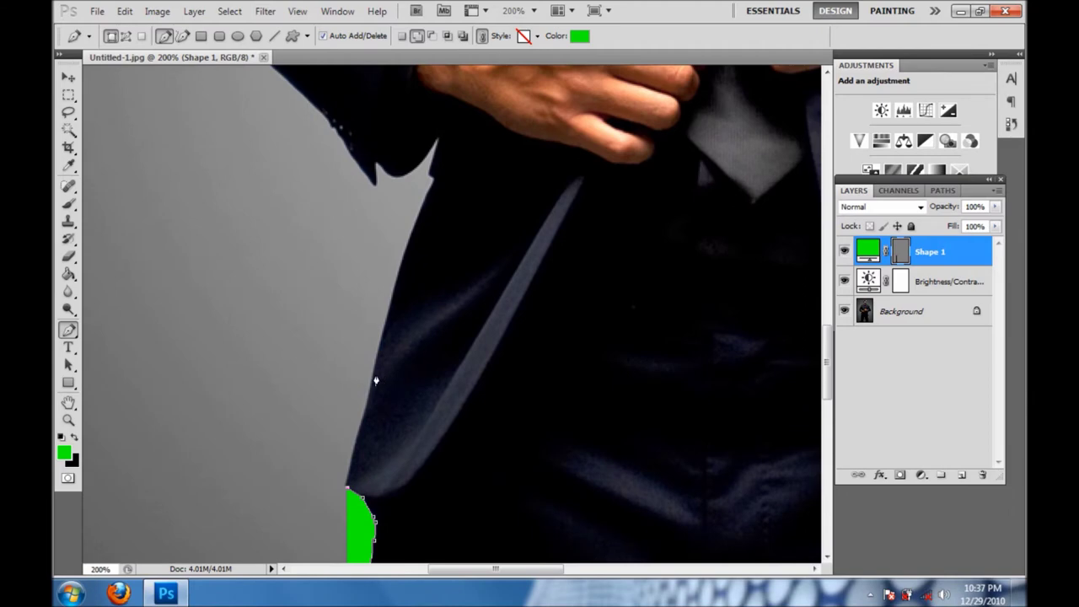
{"action": "left_click_drag", "start_coordinate": [372, 384], "coordinate": [379, 353]}
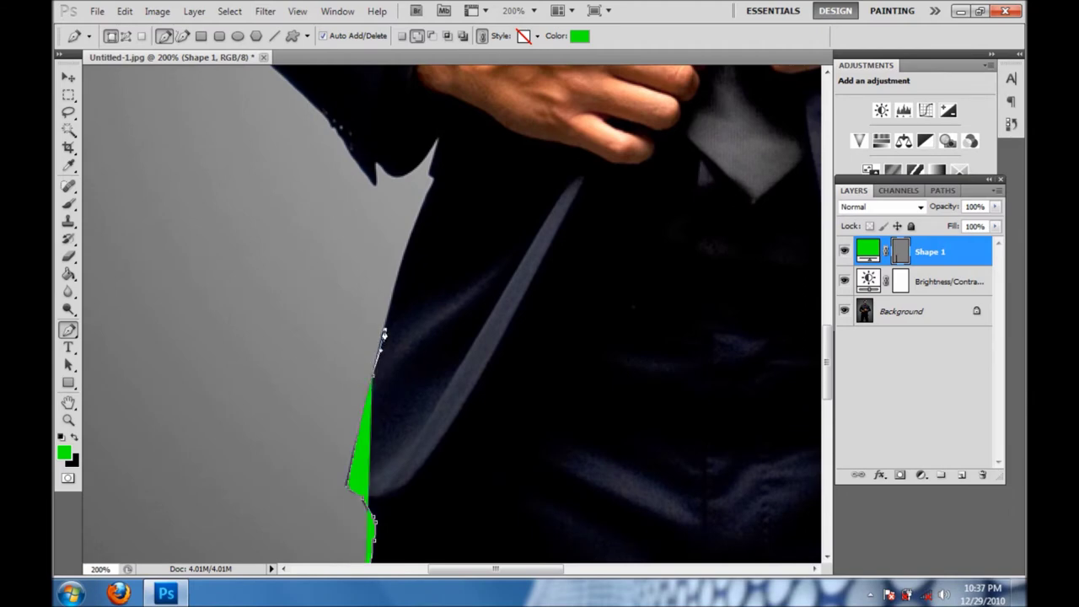
{"action": "scroll", "coordinate": [392, 349], "scroll_direction": "up", "scroll_amount": 2}
{"action": "left_click", "coordinate": [399, 360]}
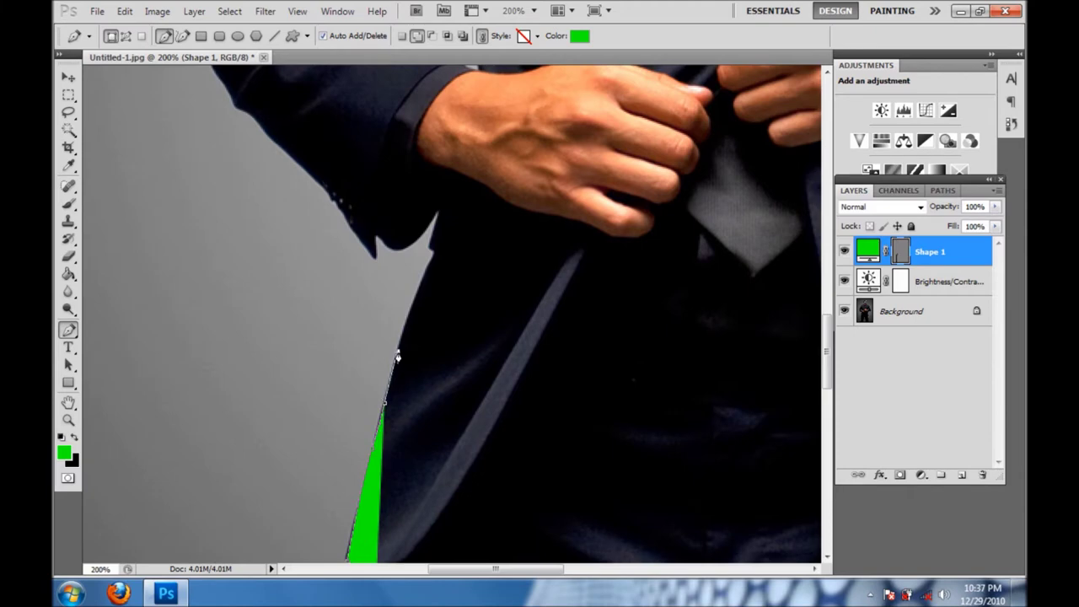
{"action": "scroll", "coordinate": [400, 360], "scroll_direction": "up", "scroll_amount": 3}
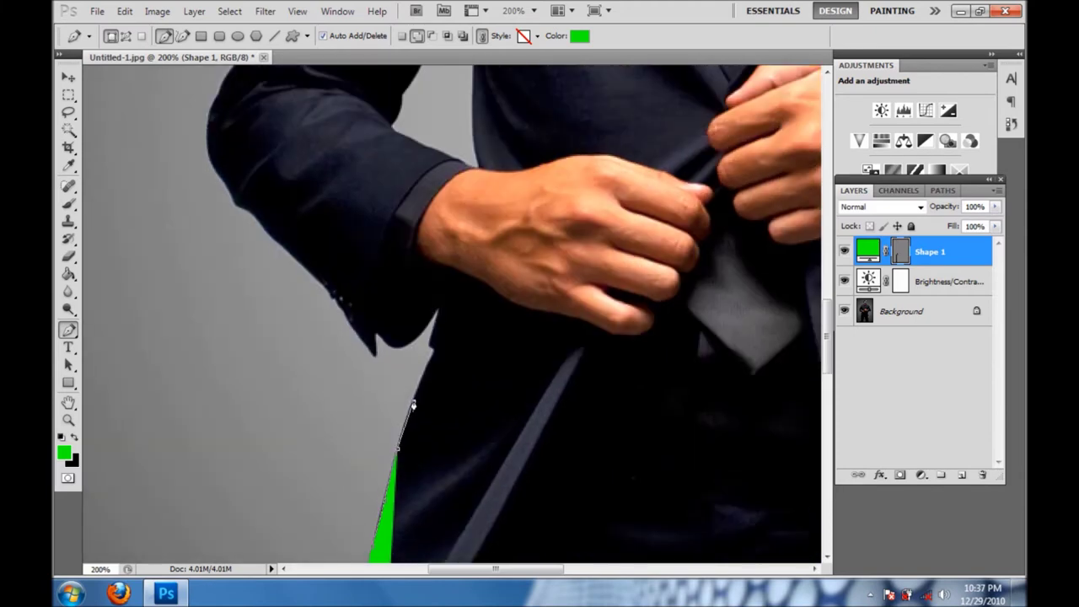
{"action": "left_click", "coordinate": [412, 401]}
{"action": "left_click", "coordinate": [422, 382]}
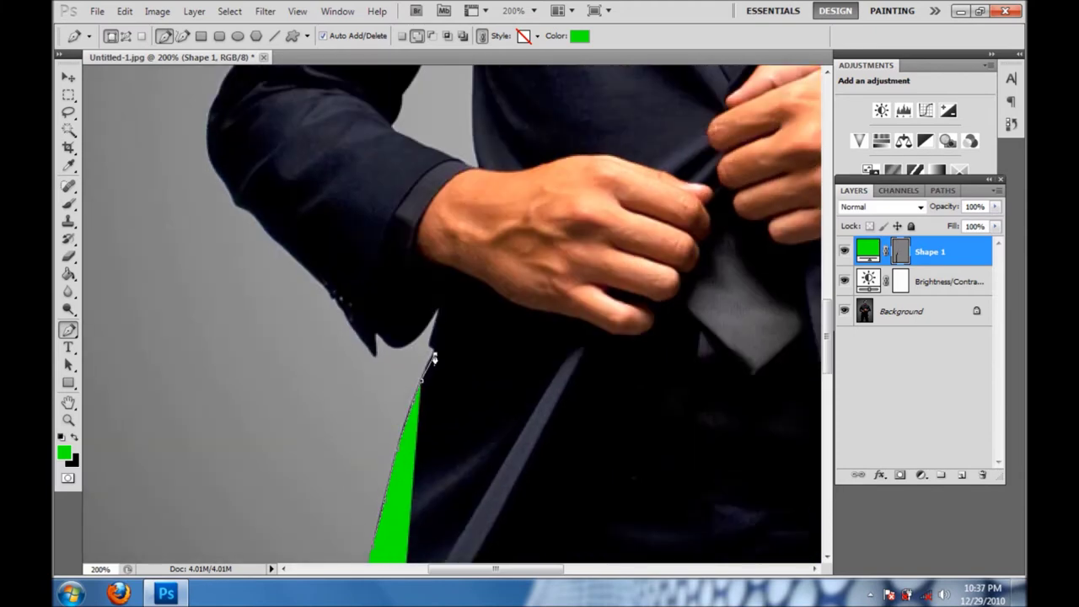
{"action": "left_click", "coordinate": [431, 352]}
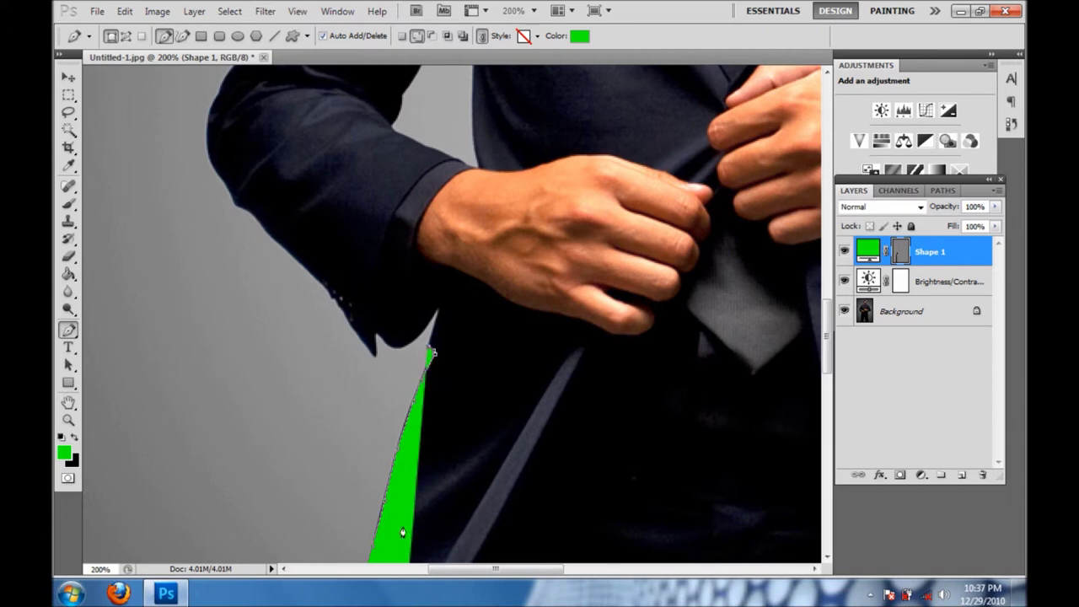
{"action": "left_click_drag", "start_coordinate": [438, 312], "coordinate": [407, 348]}
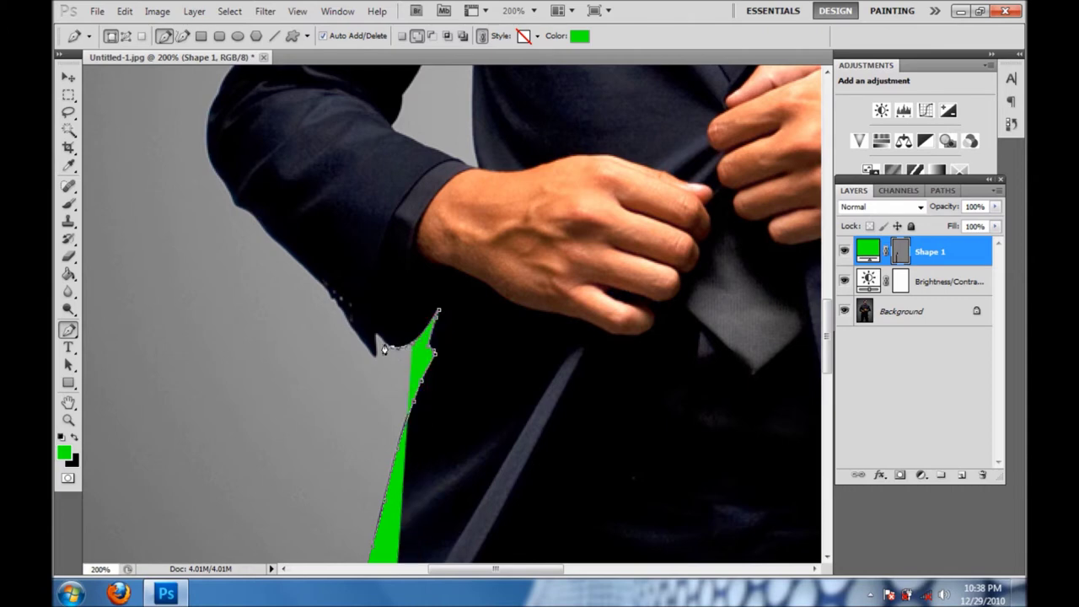
{"action": "left_click", "coordinate": [382, 343]}
{"action": "left_click", "coordinate": [377, 336]}
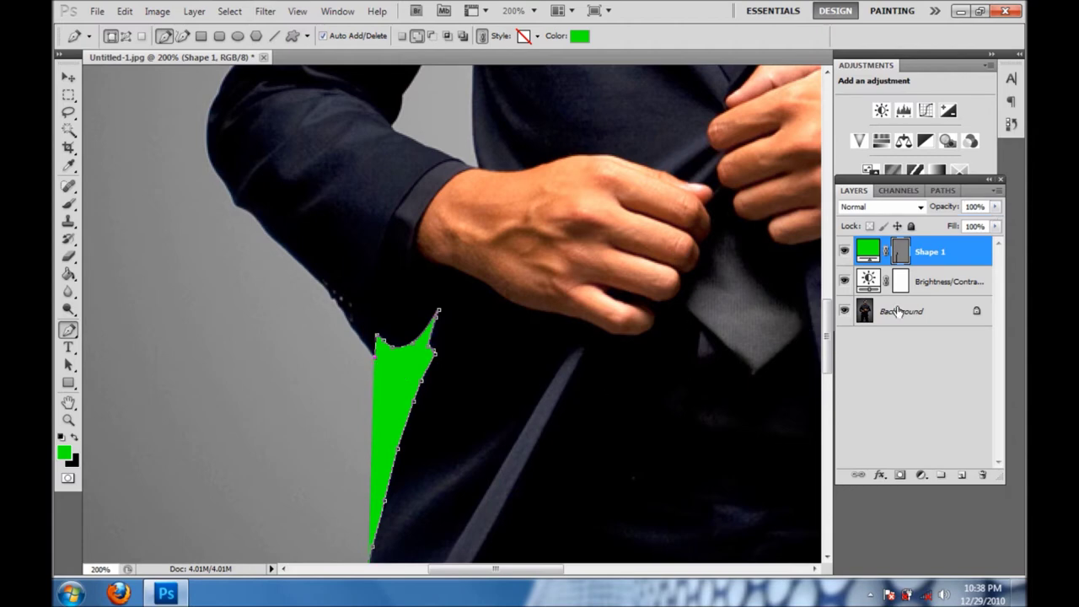
- Lower Shape 1's opacity to 10% and add points along the sleeve edge
{"action": "left_click_drag", "start_coordinate": [995, 207], "coordinate": [941, 227]}
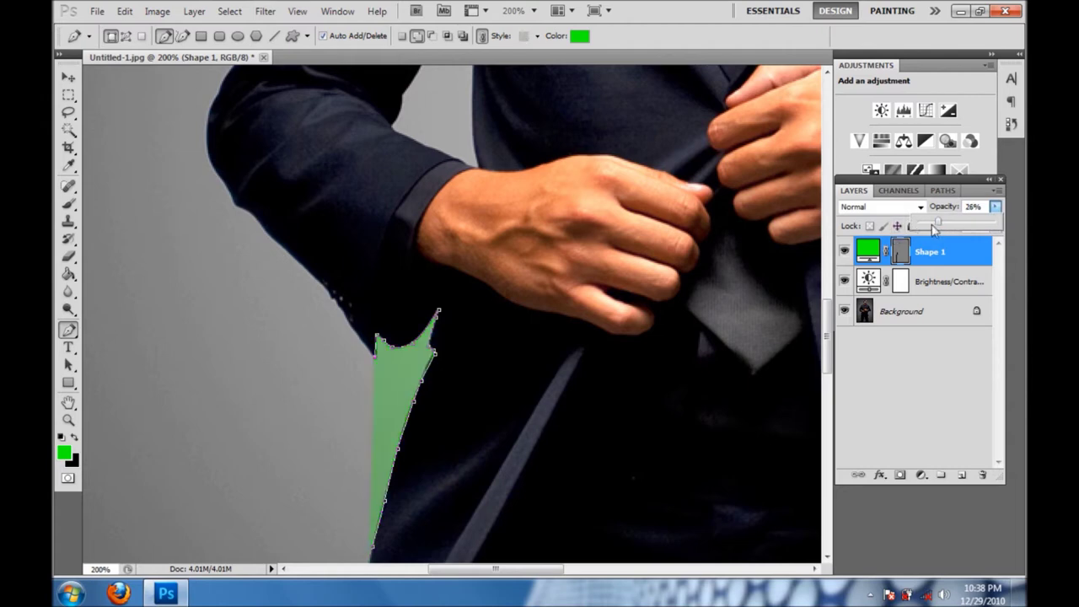
{"action": "left_click_drag", "start_coordinate": [942, 228], "coordinate": [925, 226]}
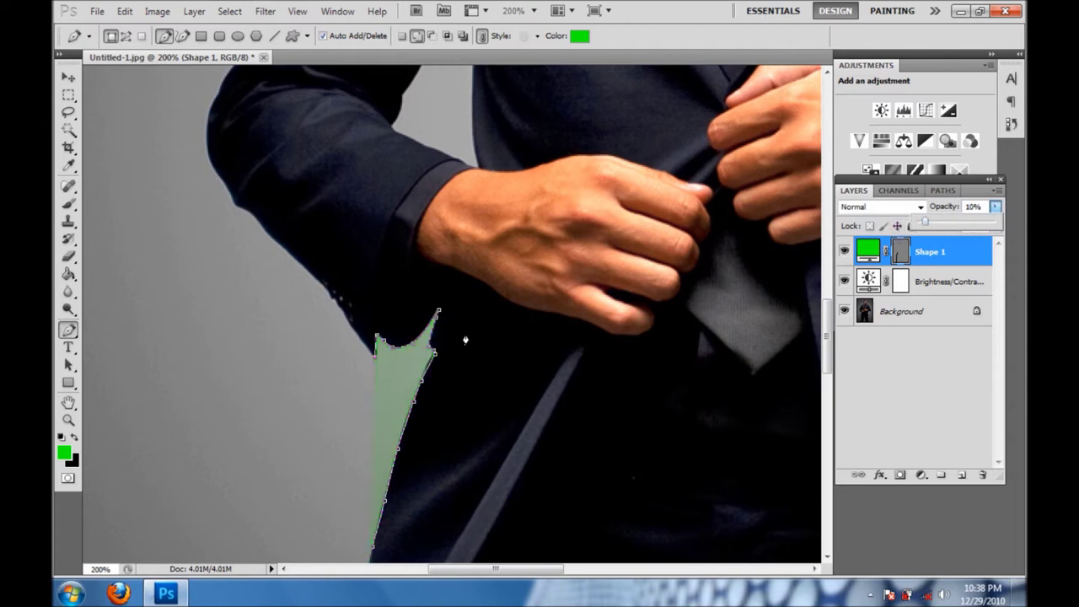
{"action": "left_click", "coordinate": [353, 330]}
{"action": "scroll", "coordinate": [350, 357], "scroll_direction": "up", "scroll_amount": 2}
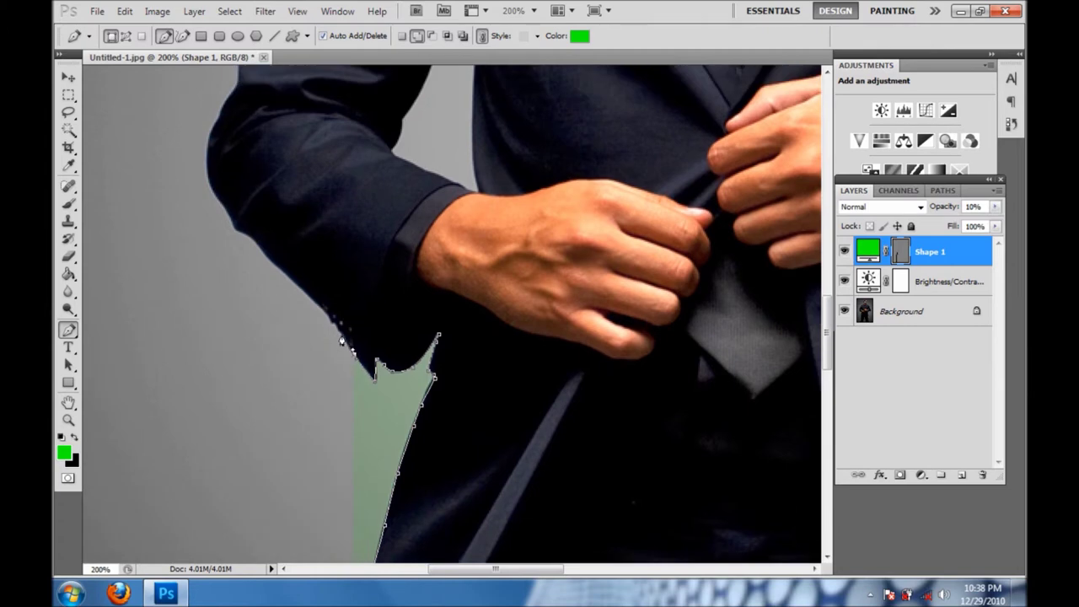
{"action": "left_click", "coordinate": [341, 340]}
- Trace the outline up the sleeve to the elbow
{"action": "scroll", "coordinate": [337, 349], "scroll_direction": "up", "scroll_amount": 5}
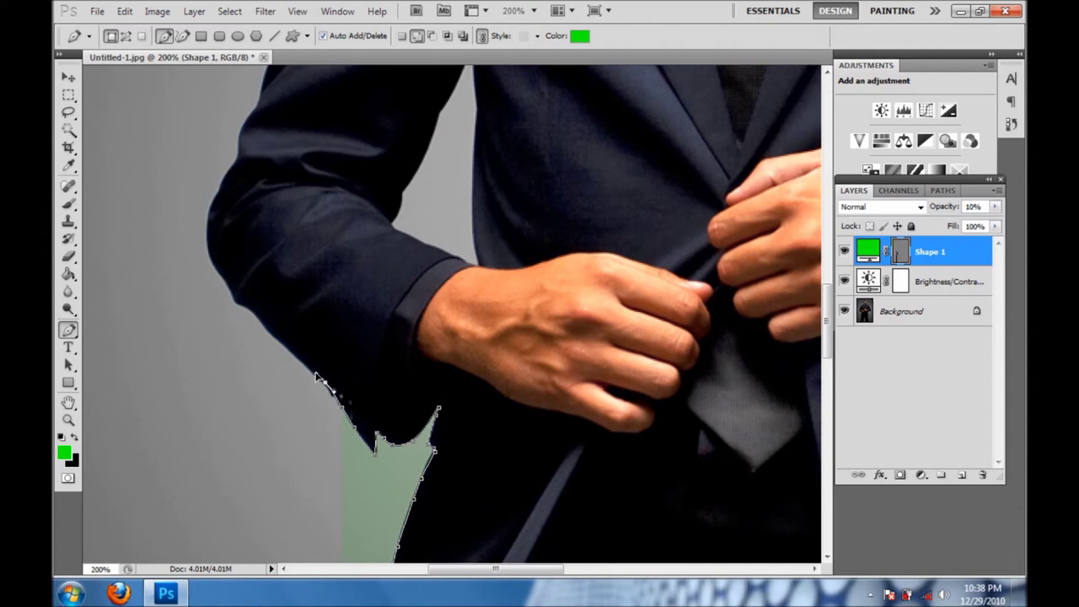
{"action": "scroll", "coordinate": [316, 381], "scroll_direction": "up", "scroll_amount": 3}
{"action": "left_click", "coordinate": [275, 392]}
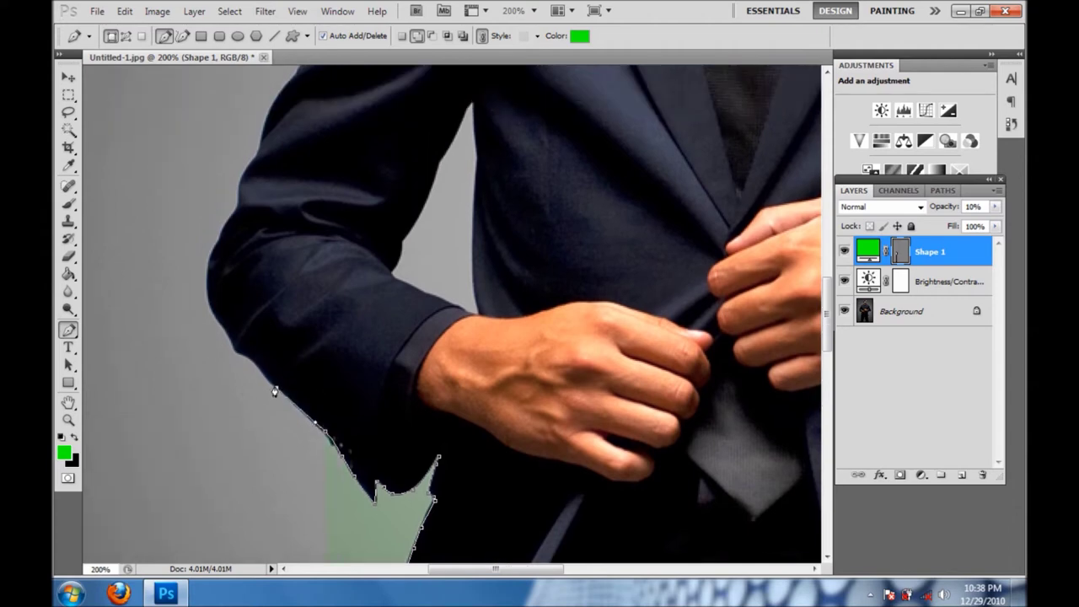
{"action": "left_click", "coordinate": [252, 368]}
{"action": "left_click", "coordinate": [236, 360]}
{"action": "scroll", "coordinate": [236, 358], "scroll_direction": "up", "scroll_amount": 2}
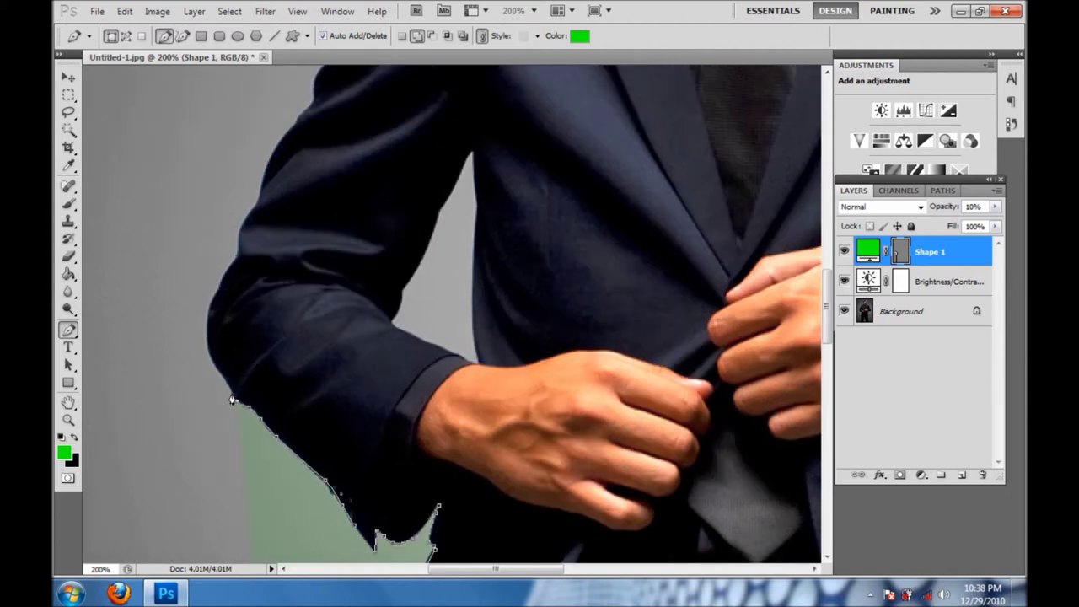
{"action": "scroll", "coordinate": [247, 432], "scroll_direction": "up", "scroll_amount": 3}
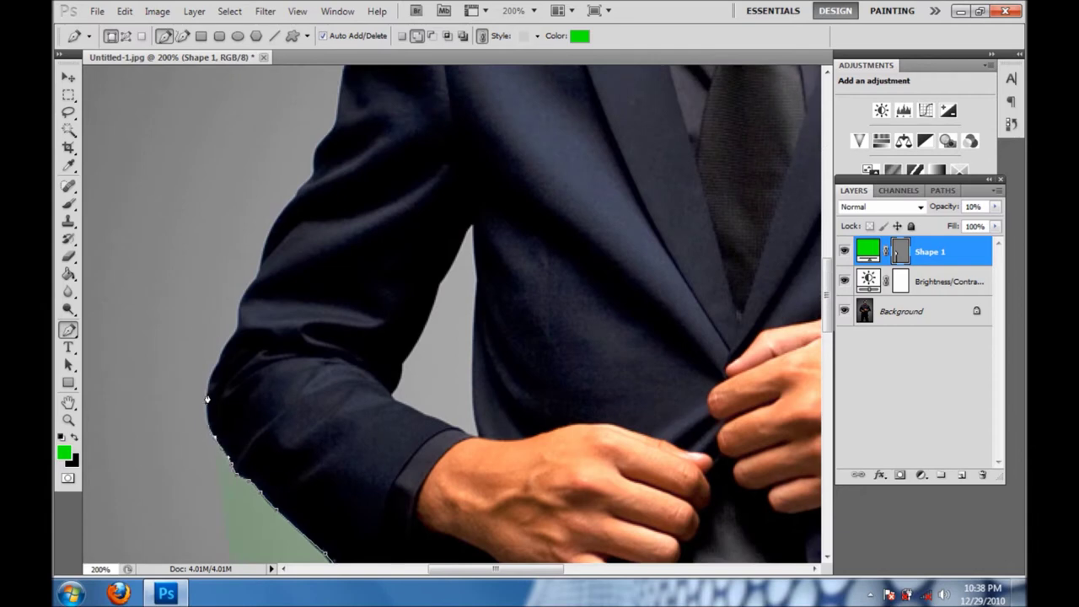
{"action": "scroll", "coordinate": [249, 430], "scroll_direction": "up", "scroll_amount": 2}
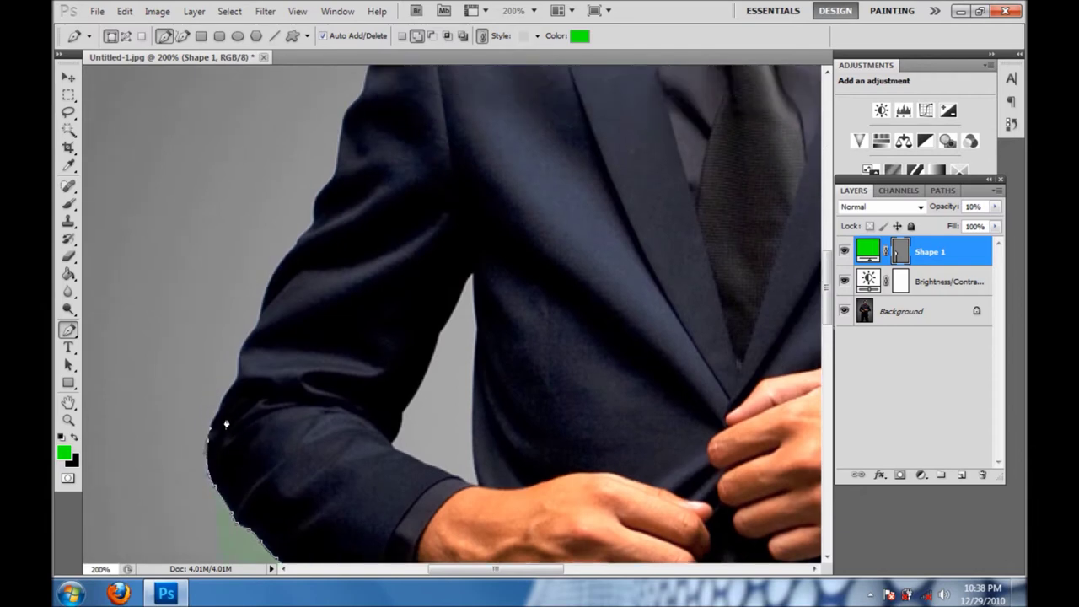
{"action": "left_click", "coordinate": [222, 404]}
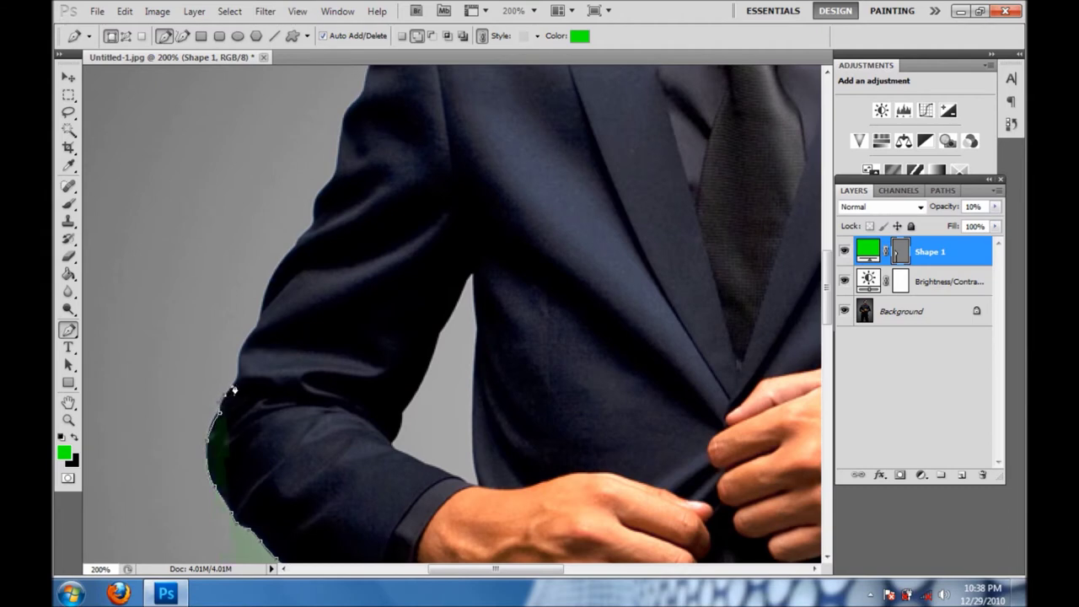
{"action": "left_click", "coordinate": [238, 382]}
- Continue the outline along the shoulder
{"action": "scroll", "coordinate": [252, 447], "scroll_direction": "up", "scroll_amount": 3}
{"action": "scroll", "coordinate": [265, 433], "scroll_direction": "up", "scroll_amount": 2}
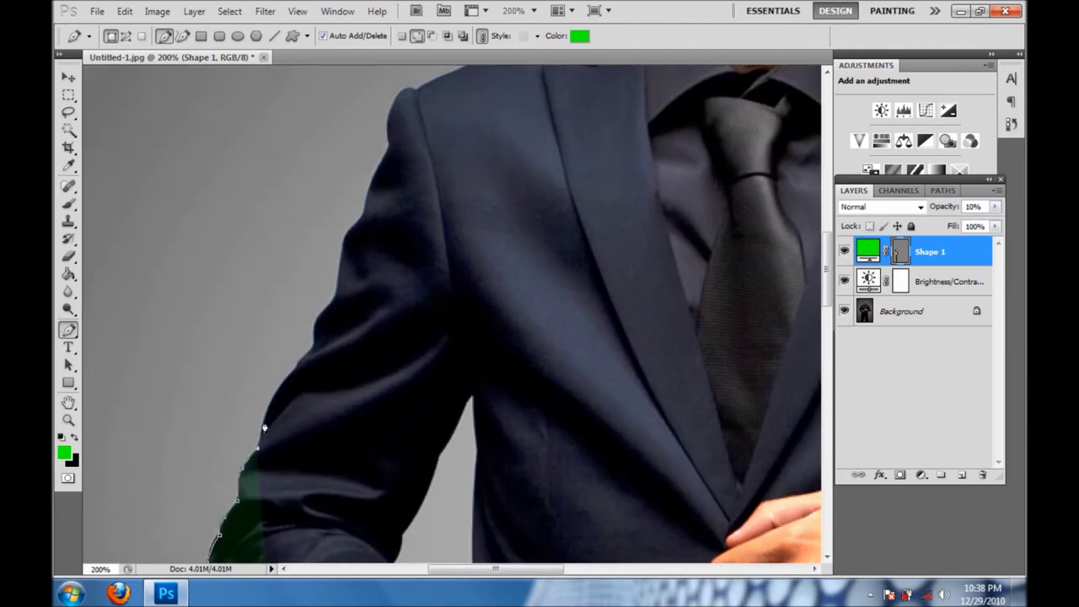
{"action": "scroll", "coordinate": [265, 433], "scroll_direction": "up", "scroll_amount": 3}
{"action": "scroll", "coordinate": [312, 446], "scroll_direction": "up", "scroll_amount": 2}
{"action": "left_click", "coordinate": [357, 404]}
{"action": "scroll", "coordinate": [410, 349], "scroll_direction": "up", "scroll_amount": 2}
{"action": "left_click", "coordinate": [479, 366]}
{"action": "left_click", "coordinate": [630, 307]}
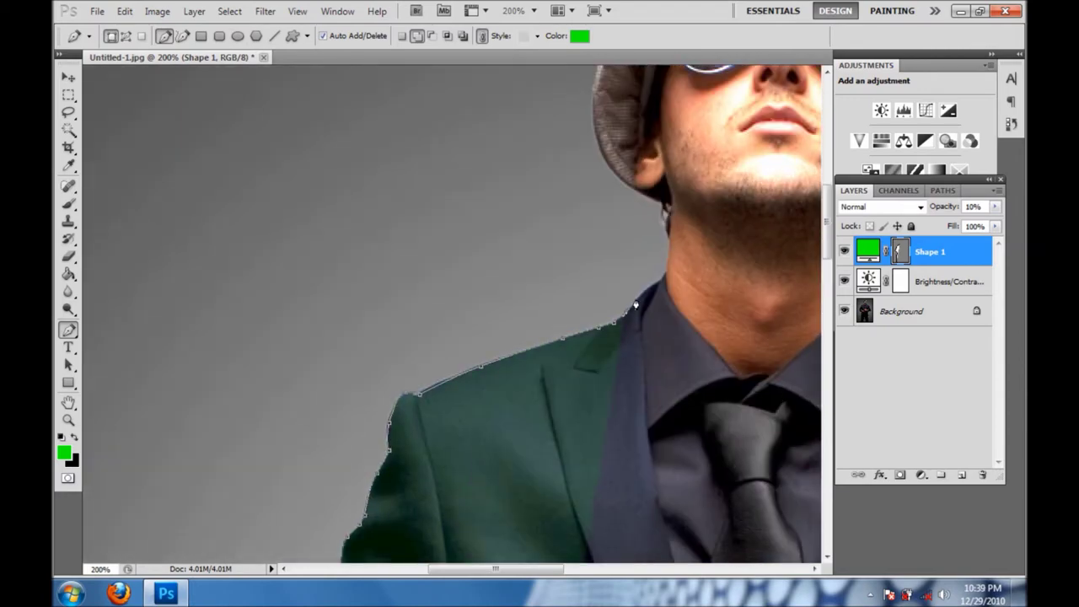
- Zoom out to 300% and add a point at the sleeve's lower edge
{"action": "scroll", "coordinate": [631, 308], "scroll_direction": "up", "scroll_amount": 3}
{"action": "scroll", "coordinate": [373, 273], "scroll_direction": "up", "scroll_amount": 3}
{"action": "scroll", "coordinate": [374, 272], "scroll_direction": "up", "scroll_amount": 3}
{"action": "scroll", "coordinate": [370, 323], "scroll_direction": "up", "scroll_amount": 3}
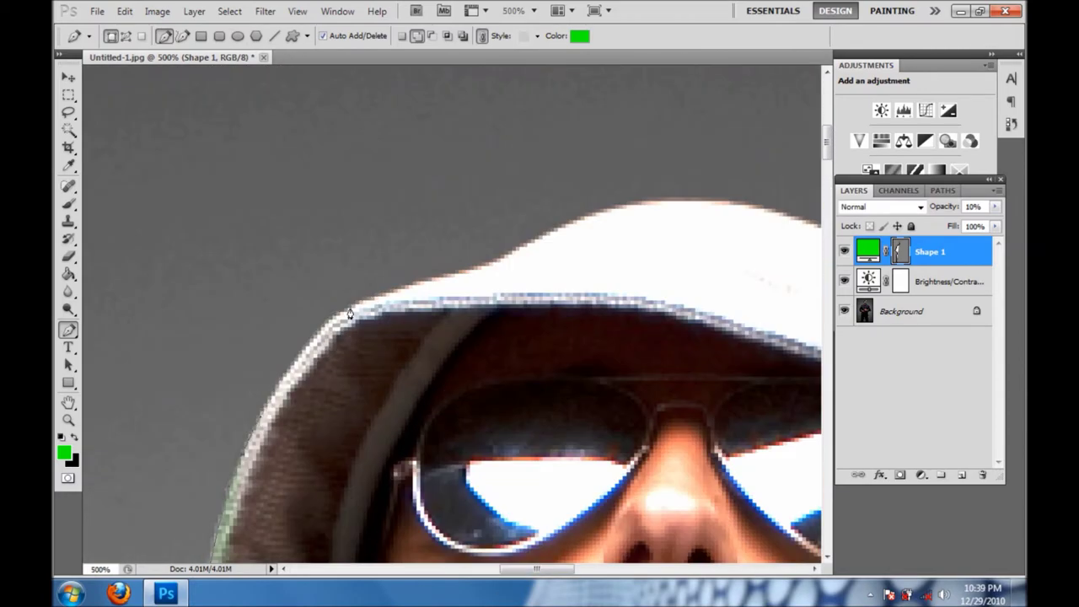
{"action": "scroll", "coordinate": [379, 316], "scroll_direction": "right", "scroll_amount": 3}
{"action": "scroll", "coordinate": [447, 355], "scroll_direction": "down", "scroll_amount": 4}
{"action": "scroll", "coordinate": [510, 386], "scroll_direction": "right", "scroll_amount": 2}
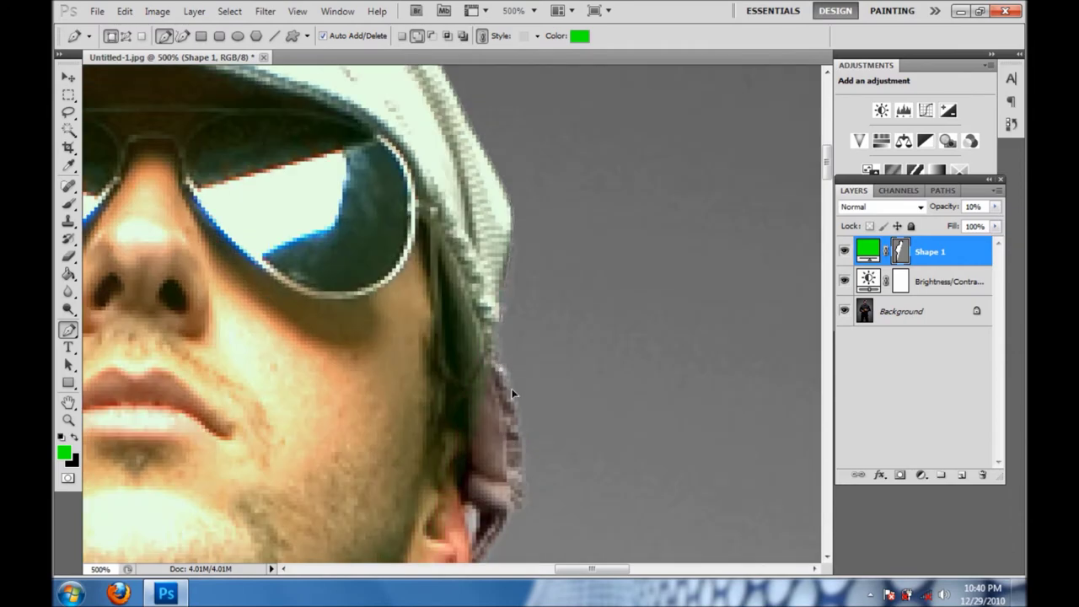
{"action": "scroll", "coordinate": [489, 362], "scroll_direction": "down", "scroll_amount": 4}
{"action": "scroll", "coordinate": [417, 379], "scroll_direction": "down", "scroll_amount": 1}
{"action": "scroll", "coordinate": [393, 438], "scroll_direction": "down", "scroll_amount": 2}
{"action": "scroll", "coordinate": [393, 439], "scroll_direction": "down", "scroll_amount": 3}
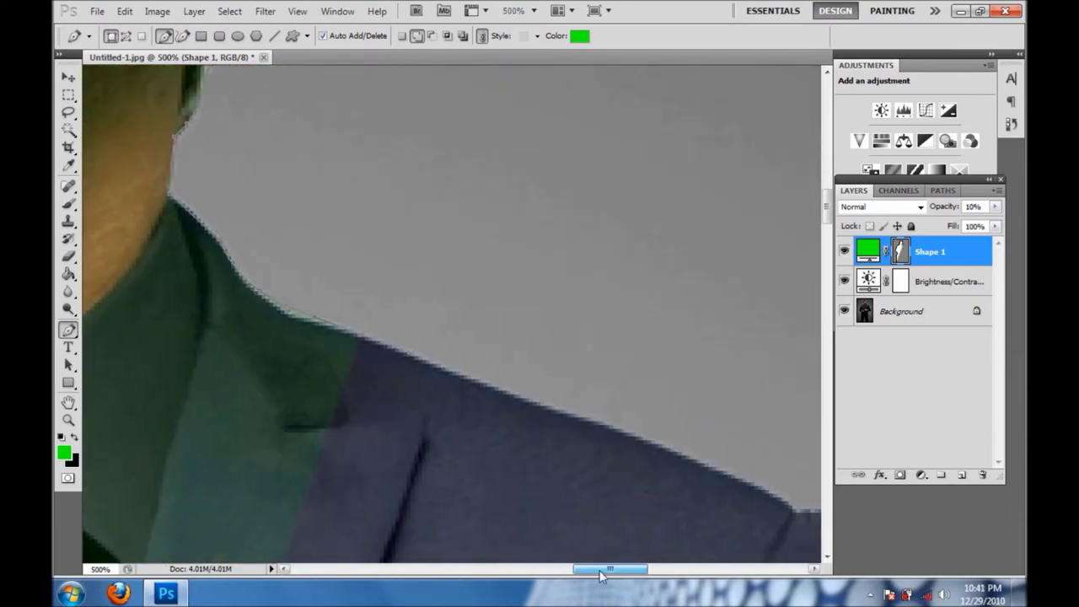
{"action": "scroll", "coordinate": [756, 434], "scroll_direction": "down", "scroll_amount": 5}
{"action": "scroll", "coordinate": [790, 458], "scroll_direction": "down", "scroll_amount": 1}
{"action": "key", "text": "ctrl+minus"}
{"action": "scroll", "coordinate": [711, 429], "scroll_direction": "down", "scroll_amount": 3}
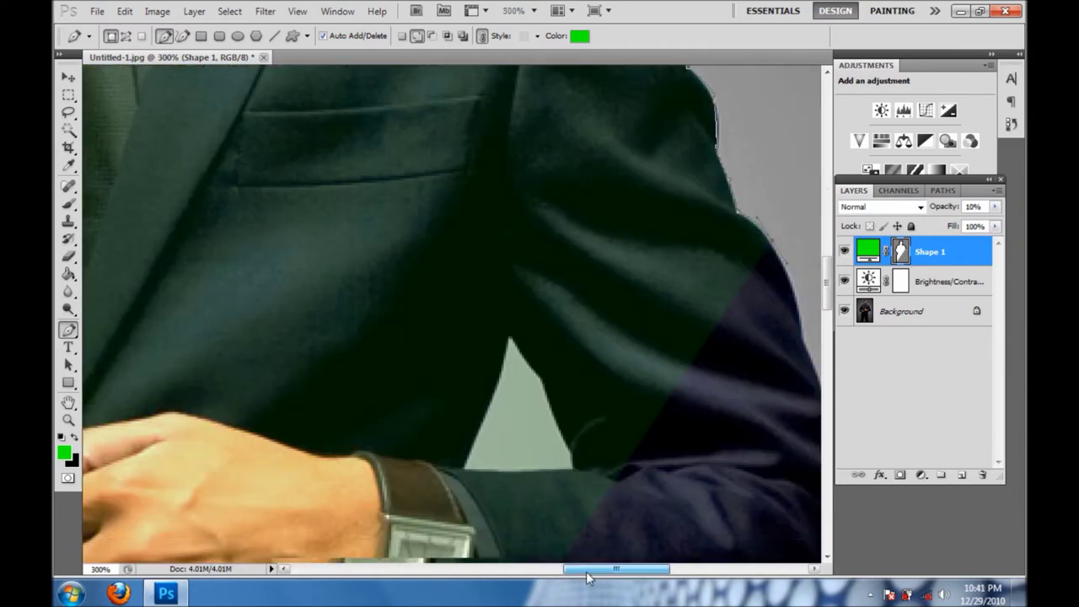
{"action": "scroll", "coordinate": [675, 363], "scroll_direction": "right", "scroll_amount": 3}
{"action": "scroll", "coordinate": [675, 362], "scroll_direction": "down", "scroll_amount": 1}
{"action": "scroll", "coordinate": [699, 378], "scroll_direction": "down", "scroll_amount": 2}
{"action": "scroll", "coordinate": [514, 415], "scroll_direction": "down", "scroll_amount": 2}
{"action": "left_click", "coordinate": [319, 447]}
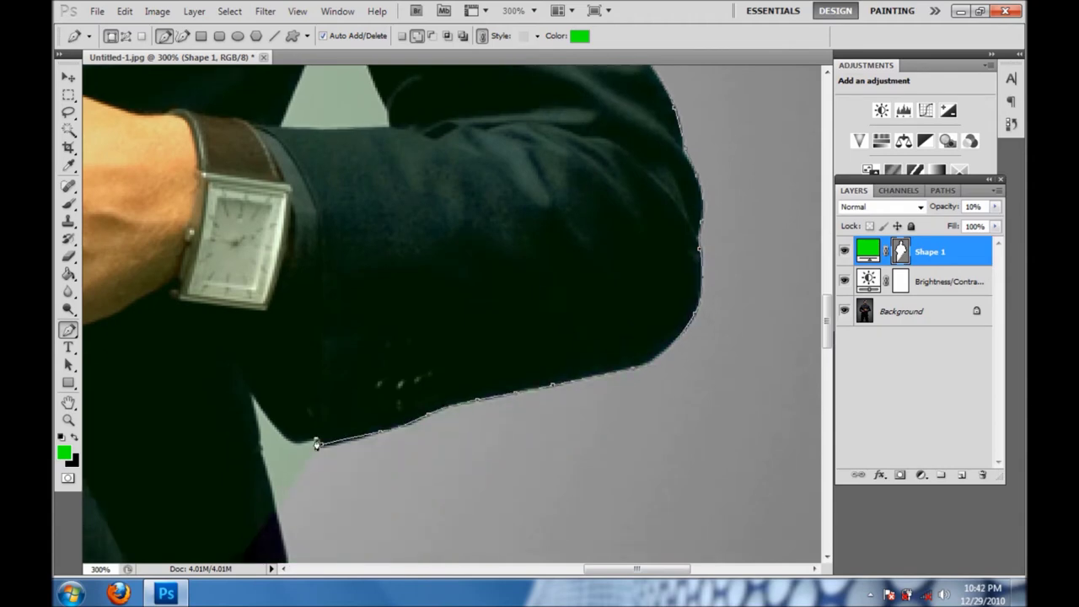
- Check the gap between the legs, then close the outline at its starting point
{"action": "key", "text": "ctrl+minus"}
{"action": "scroll", "coordinate": [282, 366], "scroll_direction": "down", "scroll_amount": 3}
{"action": "scroll", "coordinate": [402, 441], "scroll_direction": "down", "scroll_amount": 2}
{"action": "scroll", "coordinate": [380, 357], "scroll_direction": "down", "scroll_amount": 2}
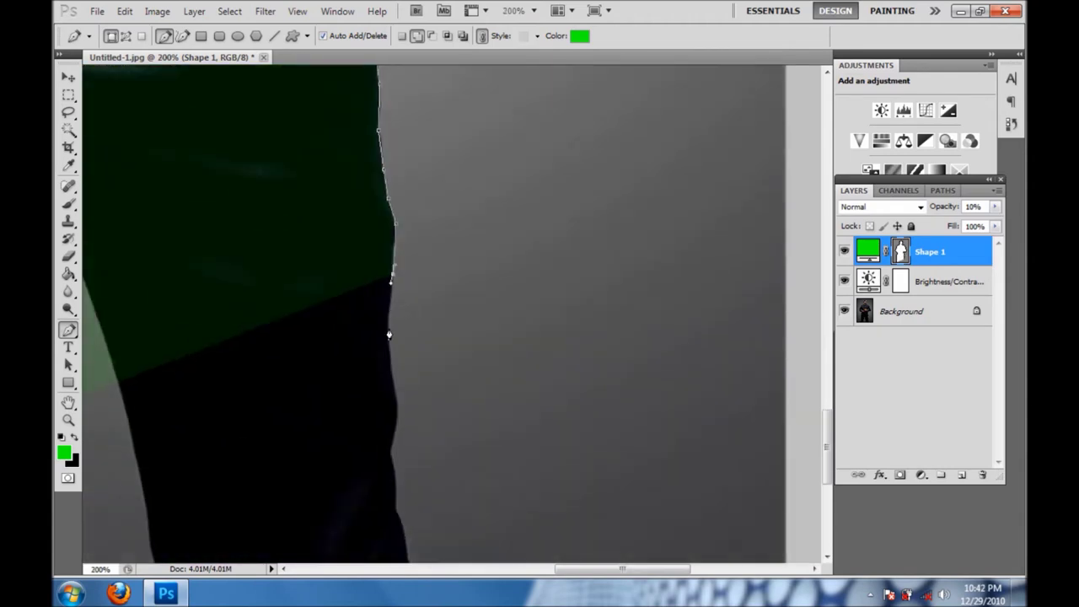
{"action": "scroll", "coordinate": [389, 335], "scroll_direction": "down", "scroll_amount": 2}
{"action": "scroll", "coordinate": [399, 422], "scroll_direction": "right", "scroll_amount": 2}
{"action": "key", "text": "ctrl+plus"}
{"action": "scroll", "coordinate": [329, 215], "scroll_direction": "up", "scroll_amount": 2}
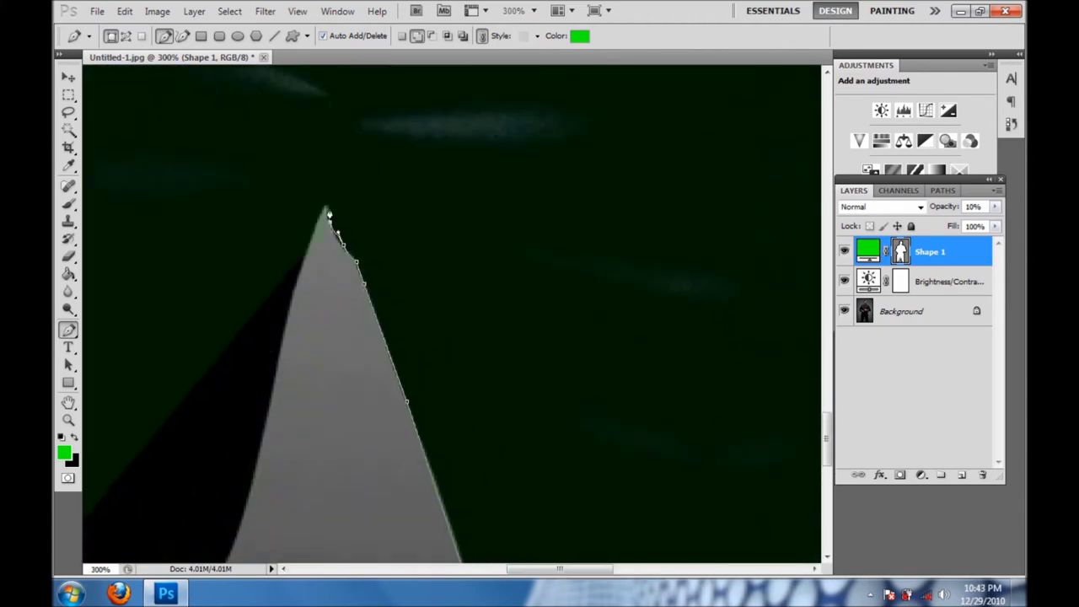
{"action": "key", "text": "ctrl+minus"}
{"action": "key", "text": "ctrl+minus"}
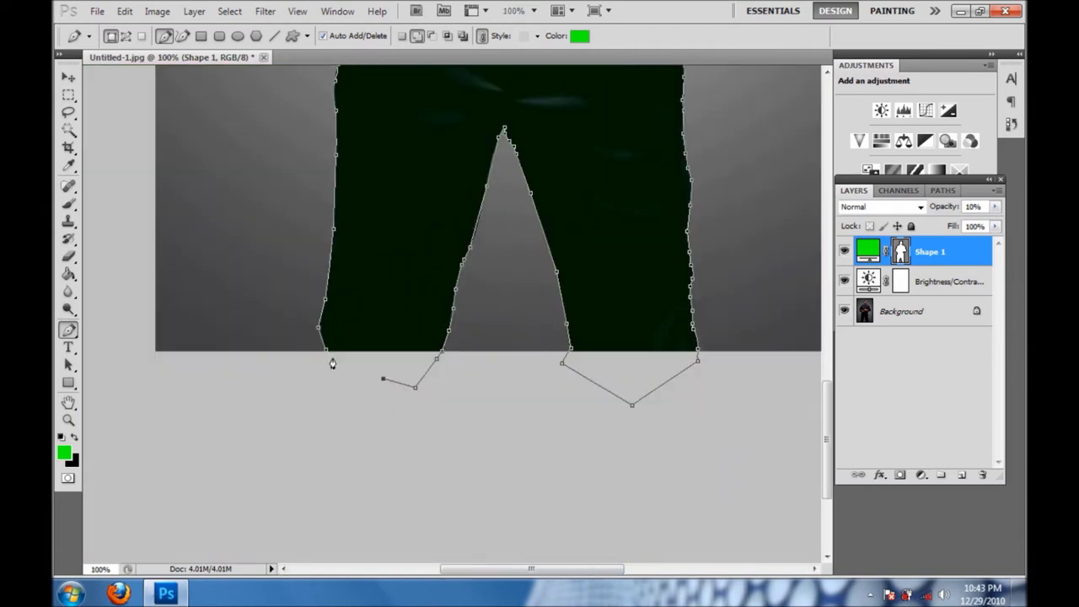
{"action": "left_click", "coordinate": [329, 359]}
{"action": "scroll", "coordinate": [355, 360], "scroll_direction": "up", "scroll_amount": 3}
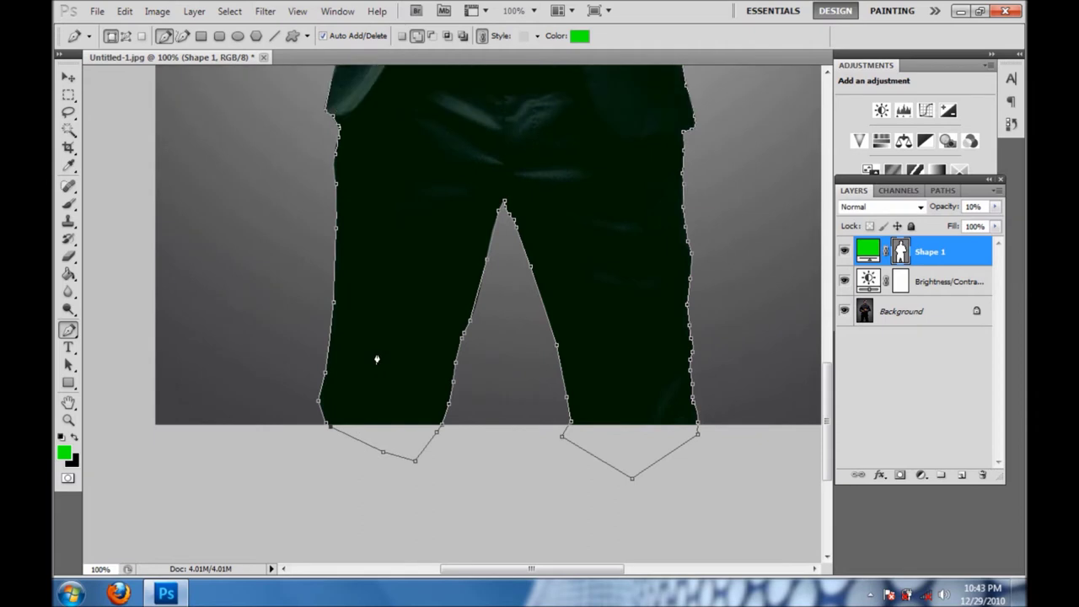
{"action": "scroll", "coordinate": [381, 360], "scroll_direction": "up", "scroll_amount": 2}
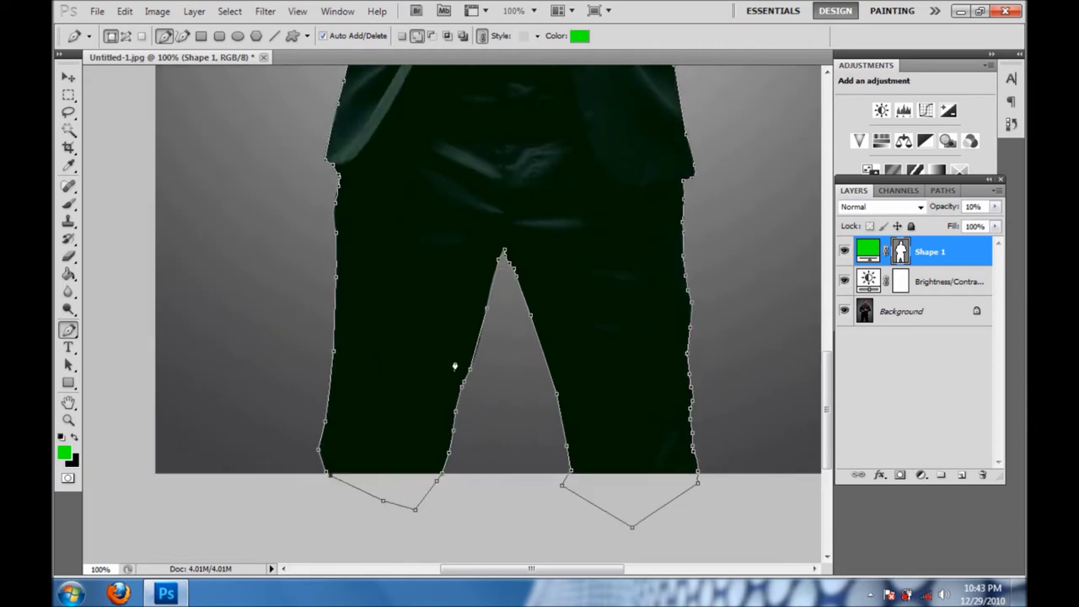
{"action": "left_click", "coordinate": [995, 206]}
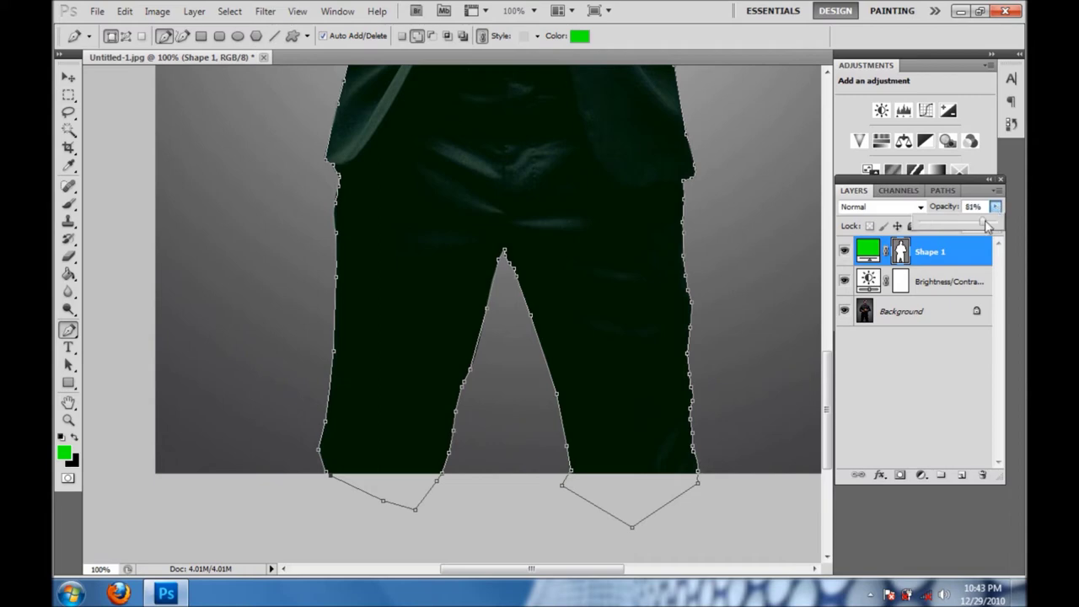
- Set Shape 1 opacity to 100% and zoom out to 33.3% to see the whole figure
{"action": "left_click_drag", "start_coordinate": [995, 217], "coordinate": [1006, 226]}
{"action": "scroll", "coordinate": [680, 266], "scroll_direction": "up", "scroll_amount": 3}
{"action": "scroll", "coordinate": [677, 264], "scroll_direction": "up", "scroll_amount": 3}
{"action": "scroll", "coordinate": [675, 262], "scroll_direction": "up", "scroll_amount": 3}
{"action": "scroll", "coordinate": [676, 268], "scroll_direction": "up", "scroll_amount": 3}
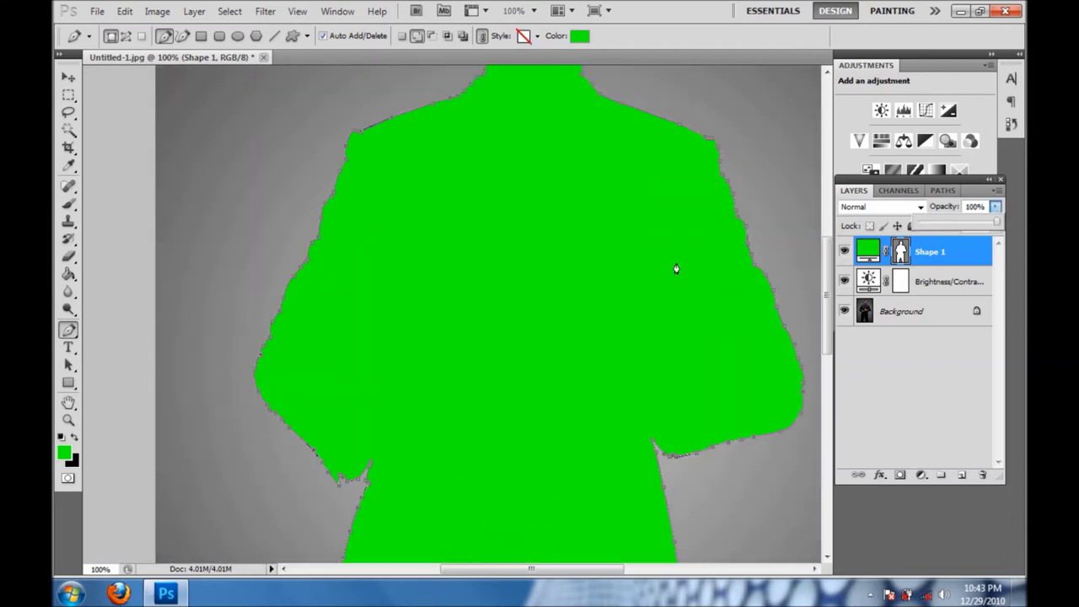
{"action": "scroll", "coordinate": [676, 269], "scroll_direction": "up", "scroll_amount": 3}
{"action": "scroll", "coordinate": [676, 268], "scroll_direction": "up", "scroll_amount": 3}
{"action": "scroll", "coordinate": [677, 269], "scroll_direction": "up", "scroll_amount": 3}
{"action": "scroll", "coordinate": [676, 268], "scroll_direction": "up", "scroll_amount": 2}
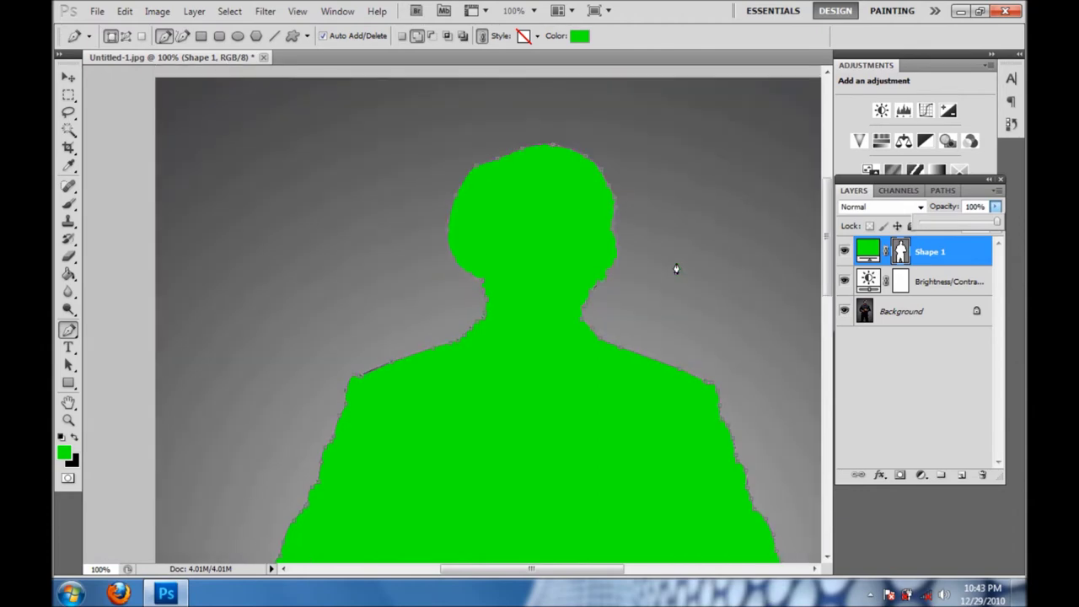
{"action": "scroll", "coordinate": [677, 268], "scroll_direction": "up", "scroll_amount": 3}
{"action": "scroll", "coordinate": [677, 268], "scroll_direction": "down", "scroll_amount": 3}
{"action": "scroll", "coordinate": [676, 268], "scroll_direction": "down", "scroll_amount": 3}
{"action": "scroll", "coordinate": [676, 268], "scroll_direction": "down", "scroll_amount": 3}
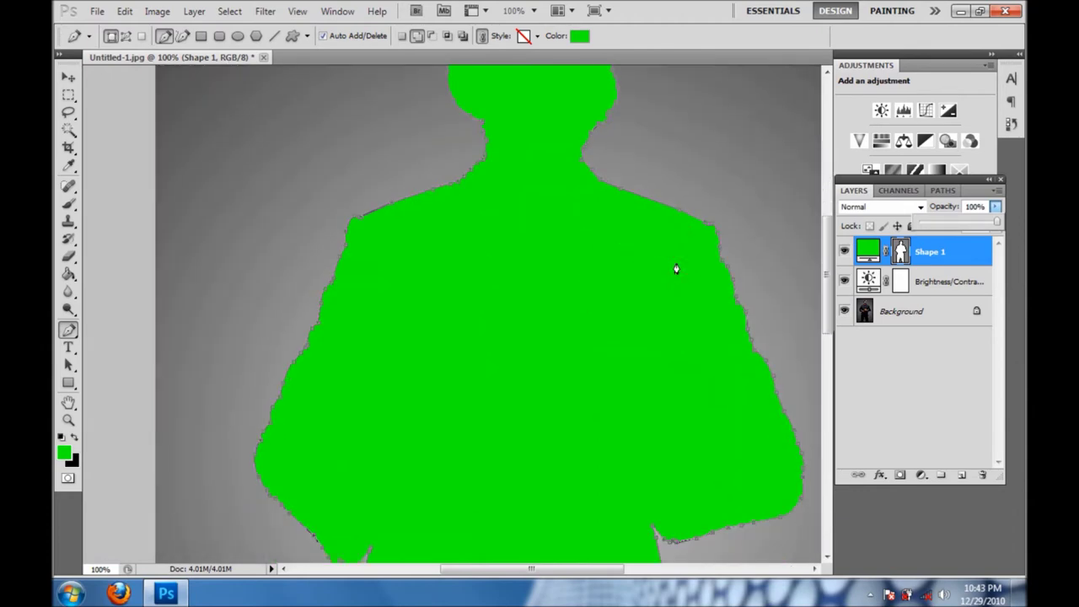
{"action": "scroll", "coordinate": [676, 269], "scroll_direction": "down", "scroll_amount": 3}
{"action": "scroll", "coordinate": [677, 268], "scroll_direction": "down", "scroll_amount": 3}
{"action": "scroll", "coordinate": [676, 269], "scroll_direction": "down", "scroll_amount": 3}
{"action": "scroll", "coordinate": [676, 268], "scroll_direction": "down", "scroll_amount": 3}
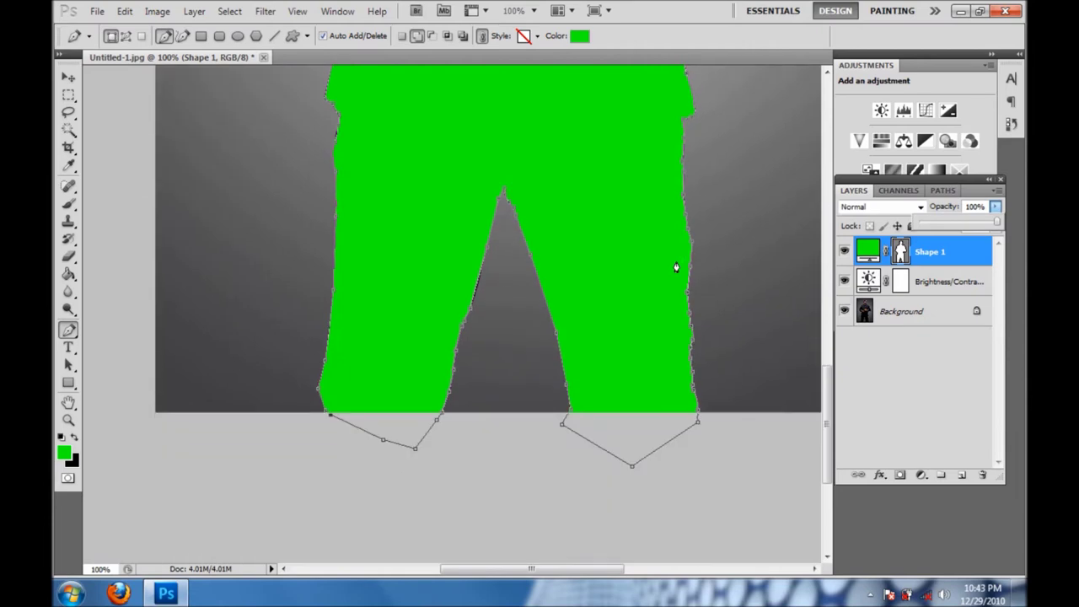
{"action": "scroll", "coordinate": [676, 269], "scroll_direction": "down", "scroll_amount": 2}
{"action": "scroll", "coordinate": [677, 268], "scroll_direction": "down", "scroll_amount": 1}
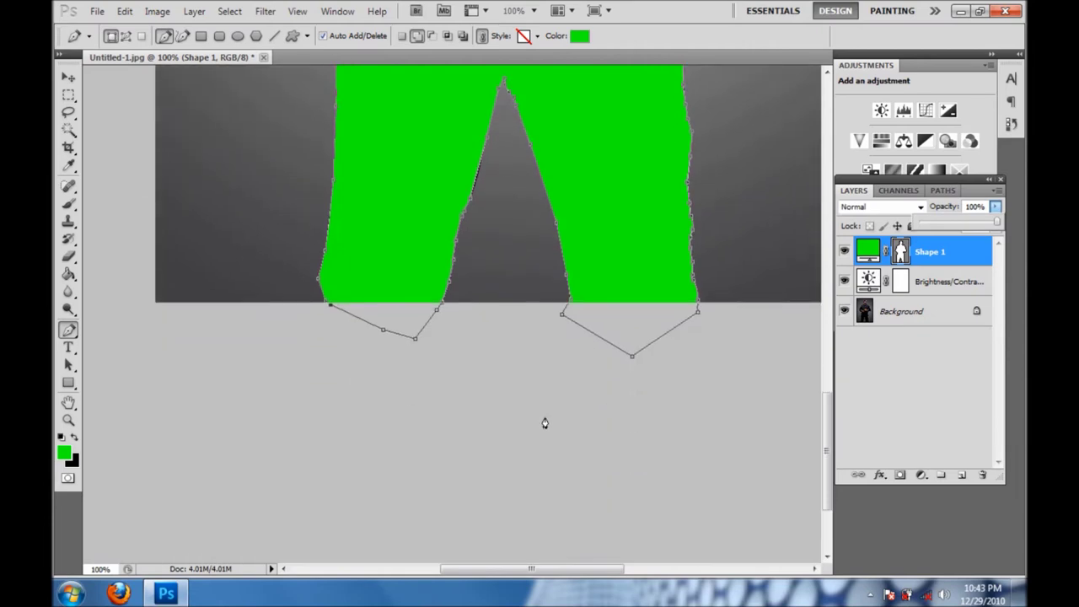
{"action": "key", "text": "ctrl+minus"}
{"action": "key", "text": "ctrl+minus"}
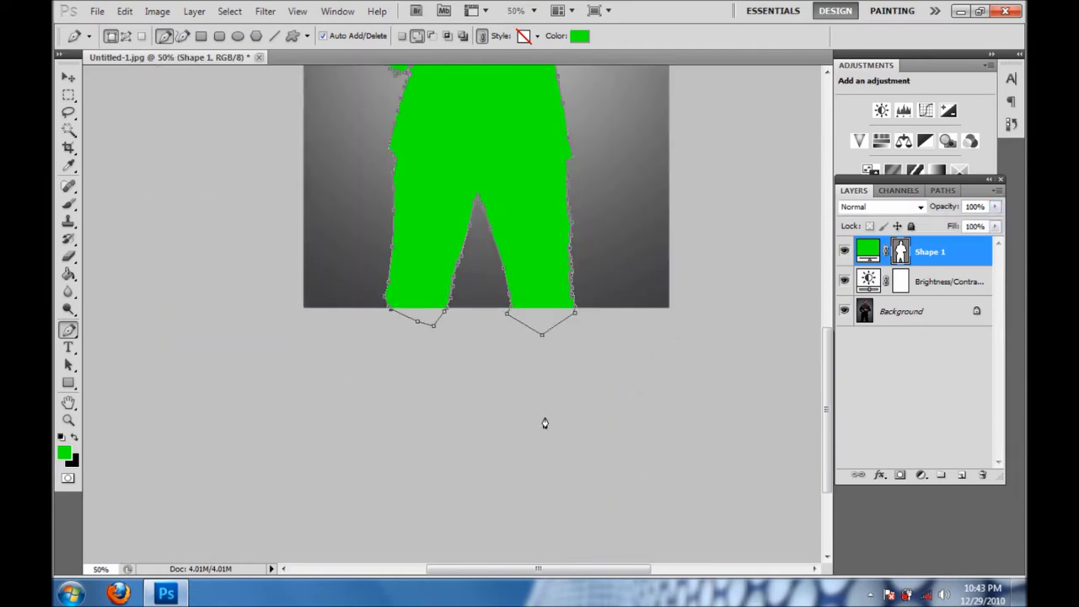
{"action": "key", "text": "ctrl+minus"}
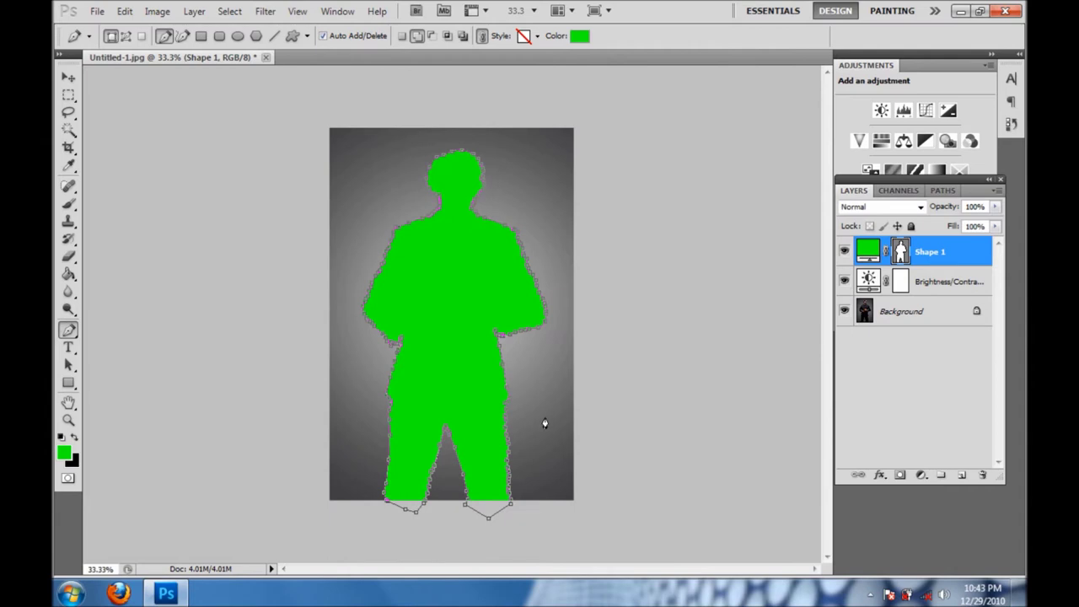
- Extend the Pen path along the bottom, up the right side and across the top of the canvas
{"action": "left_click", "coordinate": [472, 557]}
{"action": "left_click", "coordinate": [521, 551]}
{"action": "left_click", "coordinate": [603, 538]}
{"action": "left_click", "coordinate": [648, 446]}
{"action": "left_click", "coordinate": [670, 249]}
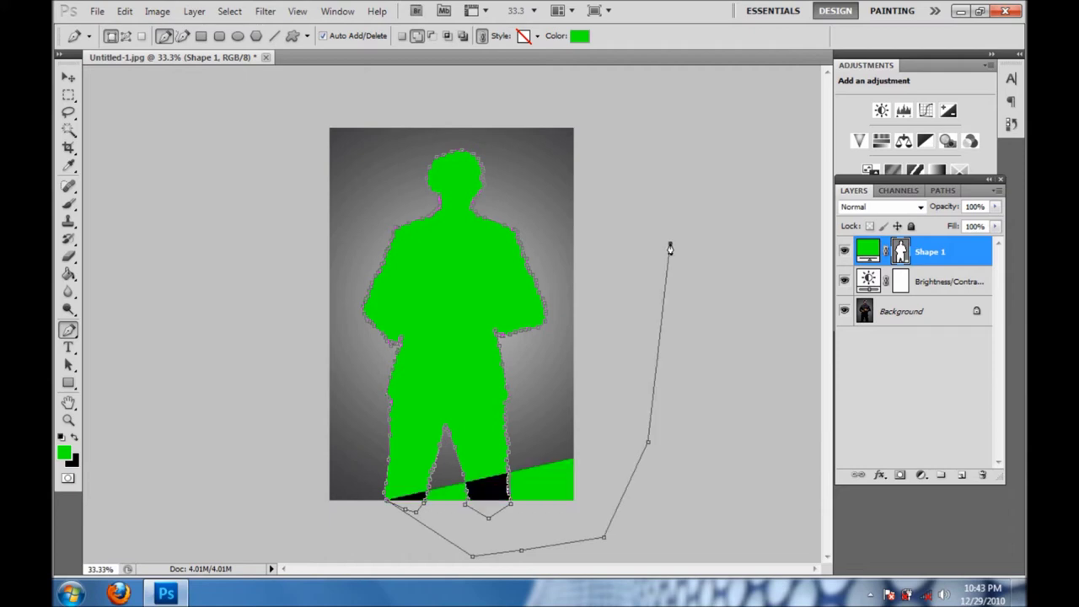
{"action": "left_click", "coordinate": [668, 141]}
{"action": "left_click", "coordinate": [657, 107]}
{"action": "left_click", "coordinate": [640, 103]}
{"action": "left_click", "coordinate": [557, 86]}
{"action": "left_click", "coordinate": [484, 99]}
{"action": "left_click", "coordinate": [402, 100]}
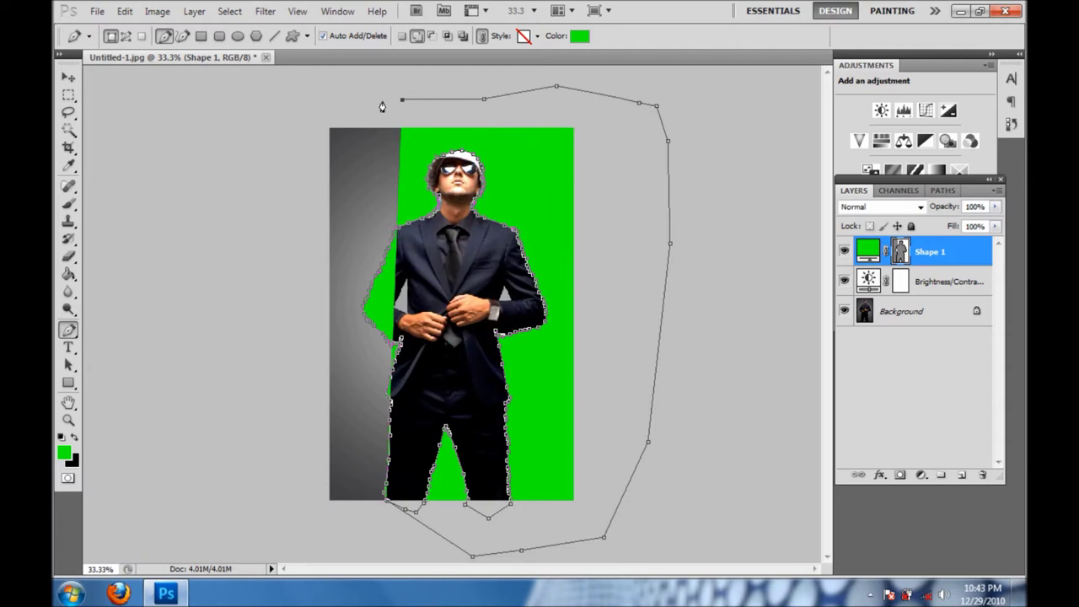
- Carry the path down the left side and back round near the man's legs
{"action": "left_click", "coordinate": [247, 123]}
{"action": "left_click", "coordinate": [243, 175]}
{"action": "left_click", "coordinate": [239, 298]}
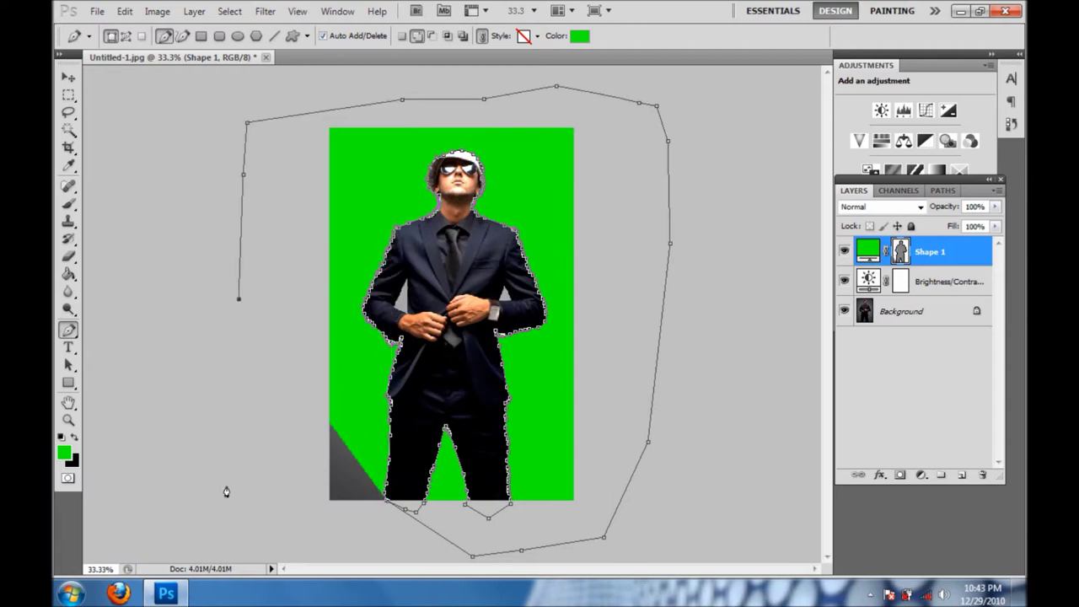
{"action": "left_click", "coordinate": [228, 485]}
{"action": "left_click", "coordinate": [321, 507]}
{"action": "left_click_drag", "start_coordinate": [360, 526], "coordinate": [395, 528]}
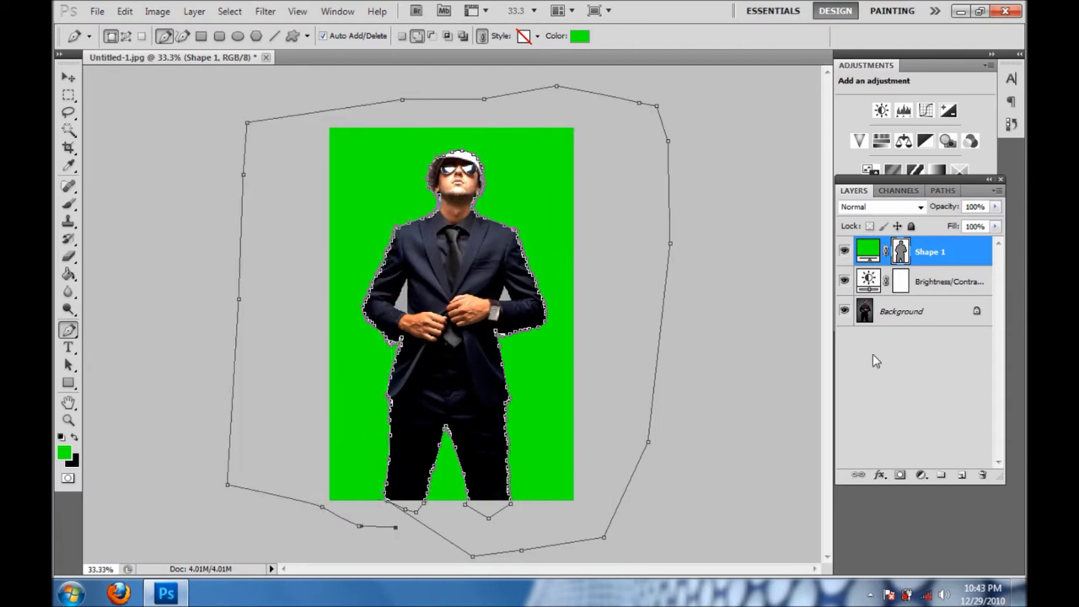
{"action": "left_click", "coordinate": [963, 285]}
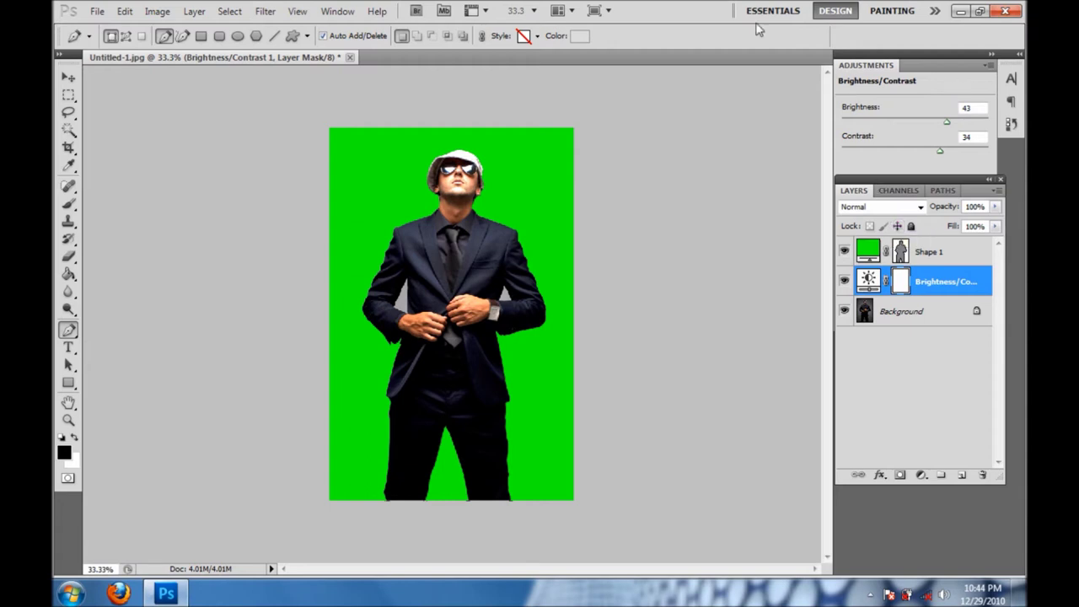
- Undo the stray Shape 2 and zoom back in to 100%
{"action": "left_click", "coordinate": [698, 149]}
{"action": "key", "text": "ctrl+z"}
{"action": "left_click", "coordinate": [68, 78]}
{"action": "key", "text": "ctrl+plus"}
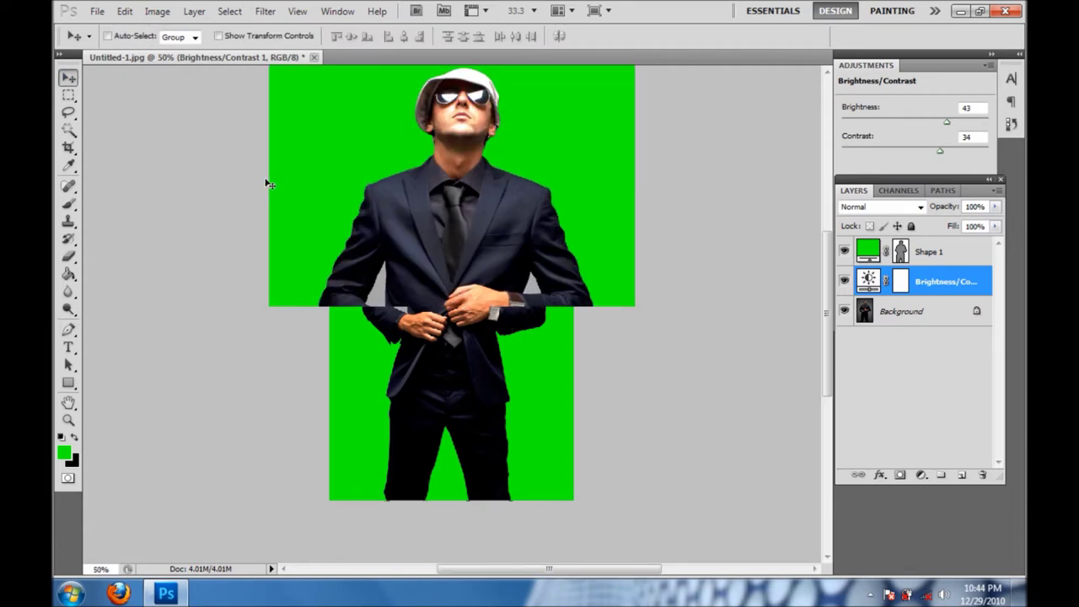
{"action": "key", "text": "ctrl+plus"}
{"action": "key", "text": "ctrl+plus"}
{"action": "scroll", "coordinate": [533, 470], "scroll_direction": "up", "scroll_amount": 5}
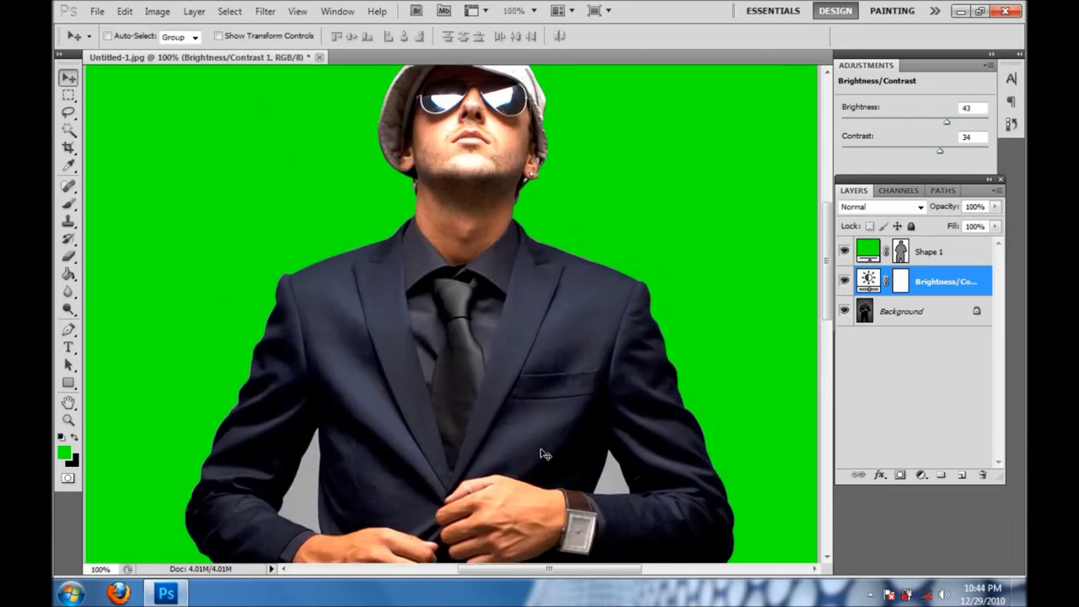
- Delete the Brightness/Contrast layer and merge the green shape down into the Background (Ctrl+E)
{"action": "left_click", "coordinate": [844, 280]}
{"action": "right_click", "coordinate": [933, 285]}
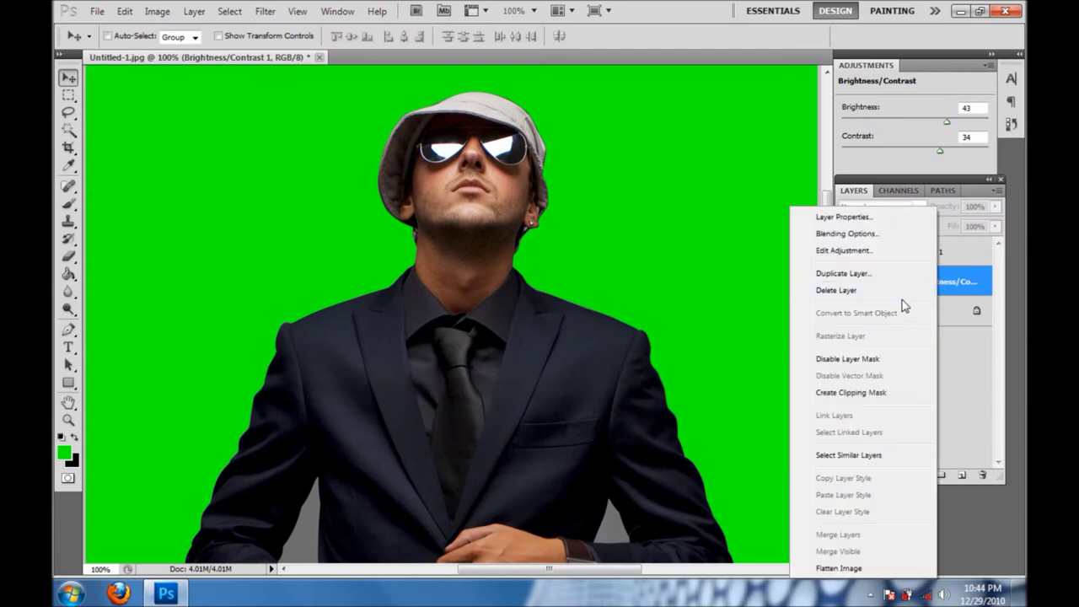
{"action": "left_click", "coordinate": [894, 290]}
{"action": "left_click", "coordinate": [931, 251]}
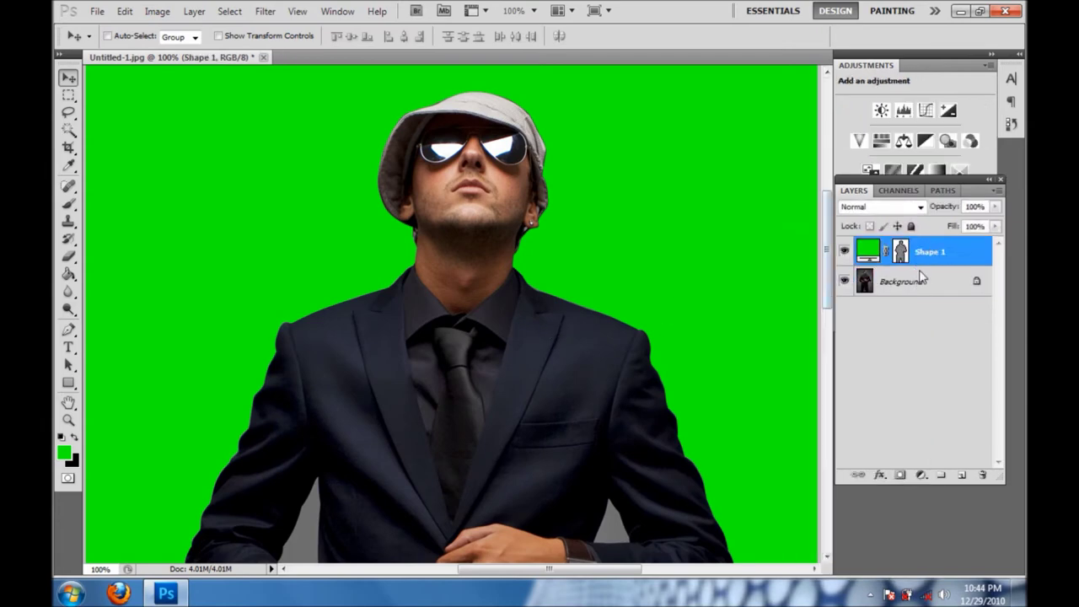
{"action": "key", "text": "ctrl+e"}
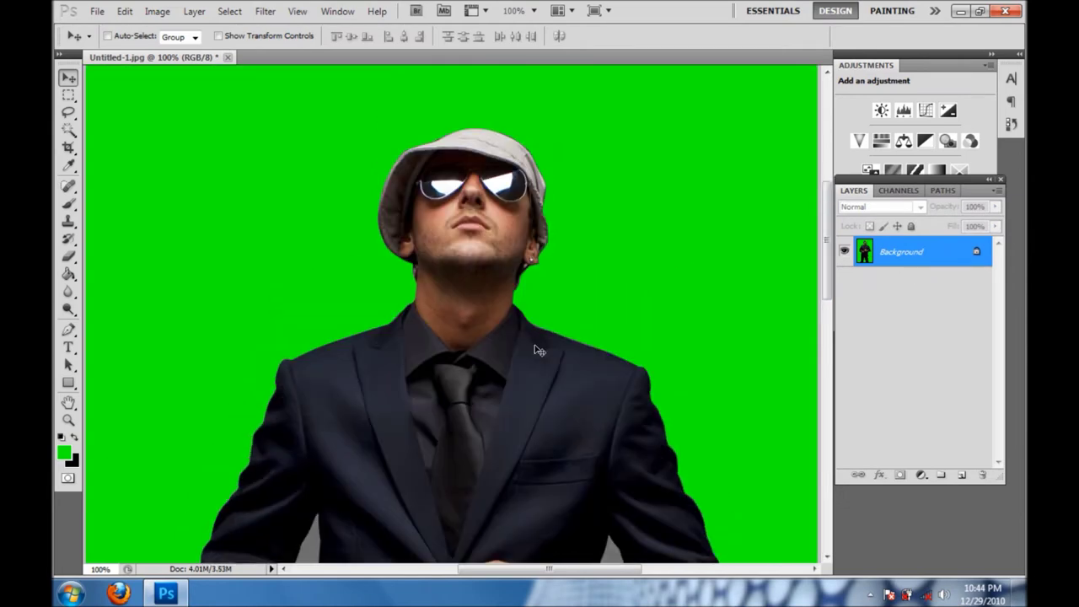
- Erase the green background to transparency with the Magic Eraser Tool
{"action": "left_click", "coordinate": [69, 256]}
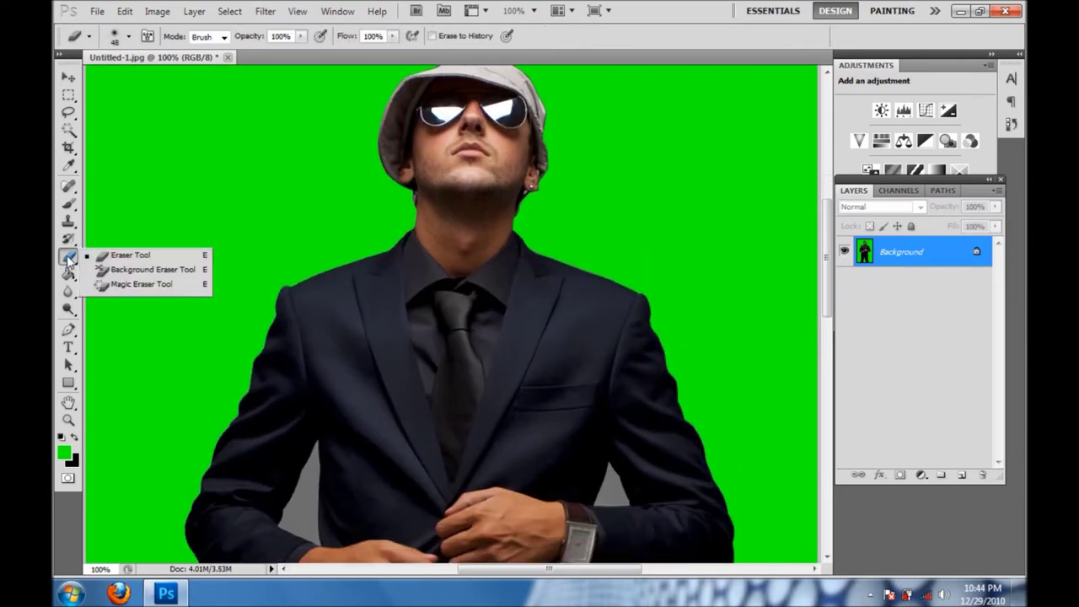
{"action": "left_click", "coordinate": [105, 284]}
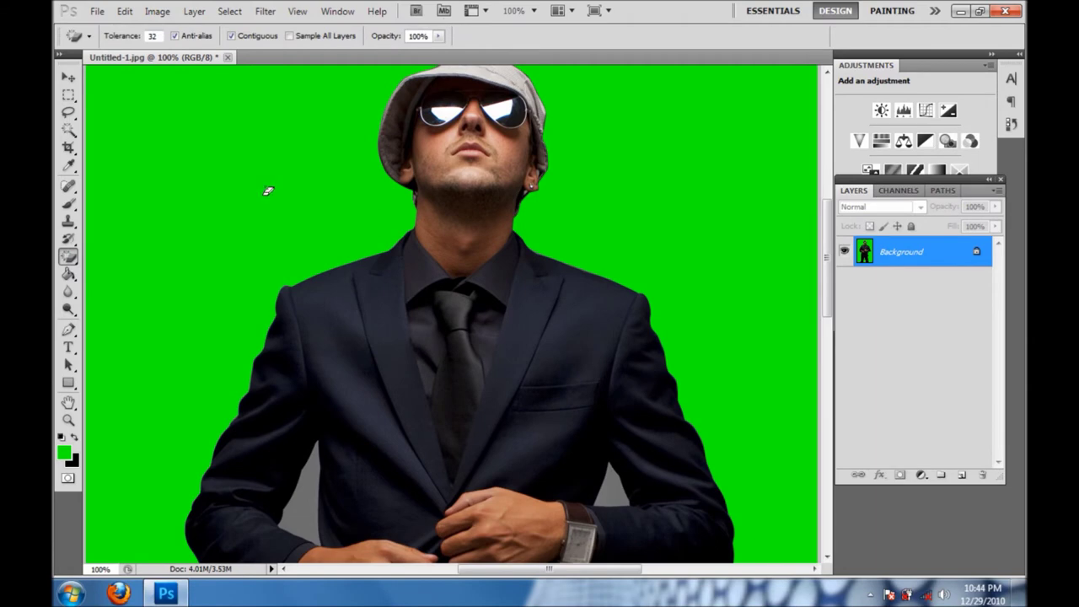
{"action": "left_click", "coordinate": [268, 191]}
- Erase the leftover gaps beside both arms and between the legs, then add a new empty layer
{"action": "scroll", "coordinate": [371, 413], "scroll_direction": "down", "scroll_amount": 2}
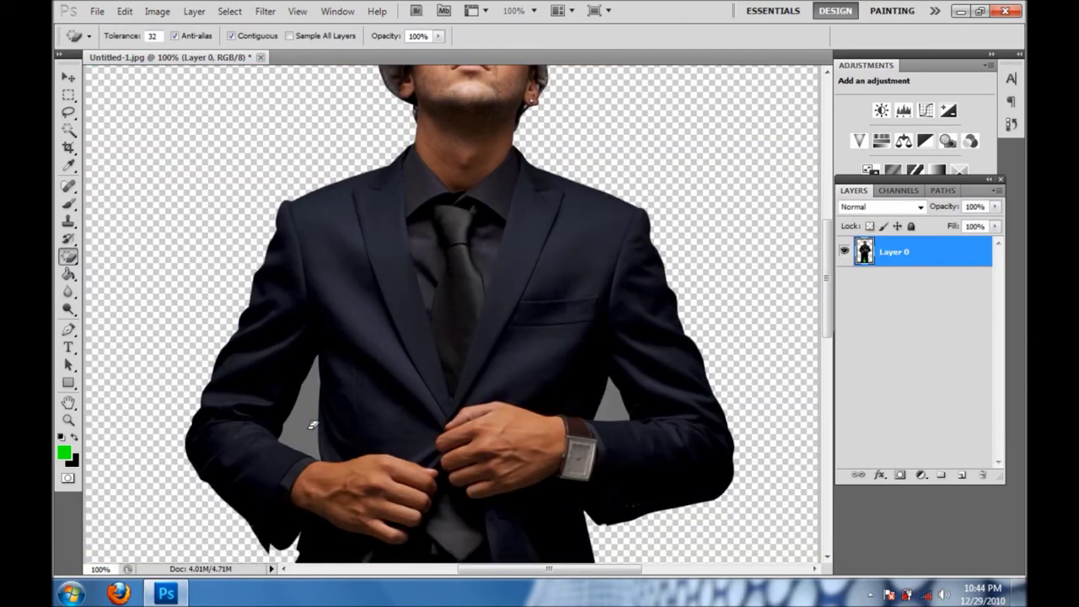
{"action": "left_click", "coordinate": [312, 426]}
{"action": "left_click", "coordinate": [622, 407]}
{"action": "scroll", "coordinate": [581, 378], "scroll_direction": "down", "scroll_amount": 3}
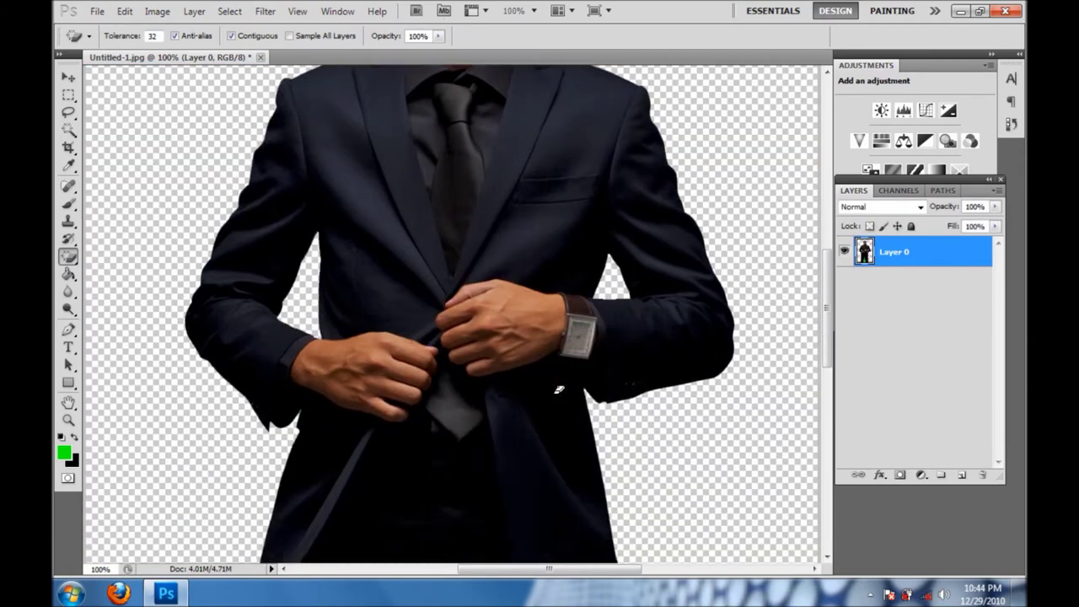
{"action": "scroll", "coordinate": [565, 384], "scroll_direction": "down", "scroll_amount": 3}
{"action": "scroll", "coordinate": [558, 390], "scroll_direction": "down", "scroll_amount": 3}
{"action": "left_click", "coordinate": [484, 454]}
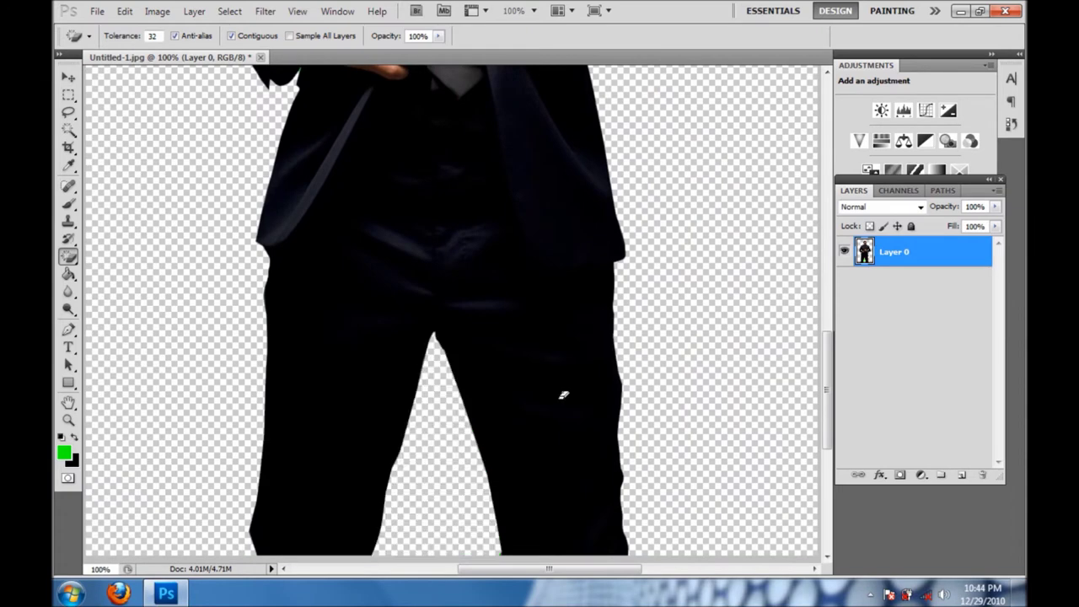
{"action": "scroll", "coordinate": [564, 392], "scroll_direction": "up", "scroll_amount": 8}
{"action": "scroll", "coordinate": [607, 384], "scroll_direction": "up", "scroll_amount": 4}
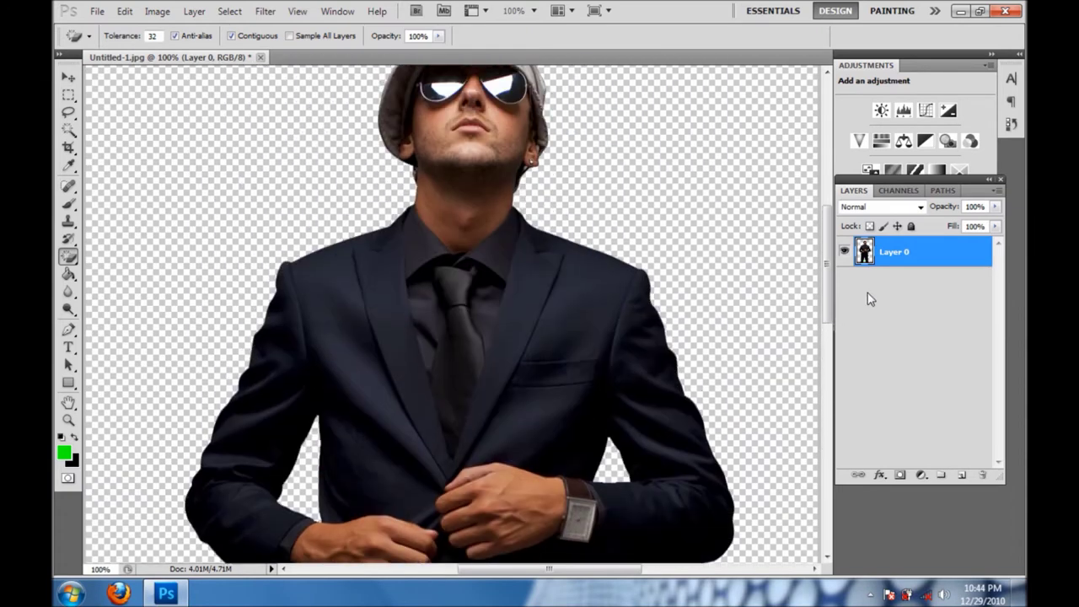
{"action": "left_click", "coordinate": [962, 475]}
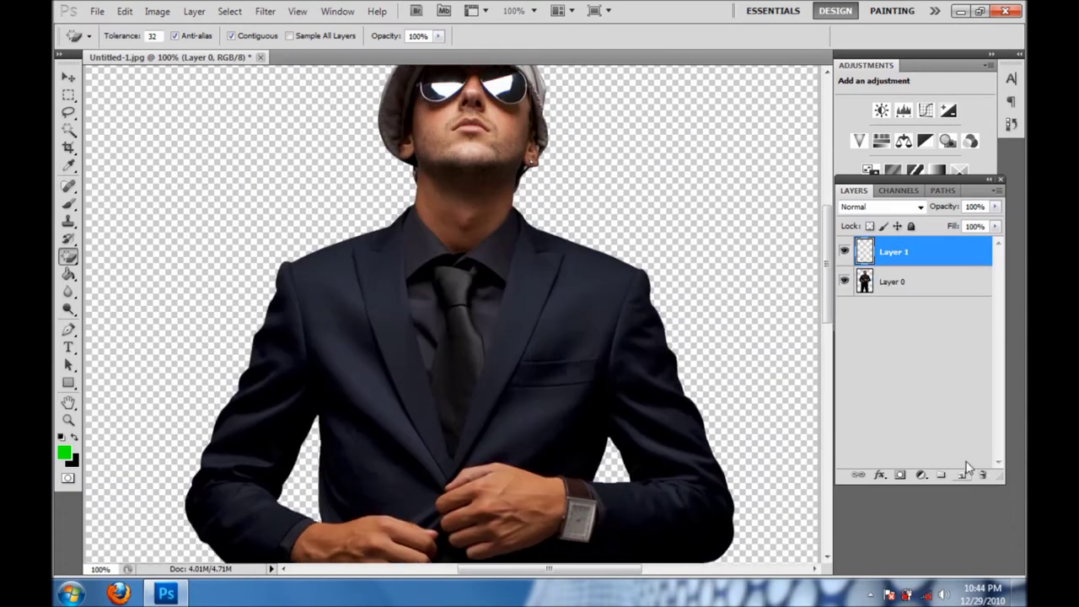
- Rename the new layer 'backgroundtest' and move it below Layer 0
{"action": "double_click", "coordinate": [896, 253]}
{"action": "type", "text": "backgroundtest"}
{"action": "key", "text": "Return"}
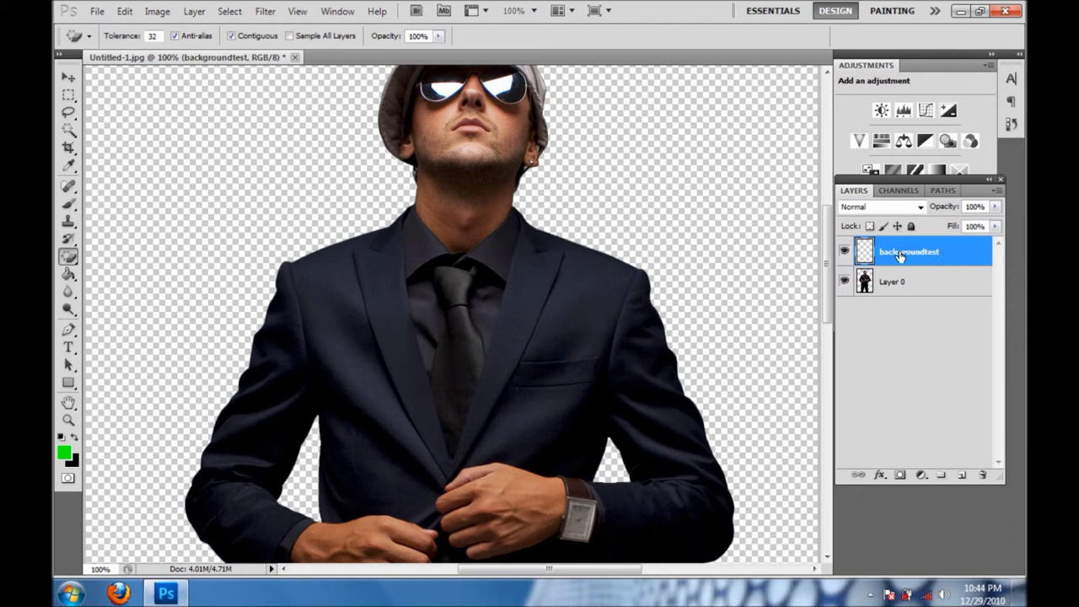
{"action": "left_click_drag", "start_coordinate": [899, 257], "coordinate": [912, 297]}
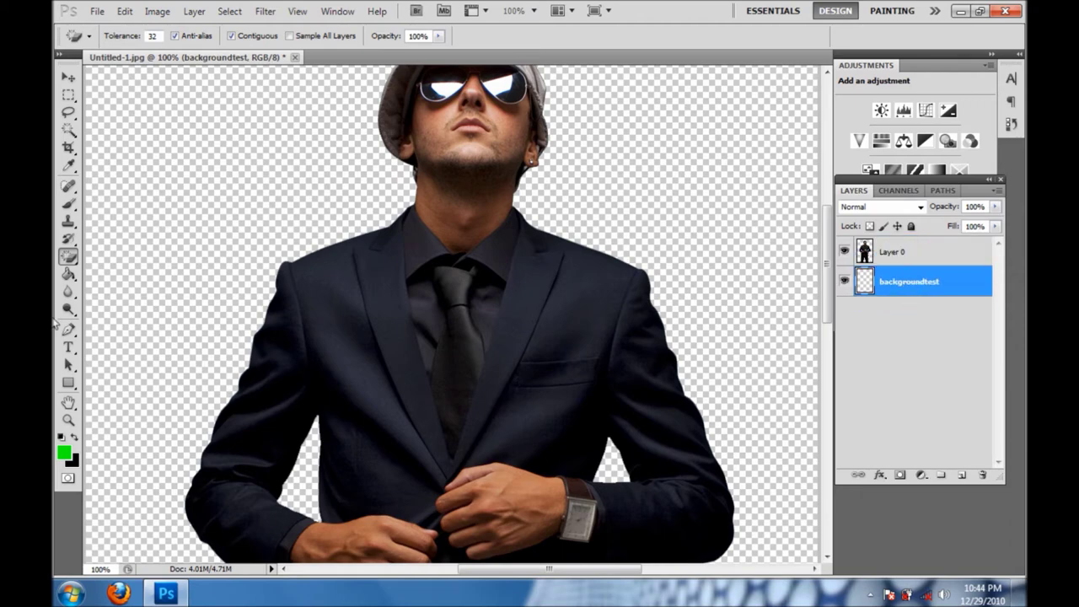
- Set the foreground colour to pure red (ff0000) in the Color Picker
{"action": "left_click", "coordinate": [69, 275]}
{"action": "key", "text": "i"}
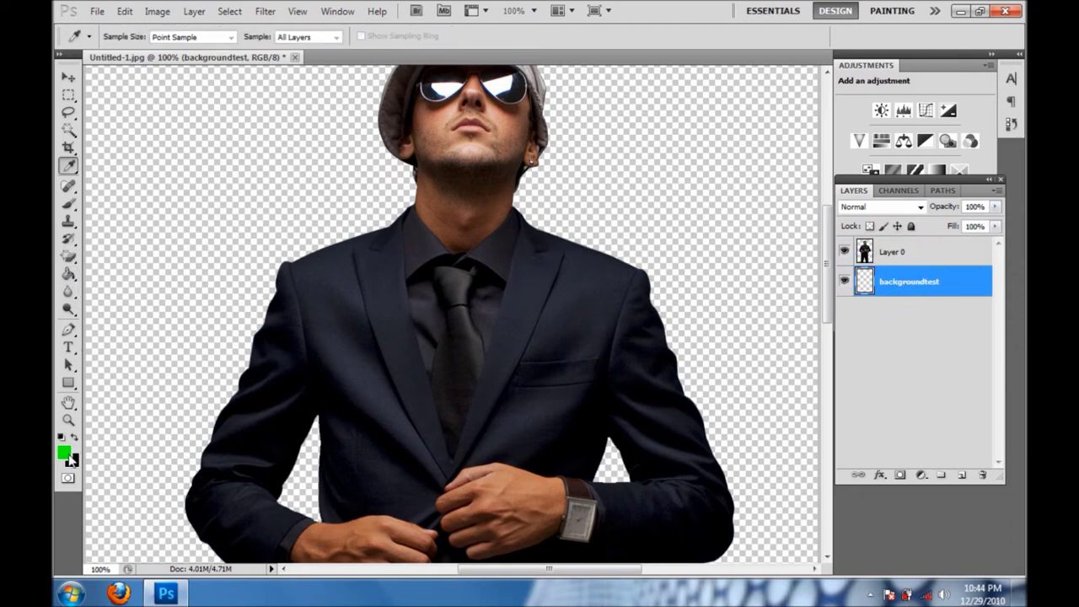
{"action": "left_click", "coordinate": [66, 455]}
{"action": "left_click", "coordinate": [805, 351]}
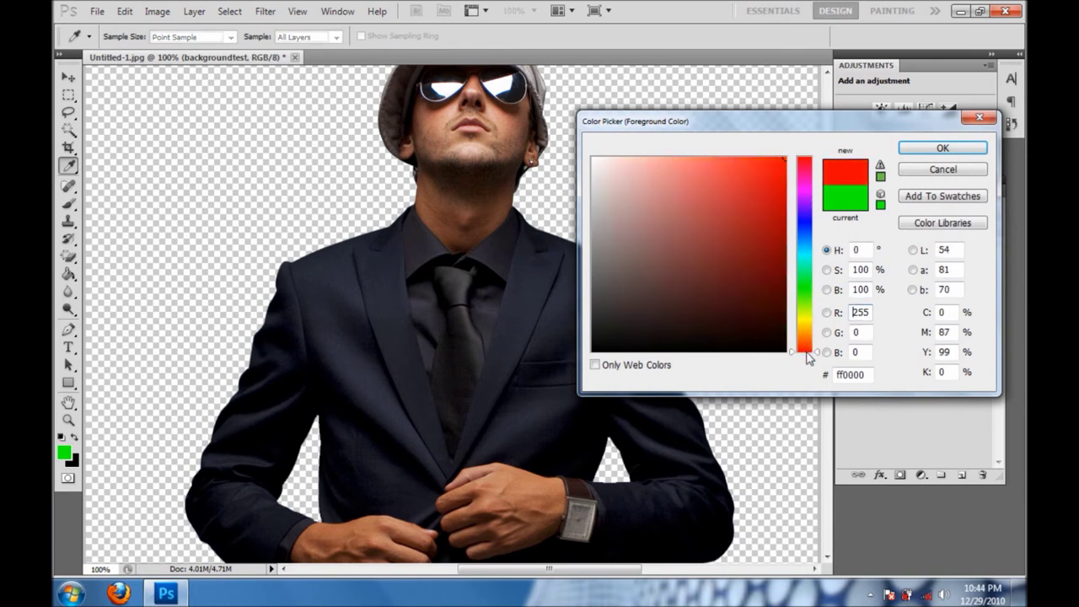
- Fine-tune the red shade and paint-bucket fill the backgroundtest layer with it
{"action": "left_click", "coordinate": [802, 160]}
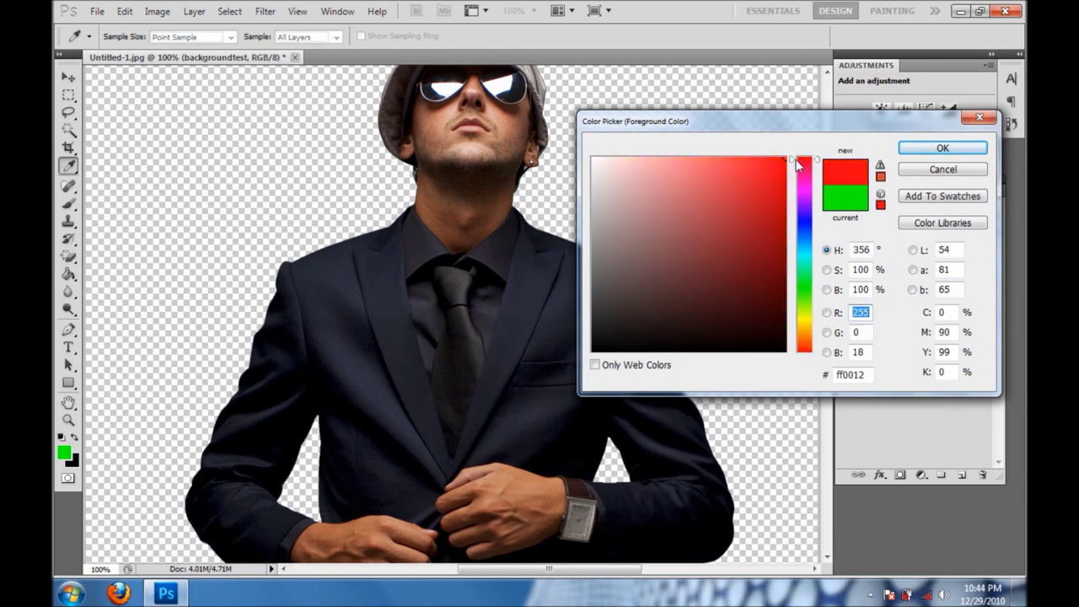
{"action": "left_click", "coordinate": [785, 200]}
{"action": "left_click", "coordinate": [921, 150]}
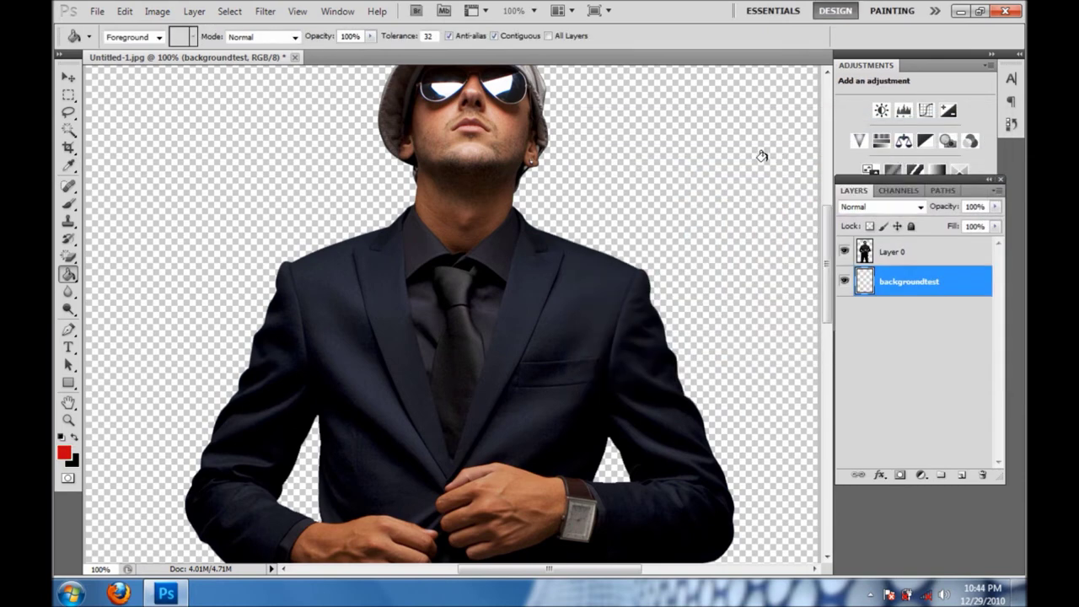
{"action": "left_click", "coordinate": [691, 172]}
- Select Layer 0 and zoom in to 400% on the collar
{"action": "left_click", "coordinate": [885, 251]}
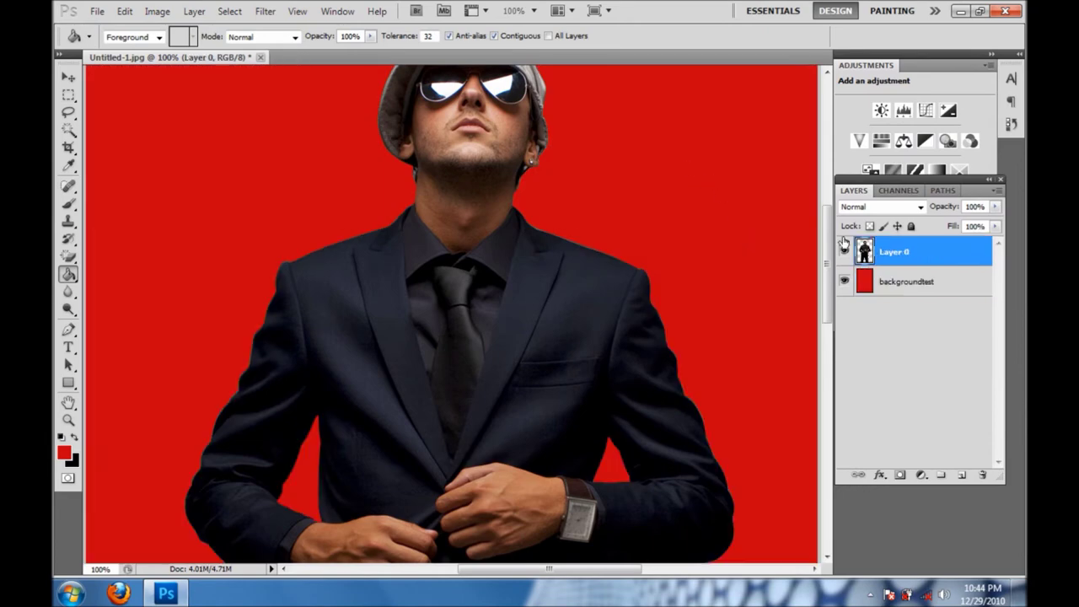
{"action": "scroll", "coordinate": [580, 220], "scroll_direction": "up", "scroll_amount": 3}
{"action": "scroll", "coordinate": [579, 220], "scroll_direction": "up", "scroll_amount": 4}
{"action": "scroll", "coordinate": [580, 220], "scroll_direction": "down", "scroll_amount": 1}
{"action": "scroll", "coordinate": [574, 217], "scroll_direction": "down", "scroll_amount": 4}
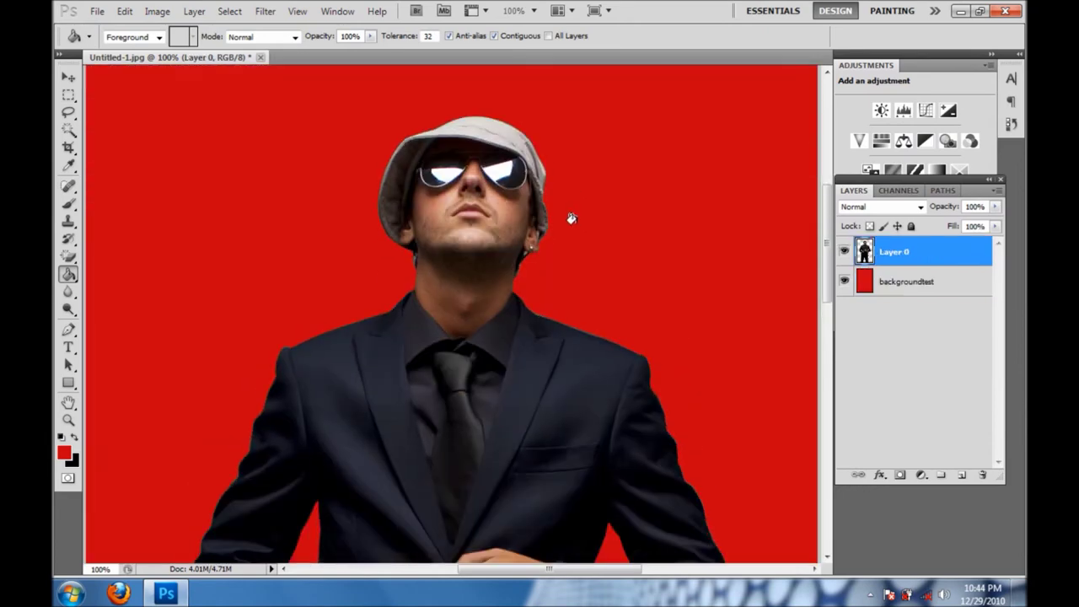
{"action": "scroll", "coordinate": [573, 217], "scroll_direction": "down", "scroll_amount": 4}
{"action": "scroll", "coordinate": [571, 220], "scroll_direction": "down", "scroll_amount": 4}
{"action": "scroll", "coordinate": [571, 220], "scroll_direction": "down", "scroll_amount": 3}
{"action": "scroll", "coordinate": [571, 220], "scroll_direction": "down", "scroll_amount": 4}
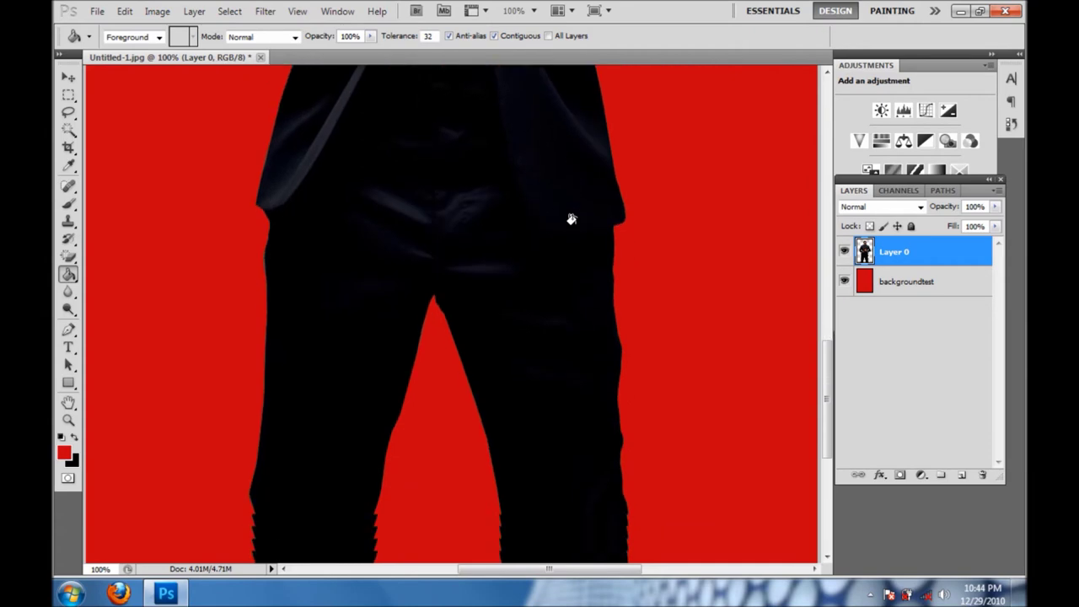
{"action": "scroll", "coordinate": [571, 220], "scroll_direction": "down", "scroll_amount": 3}
{"action": "scroll", "coordinate": [571, 220], "scroll_direction": "up", "scroll_amount": 3}
{"action": "scroll", "coordinate": [571, 219], "scroll_direction": "up", "scroll_amount": 4}
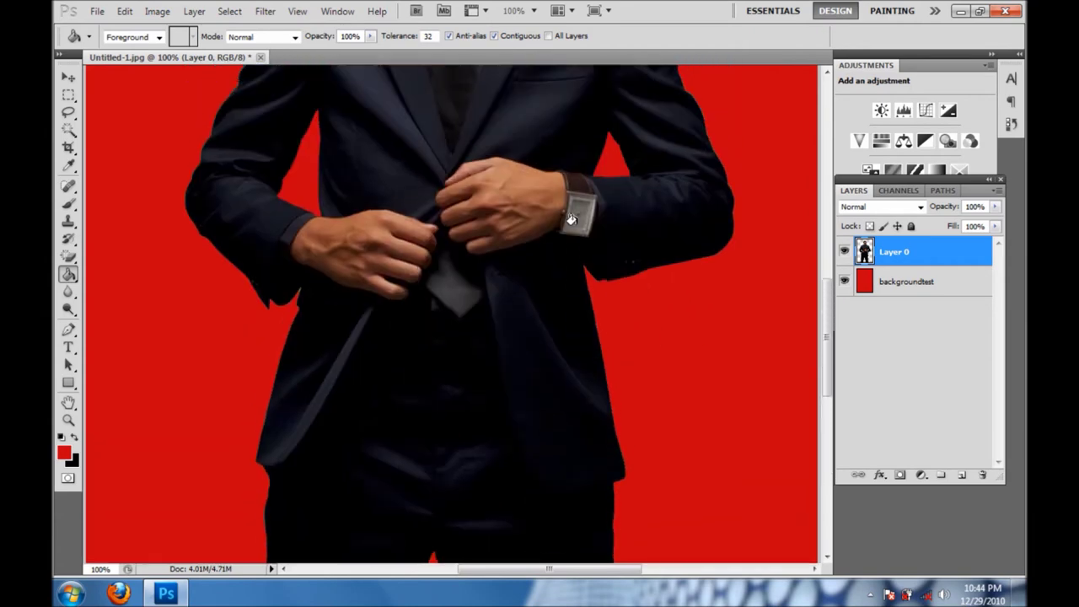
{"action": "scroll", "coordinate": [571, 219], "scroll_direction": "up", "scroll_amount": 1}
{"action": "scroll", "coordinate": [571, 219], "scroll_direction": "up", "scroll_amount": 1}
{"action": "scroll", "coordinate": [571, 219], "scroll_direction": "up", "scroll_amount": 3}
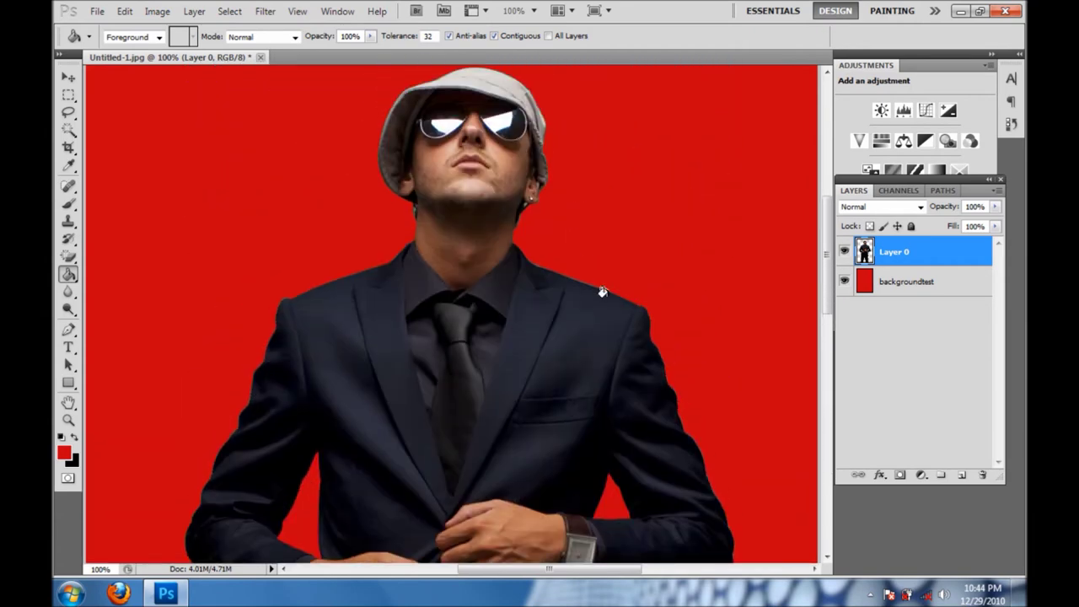
{"action": "key", "text": "ctrl+plus"}
{"action": "key", "text": "ctrl+plus"}
{"action": "key", "text": "ctrl+plus"}
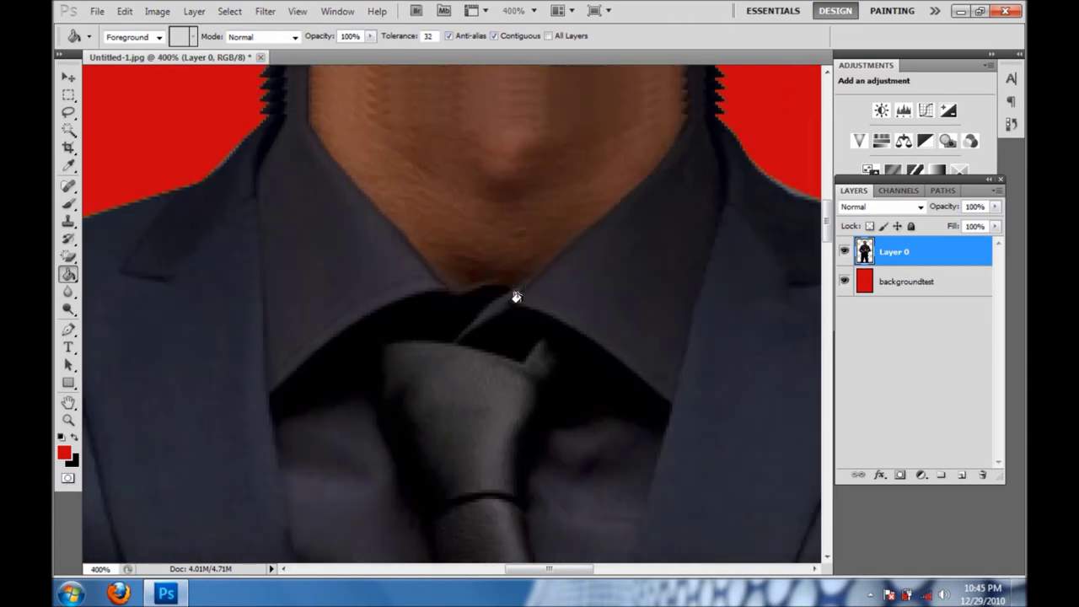
- Zoom in to 600% on the collar edge and switch to the Eraser Tool
{"action": "scroll", "coordinate": [516, 294], "scroll_direction": "up", "scroll_amount": 2}
{"action": "scroll", "coordinate": [517, 296], "scroll_direction": "up", "scroll_amount": 4}
{"action": "scroll", "coordinate": [517, 296], "scroll_direction": "up", "scroll_amount": 1}
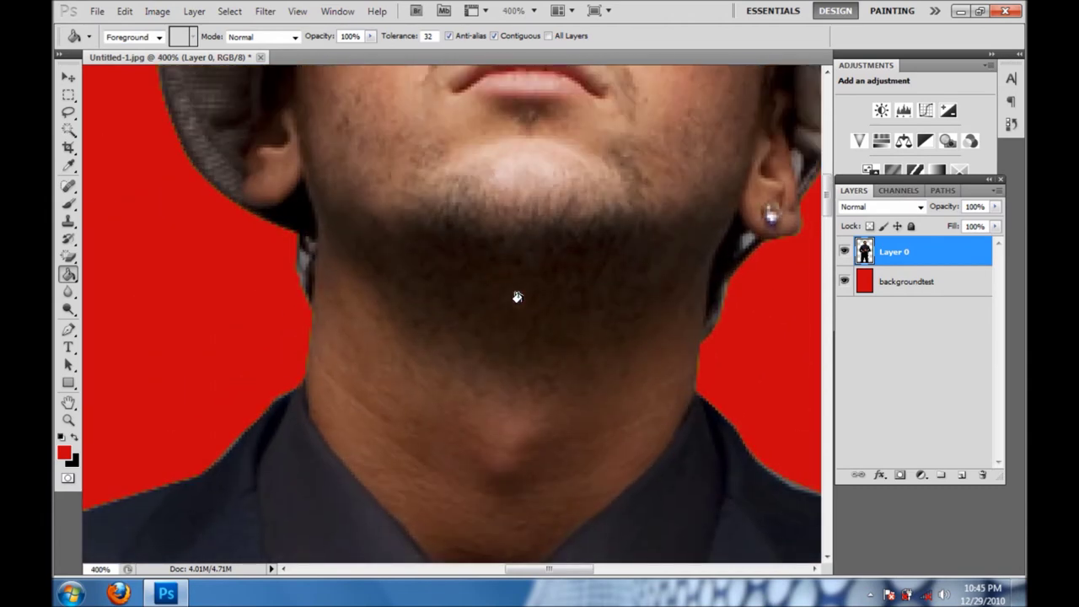
{"action": "key", "text": "ctrl+plus"}
{"action": "key", "text": "ctrl+plus"}
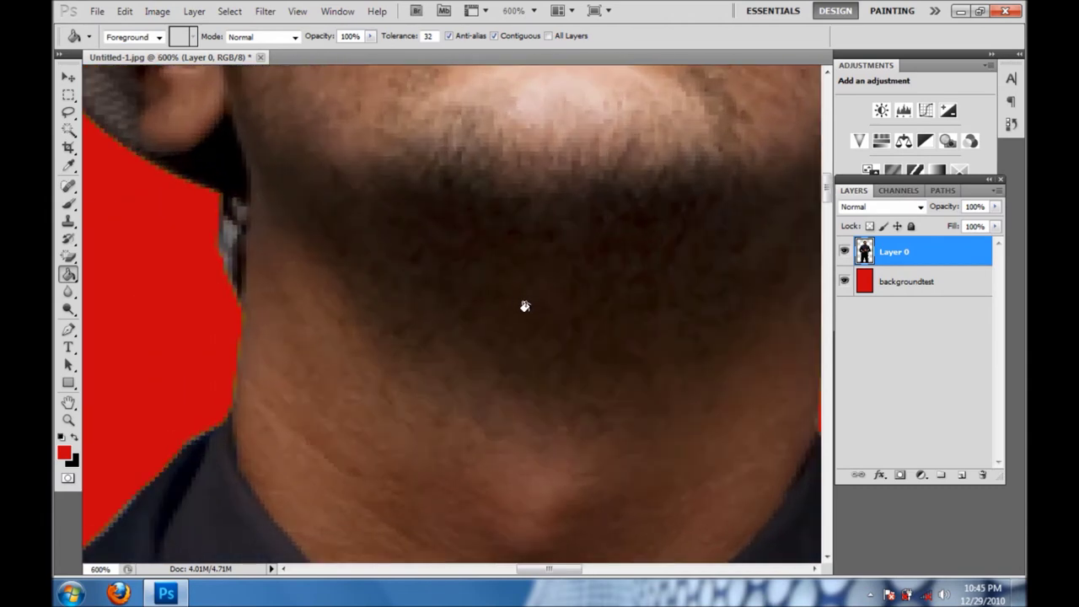
{"action": "scroll", "coordinate": [506, 422], "scroll_direction": "down", "scroll_amount": 2}
{"action": "left_click_drag", "start_coordinate": [549, 569], "coordinate": [608, 576]}
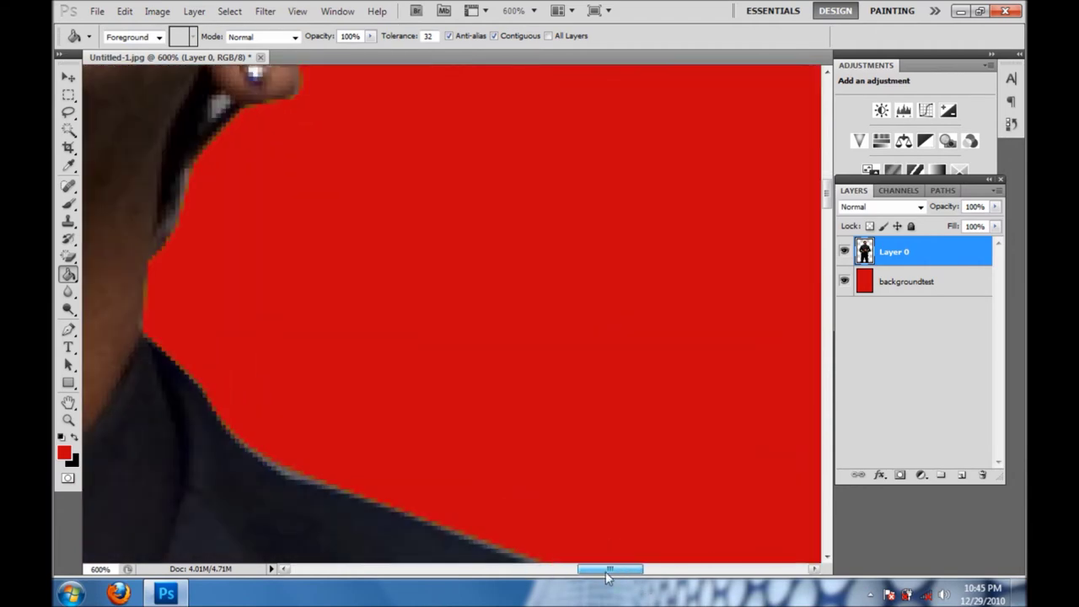
{"action": "scroll", "coordinate": [453, 424], "scroll_direction": "down", "scroll_amount": 2}
{"action": "scroll", "coordinate": [453, 425], "scroll_direction": "down", "scroll_amount": 2}
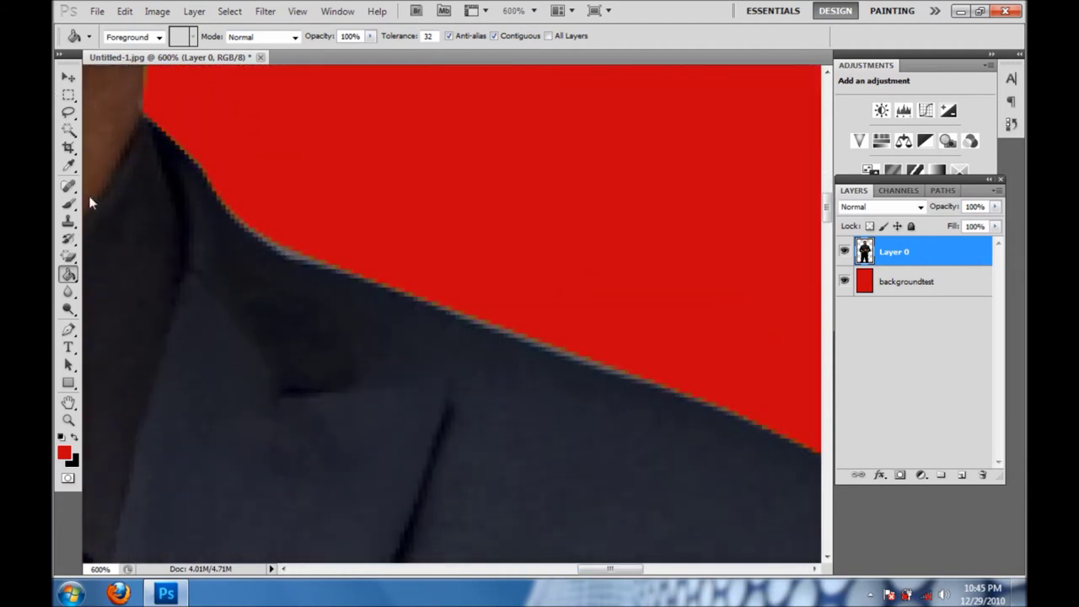
{"action": "left_click", "coordinate": [69, 257]}
{"action": "left_click", "coordinate": [127, 253]}
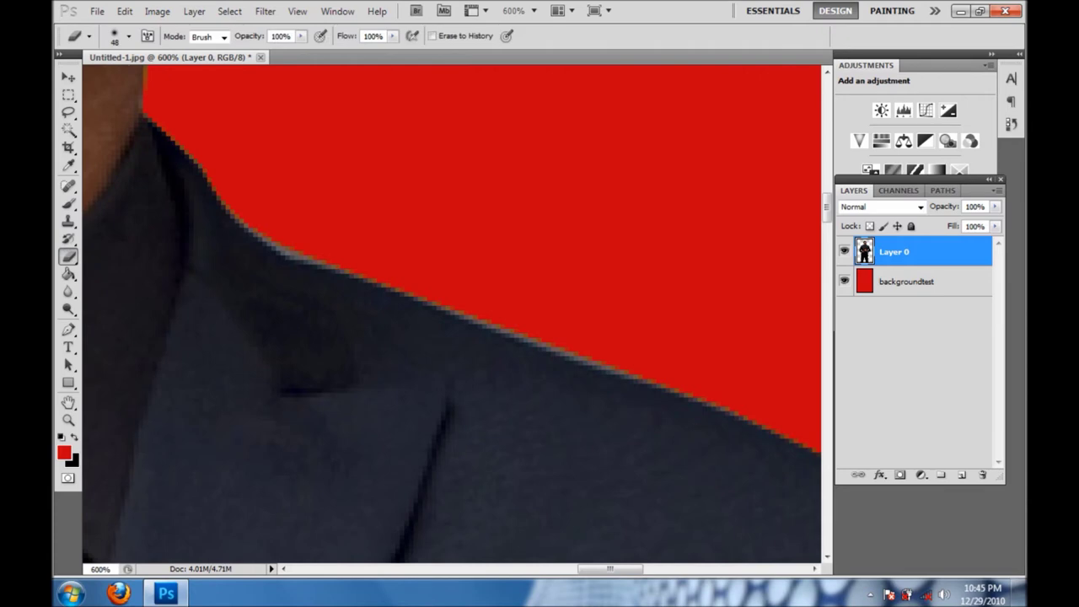
- Set the eraser brush size to 3 px
{"action": "right_click", "coordinate": [381, 202]}
{"action": "left_click_drag", "start_coordinate": [411, 230], "coordinate": [395, 235]}
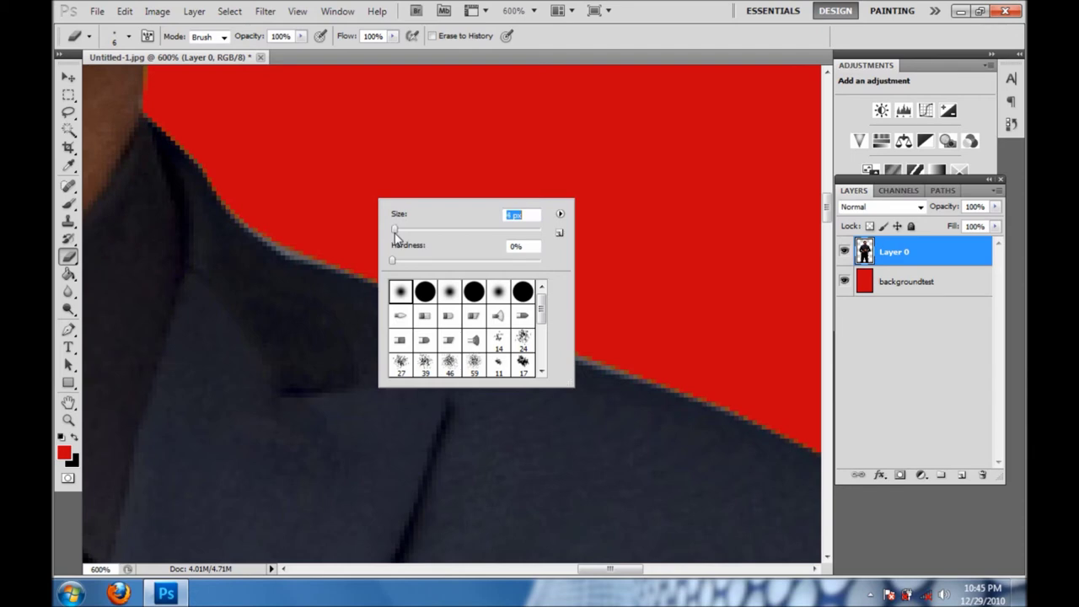
{"action": "key", "text": "Return"}
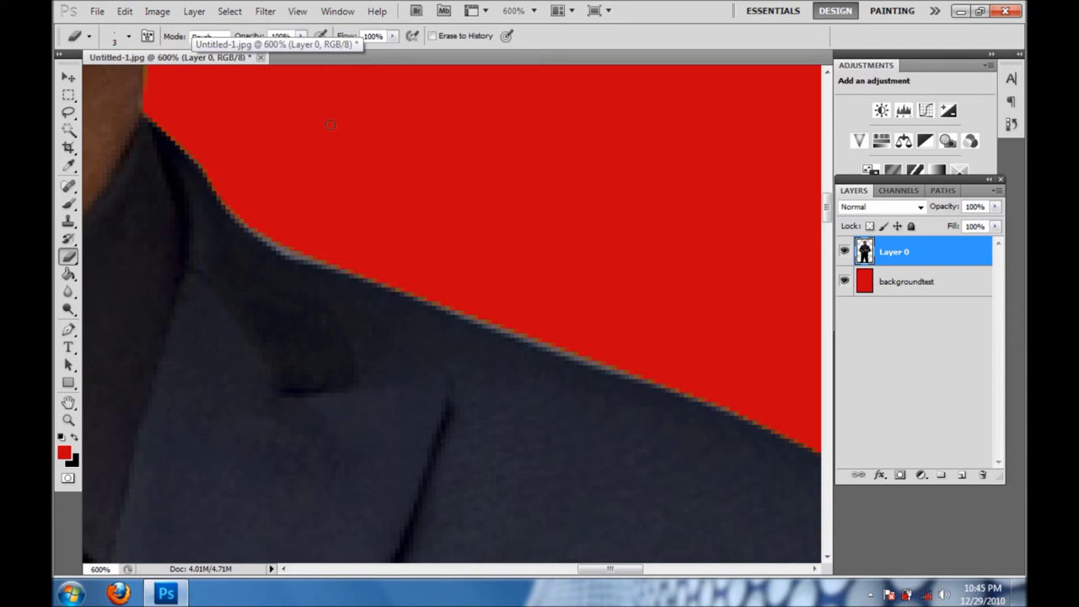
- Erase along the jacket edge, undoing the collar trial strokes and keeping the shoulder trim
{"action": "left_click", "coordinate": [279, 248]}
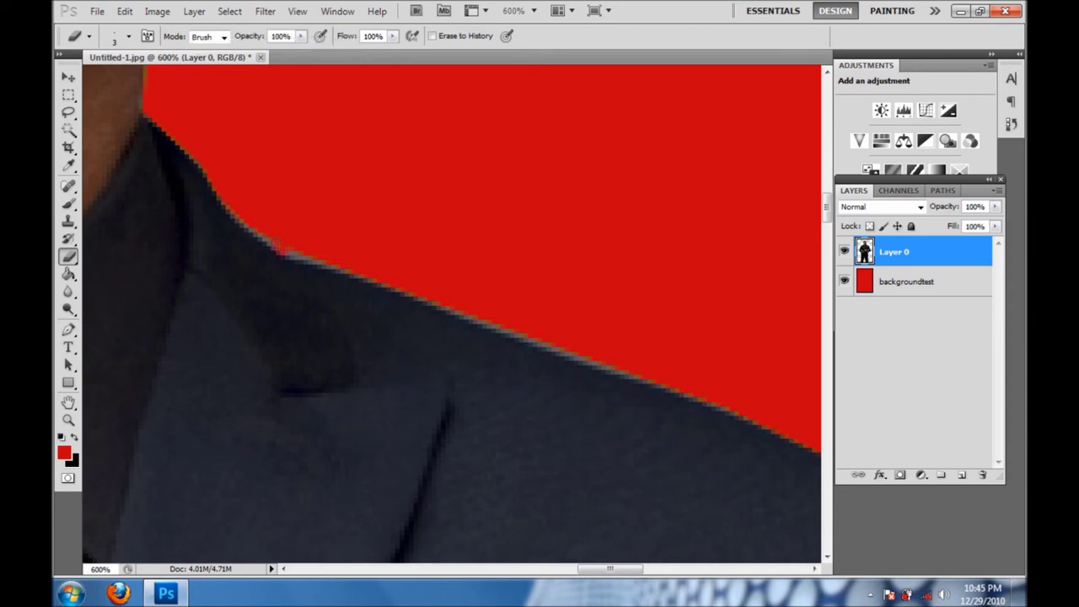
{"action": "left_click_drag", "start_coordinate": [300, 254], "coordinate": [321, 259]}
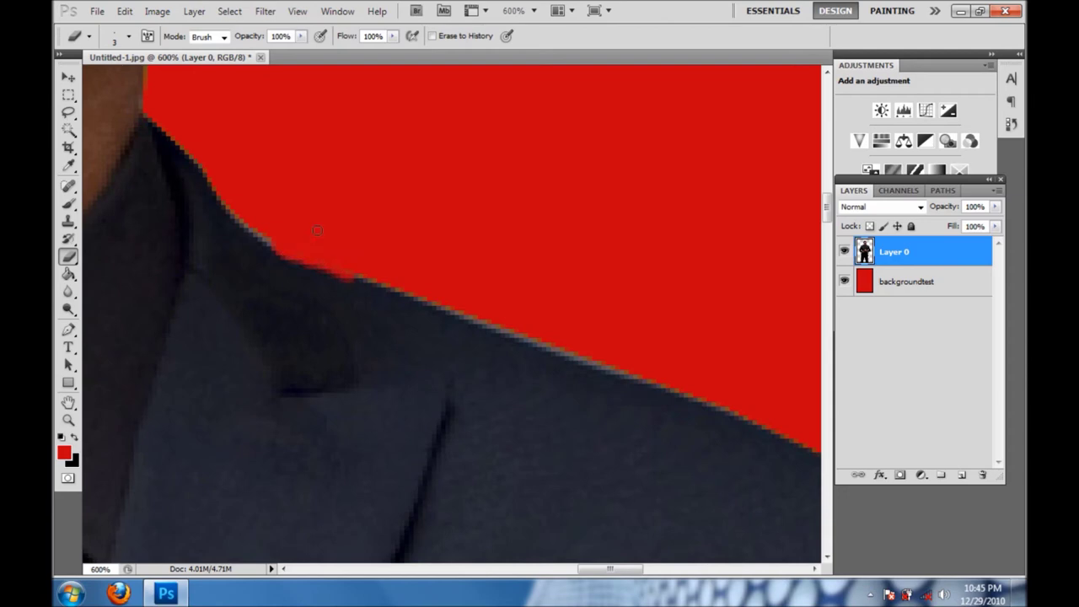
{"action": "key", "text": "ctrl+z"}
{"action": "left_click_drag", "start_coordinate": [444, 311], "coordinate": [493, 330]}
{"action": "key", "text": "ctrl+z"}
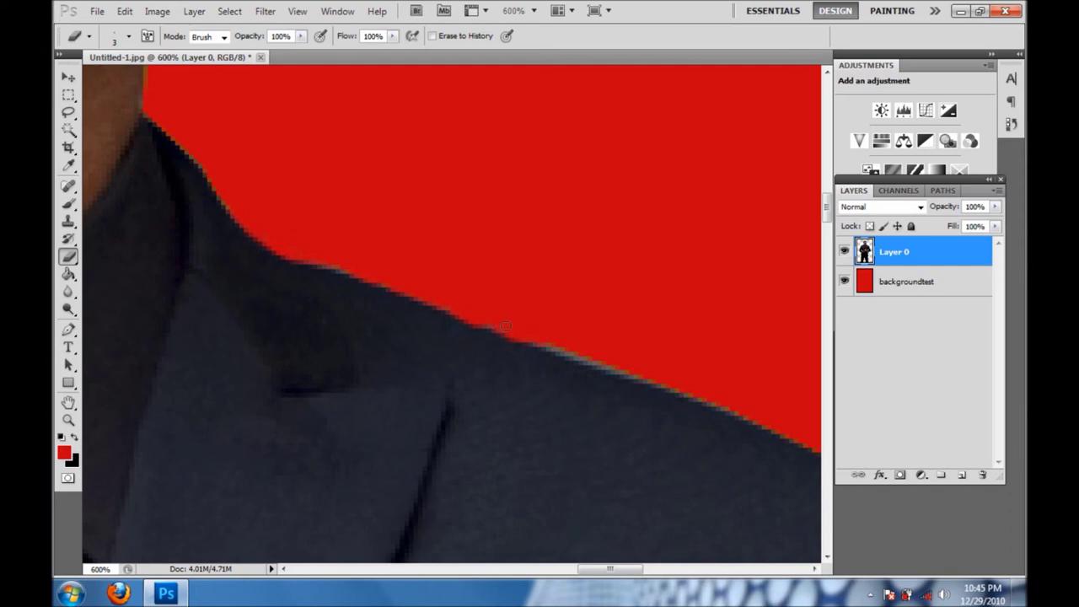
{"action": "left_click_drag", "start_coordinate": [578, 355], "coordinate": [608, 373]}
{"action": "left_click", "coordinate": [69, 310]}
- Smudge the collar edge with the Smudge Tool at 11% strength, then zoom out to 66.7%
{"action": "right_click", "coordinate": [68, 311]}
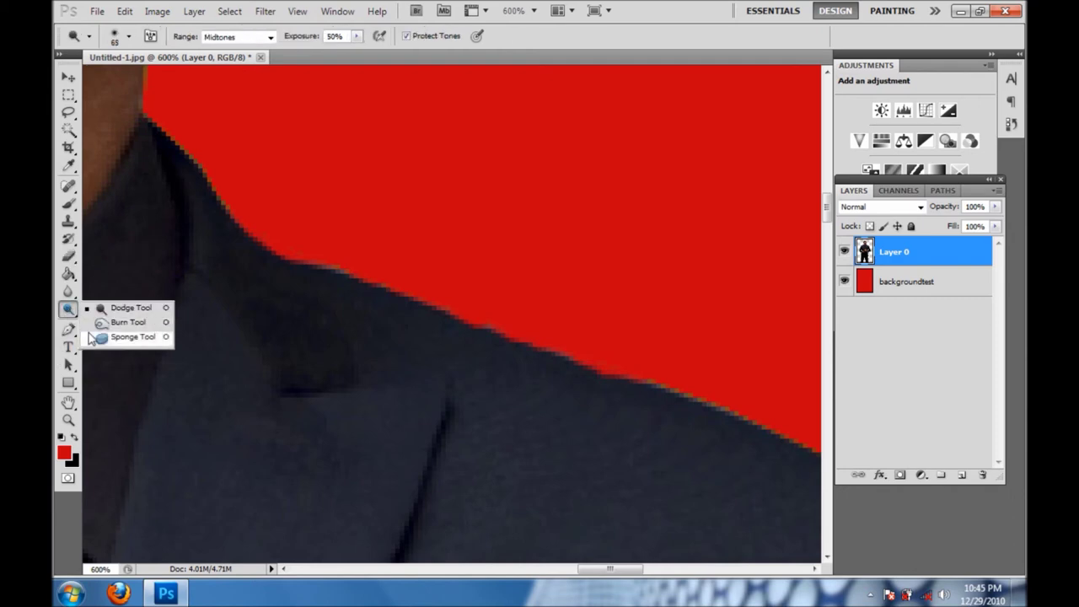
{"action": "left_click", "coordinate": [69, 292]}
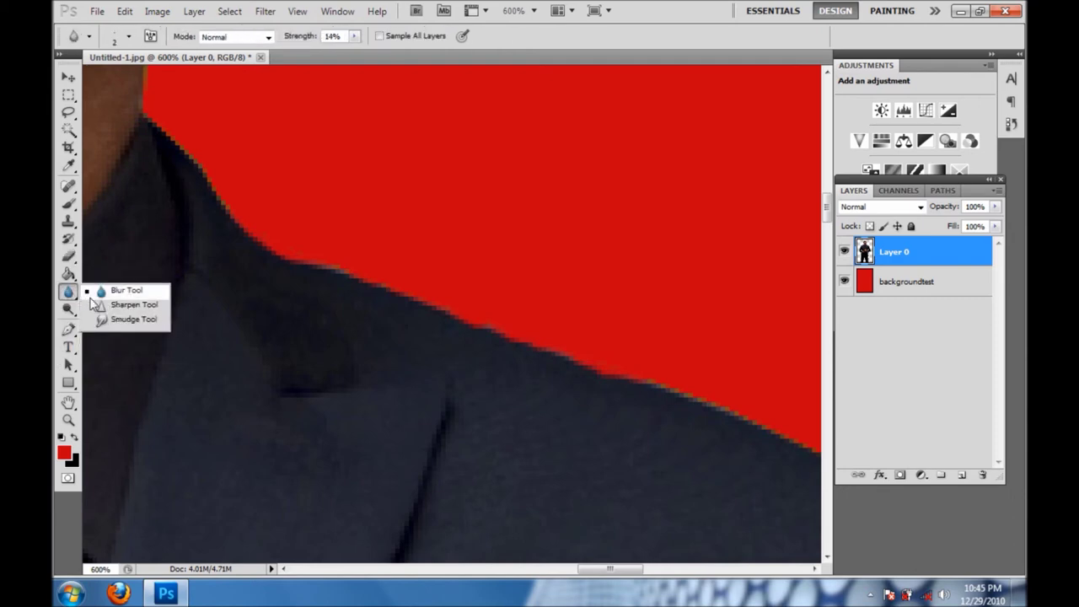
{"action": "left_click", "coordinate": [118, 317]}
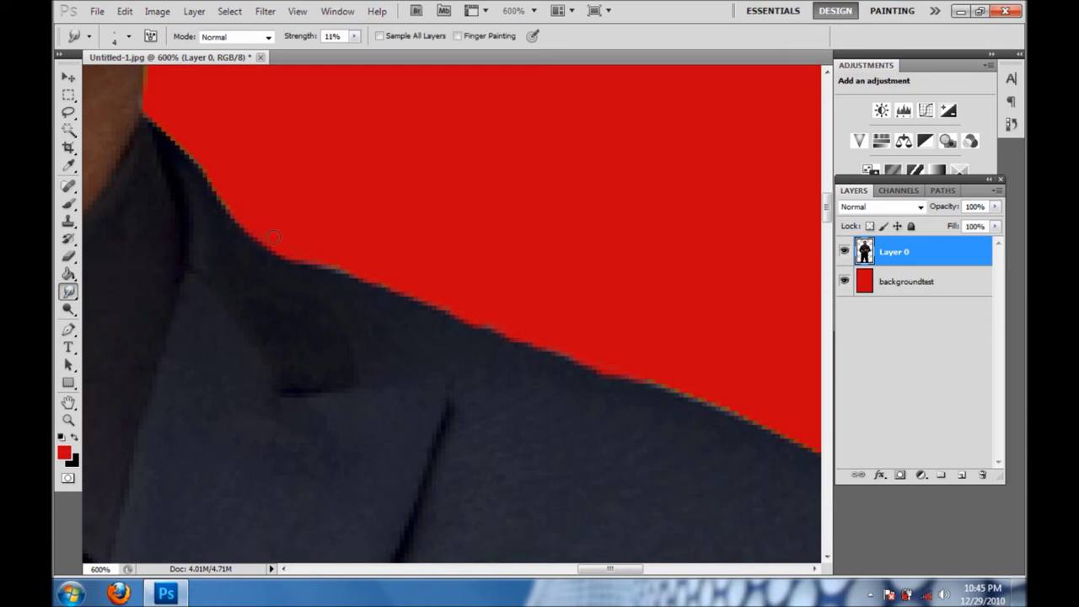
{"action": "left_click_drag", "start_coordinate": [306, 257], "coordinate": [379, 289]}
{"action": "key", "text": "ctrl+minus"}
{"action": "key", "text": "ctrl+minus"}
{"action": "key", "text": "ctrl+minus"}
{"action": "key", "text": "ctrl+minus"}
{"action": "key", "text": "ctrl+minus"}
{"action": "key", "text": "ctrl+minus"}
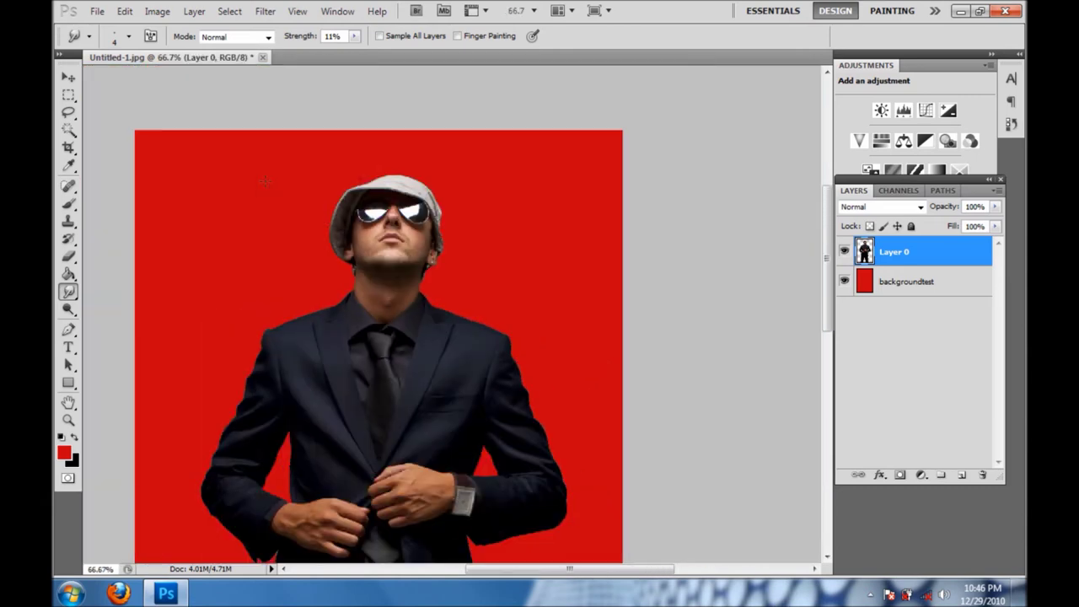
- Return to 100% view with the Move Tool active and hide the red backgroundtest layer
{"action": "key", "text": "ctrl+plus"}
{"action": "key", "text": "ctrl+plus"}
{"action": "key", "text": "ctrl+minus"}
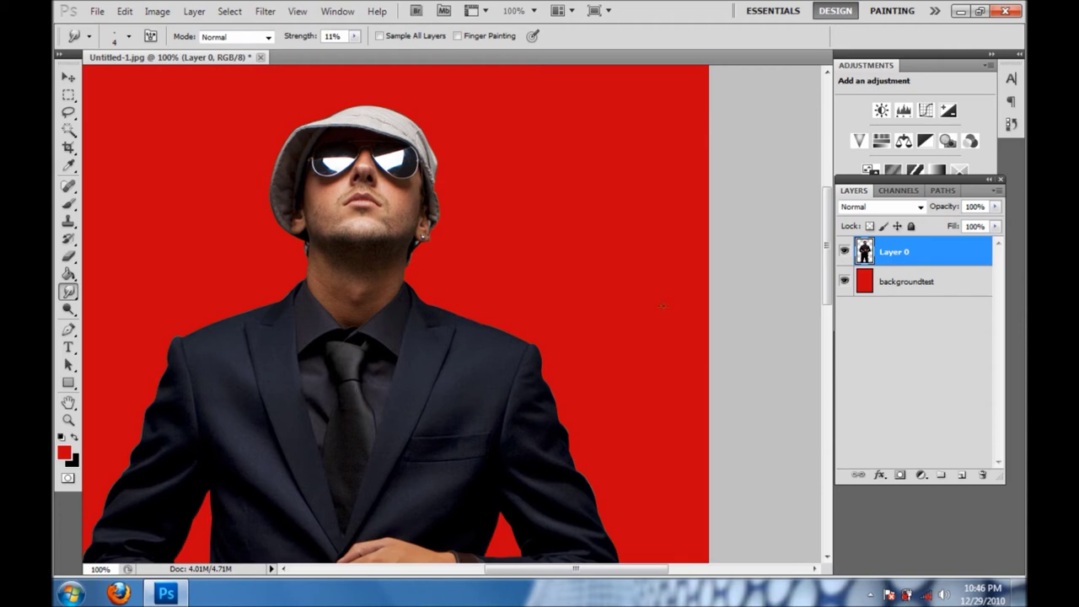
{"action": "left_click", "coordinate": [68, 78]}
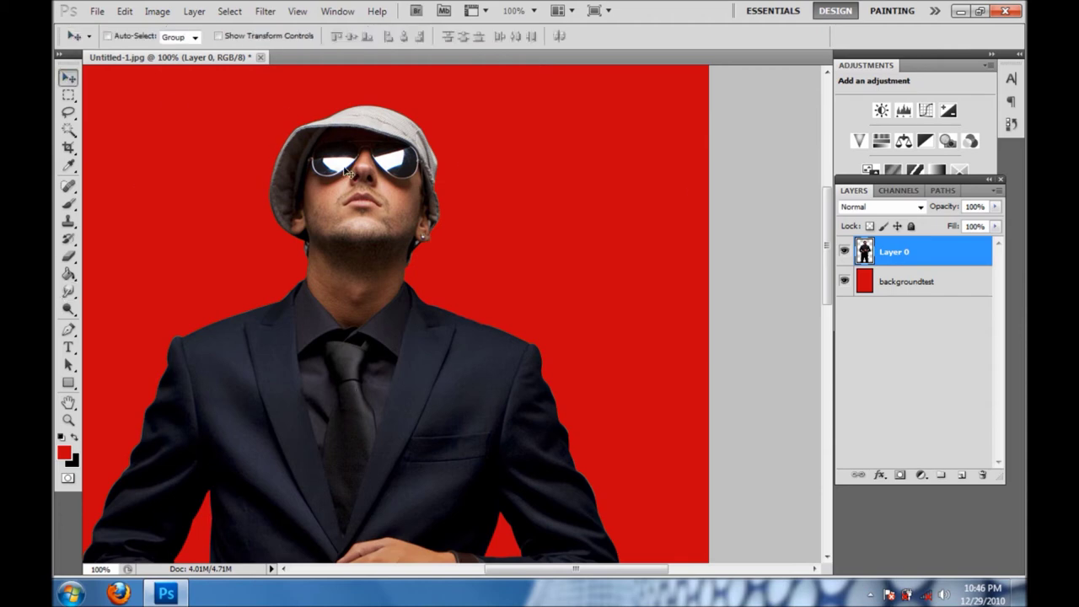
{"action": "scroll", "coordinate": [759, 209], "scroll_direction": "down", "scroll_amount": 2}
{"action": "scroll", "coordinate": [759, 209], "scroll_direction": "down", "scroll_amount": 3}
{"action": "scroll", "coordinate": [759, 209], "scroll_direction": "down", "scroll_amount": 3}
{"action": "scroll", "coordinate": [760, 209], "scroll_direction": "down", "scroll_amount": 1}
{"action": "scroll", "coordinate": [761, 209], "scroll_direction": "down", "scroll_amount": 1}
{"action": "scroll", "coordinate": [761, 209], "scroll_direction": "up", "scroll_amount": 3}
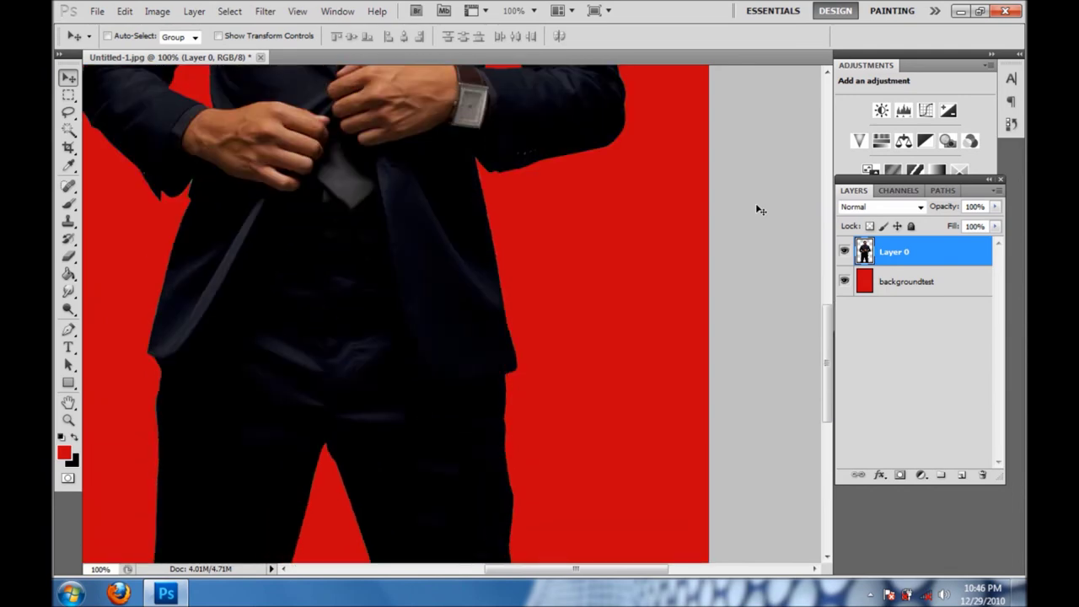
{"action": "scroll", "coordinate": [761, 209], "scroll_direction": "up", "scroll_amount": 3}
{"action": "scroll", "coordinate": [761, 210], "scroll_direction": "up", "scroll_amount": 3}
{"action": "scroll", "coordinate": [761, 210], "scroll_direction": "up", "scroll_amount": 3}
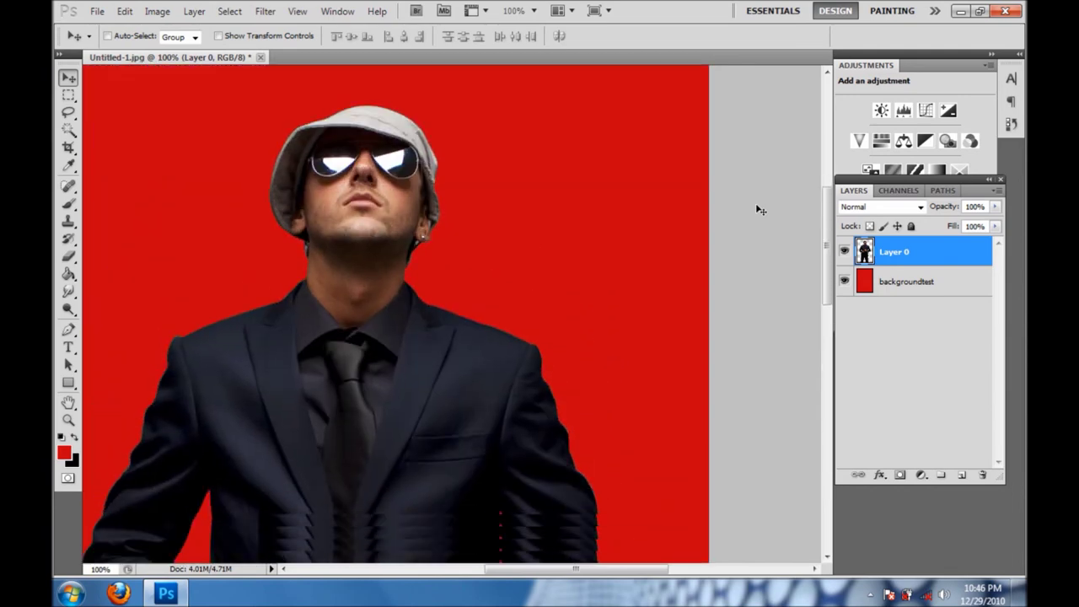
{"action": "scroll", "coordinate": [760, 209], "scroll_direction": "down", "scroll_amount": 2}
{"action": "scroll", "coordinate": [760, 210], "scroll_direction": "down", "scroll_amount": 2}
{"action": "scroll", "coordinate": [761, 209], "scroll_direction": "down", "scroll_amount": 3}
{"action": "scroll", "coordinate": [761, 209], "scroll_direction": "up", "scroll_amount": 3}
{"action": "scroll", "coordinate": [760, 209], "scroll_direction": "up", "scroll_amount": 2}
{"action": "left_click", "coordinate": [847, 282]}
{"action": "right_click", "coordinate": [892, 283]}
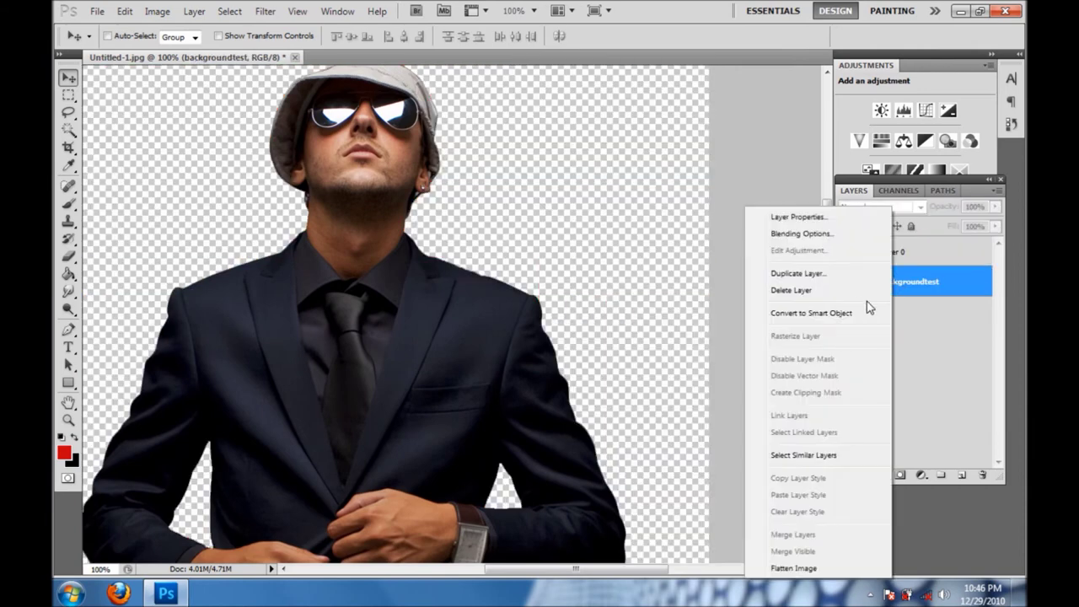
- Delete the backgroundtest layer and open the city skyline photo x.jpg
{"action": "left_click", "coordinate": [853, 289]}
{"action": "left_click", "coordinate": [97, 11]}
{"action": "left_click", "coordinate": [120, 41]}
{"action": "scroll", "coordinate": [655, 189], "scroll_direction": "down", "scroll_amount": 3}
{"action": "scroll", "coordinate": [656, 192], "scroll_direction": "down", "scroll_amount": 3}
{"action": "double_click", "coordinate": [500, 322]}
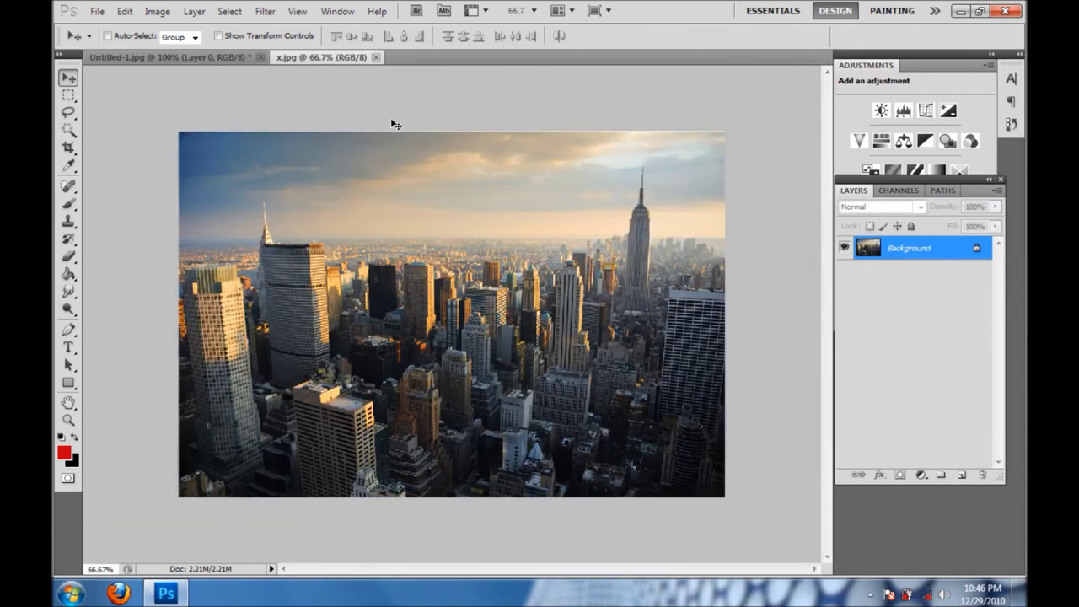
- Move the man's layer from Untitled-1 into x.jpg as Layer 1, and close Untitled-1 unsaved
{"action": "key", "text": "ctrl+plus"}
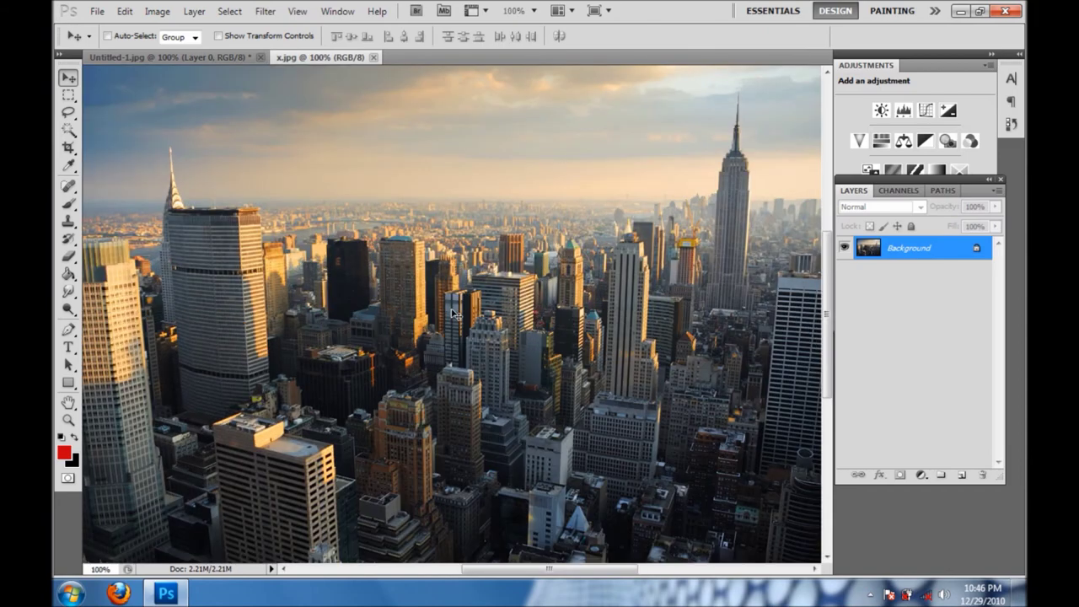
{"action": "scroll", "coordinate": [449, 333], "scroll_direction": "up", "scroll_amount": 2}
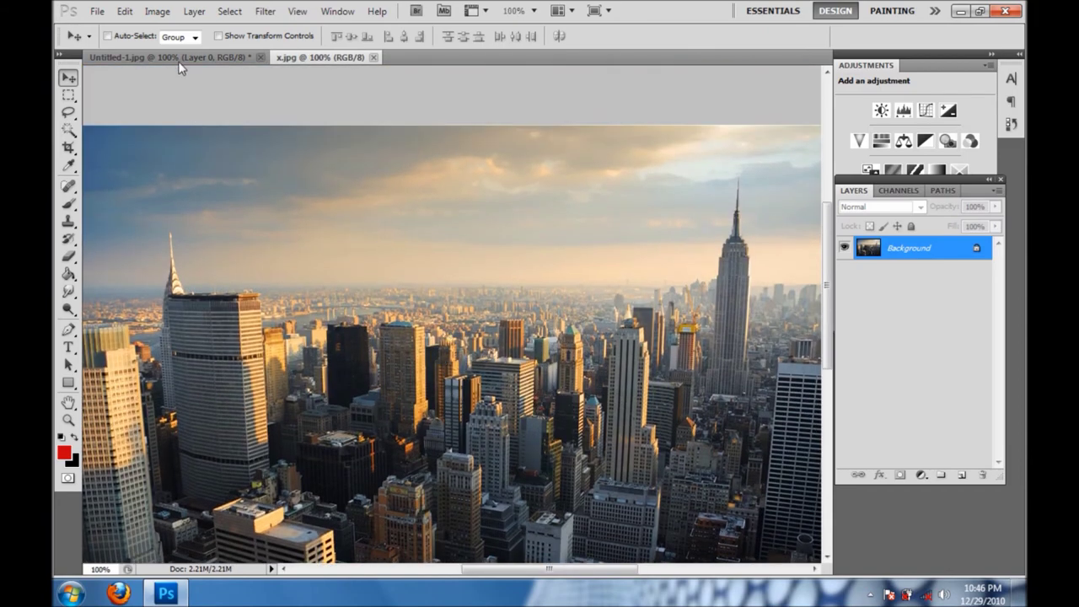
{"action": "left_click", "coordinate": [179, 59]}
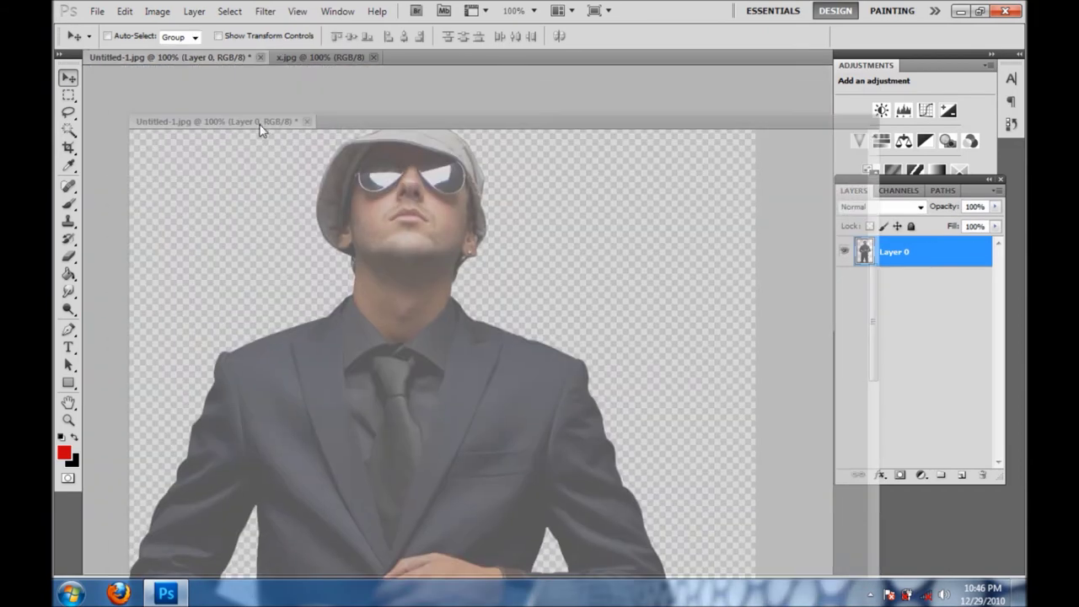
{"action": "left_click_drag", "start_coordinate": [214, 67], "coordinate": [253, 105]}
{"action": "left_click_drag", "start_coordinate": [320, 278], "coordinate": [559, 239]}
{"action": "left_click", "coordinate": [362, 104]}
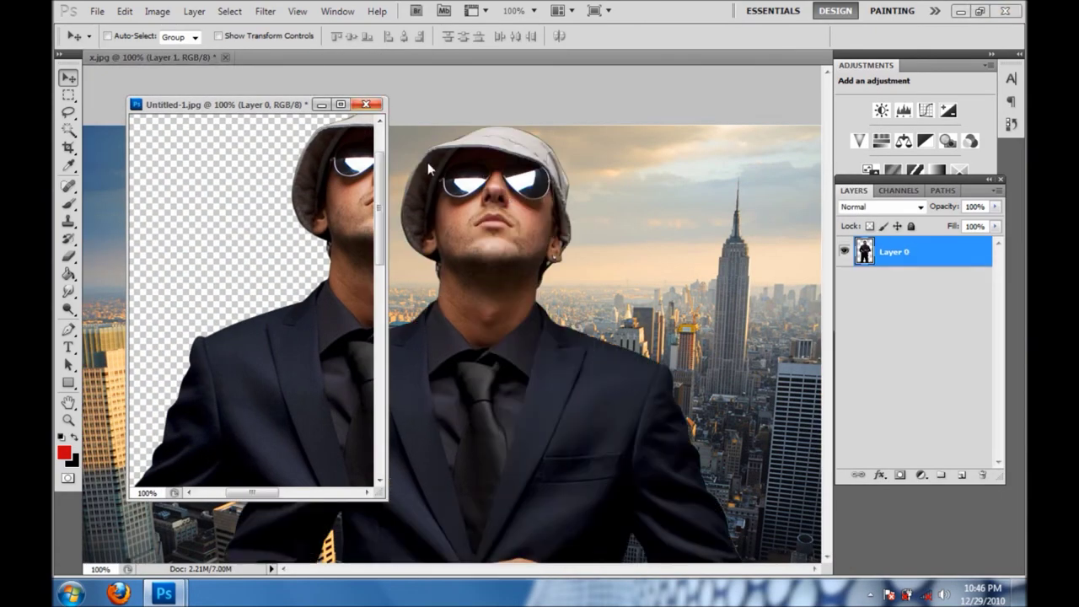
{"action": "left_click", "coordinate": [541, 231]}
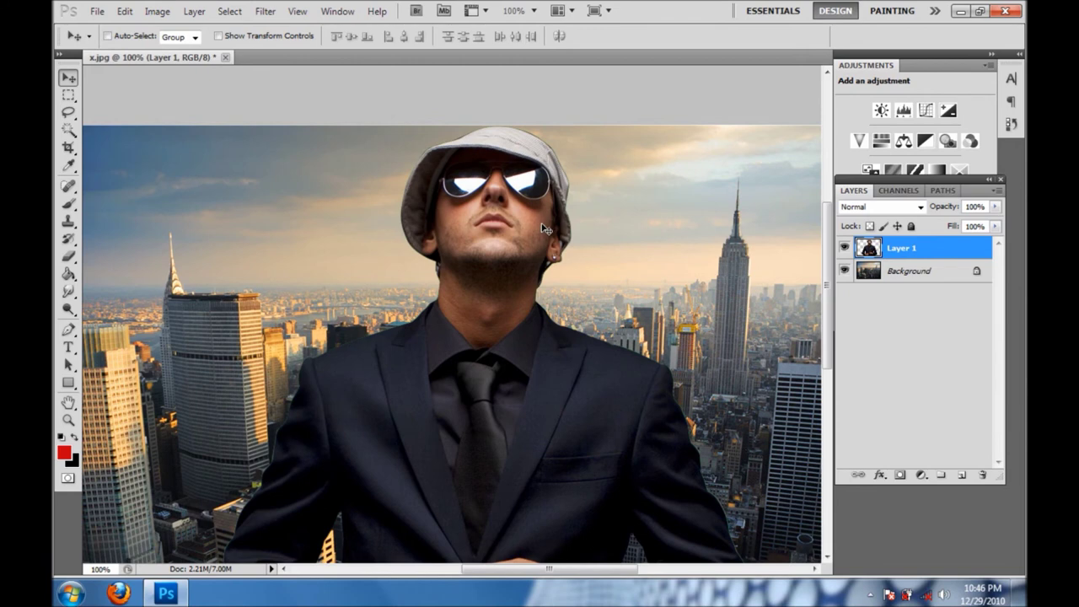
{"action": "key", "text": "ctrl+minus"}
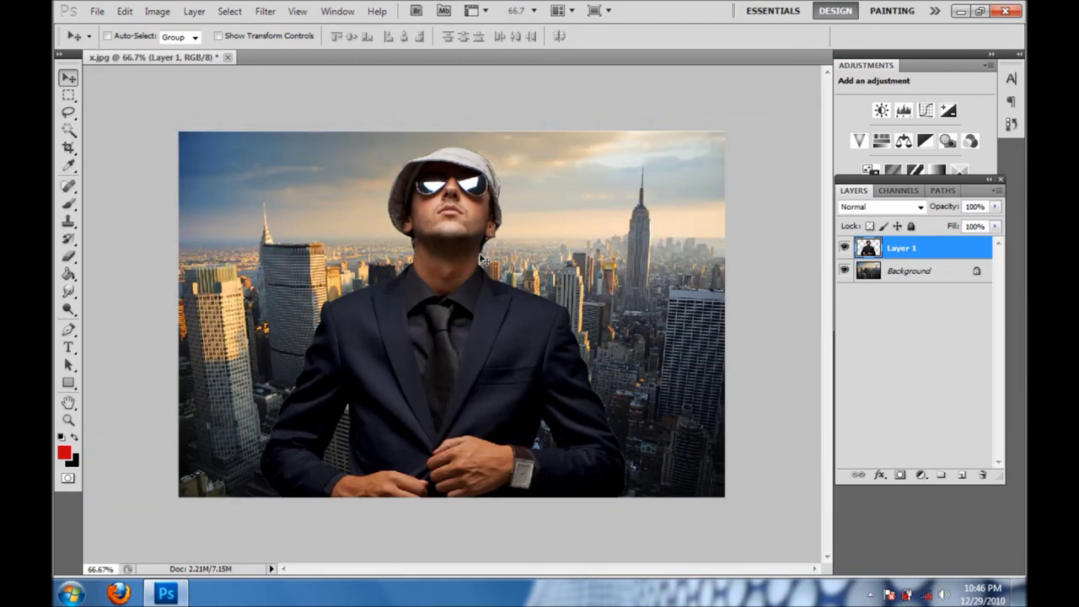
{"action": "key", "text": "ctrl+minus"}
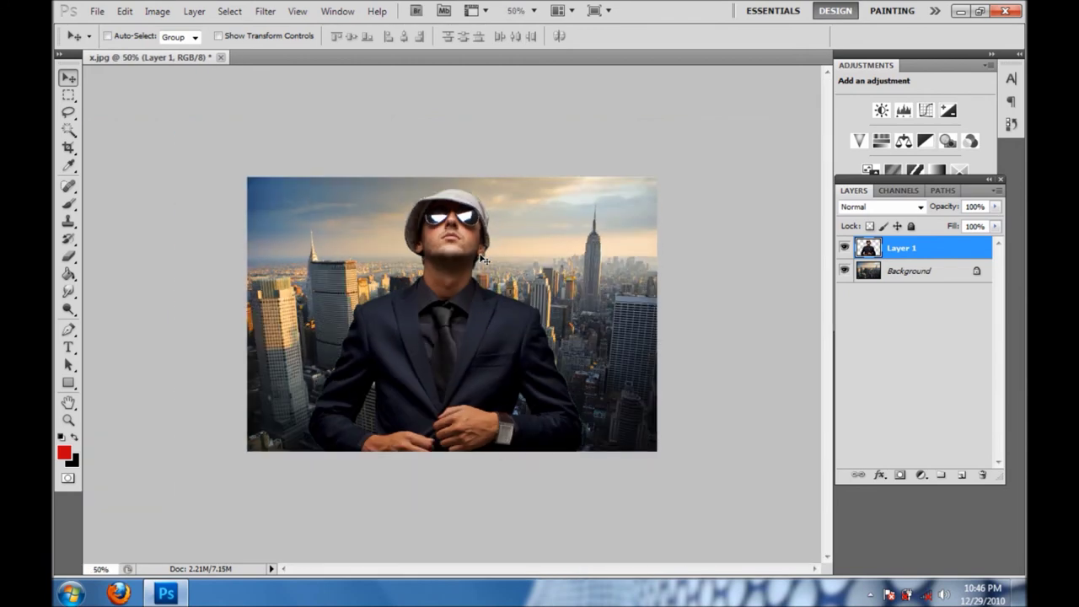
{"action": "left_click", "coordinate": [124, 11]}
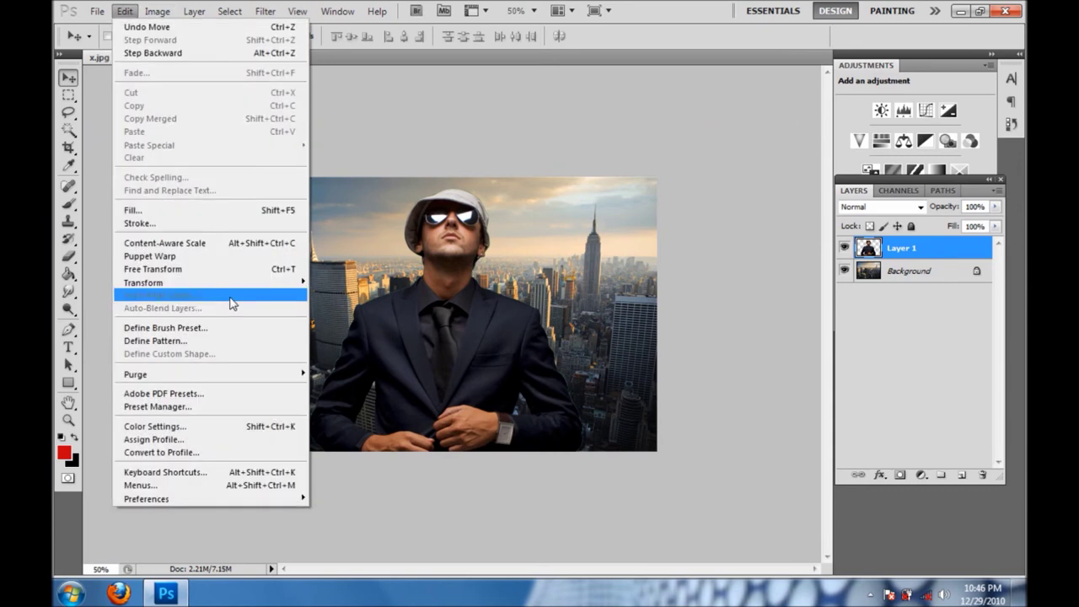
- Free-transform the man on Layer 1 down to about 74%, reposition him centrally, and apply
{"action": "left_click", "coordinate": [358, 299]}
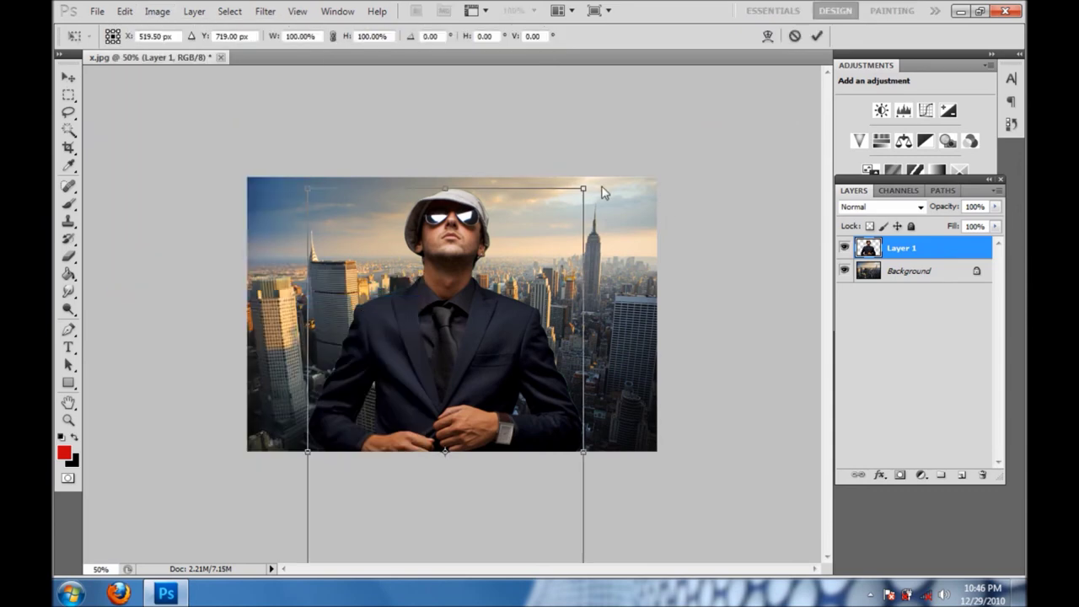
{"action": "left_click_drag", "start_coordinate": [589, 182], "coordinate": [542, 270]}
{"action": "left_click_drag", "start_coordinate": [408, 427], "coordinate": [443, 366]}
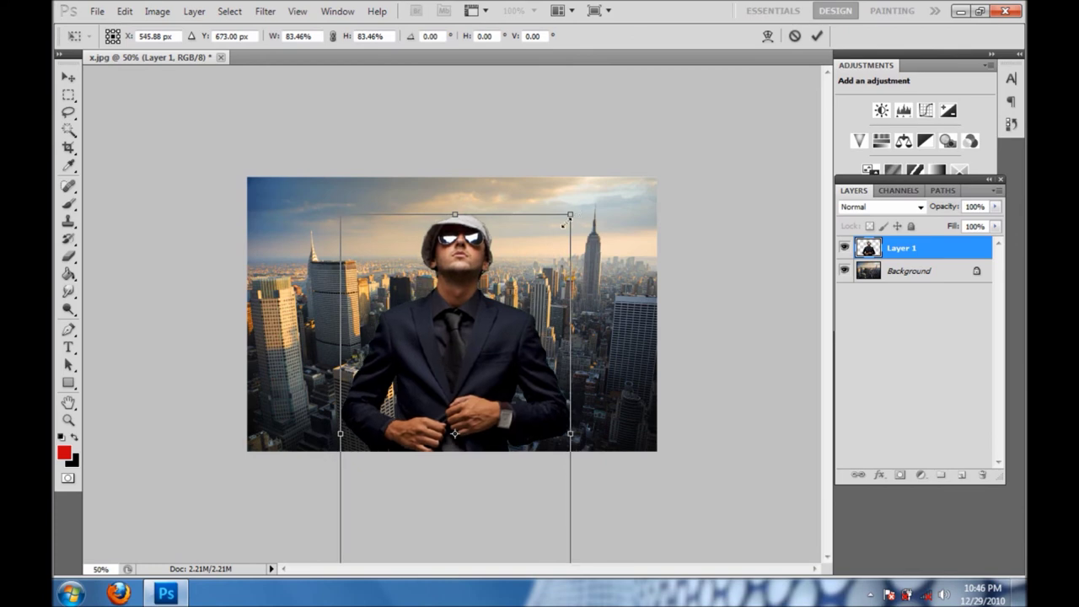
{"action": "left_click_drag", "start_coordinate": [570, 215], "coordinate": [545, 240]}
{"action": "mouse_move", "coordinate": [469, 387]}
{"action": "left_mouse_down"}
{"action": "mouse_move", "coordinate": [479, 368]}
{"action": "mouse_move", "coordinate": [476, 377]}
{"action": "left_mouse_up"}
{"action": "left_click", "coordinate": [68, 76]}
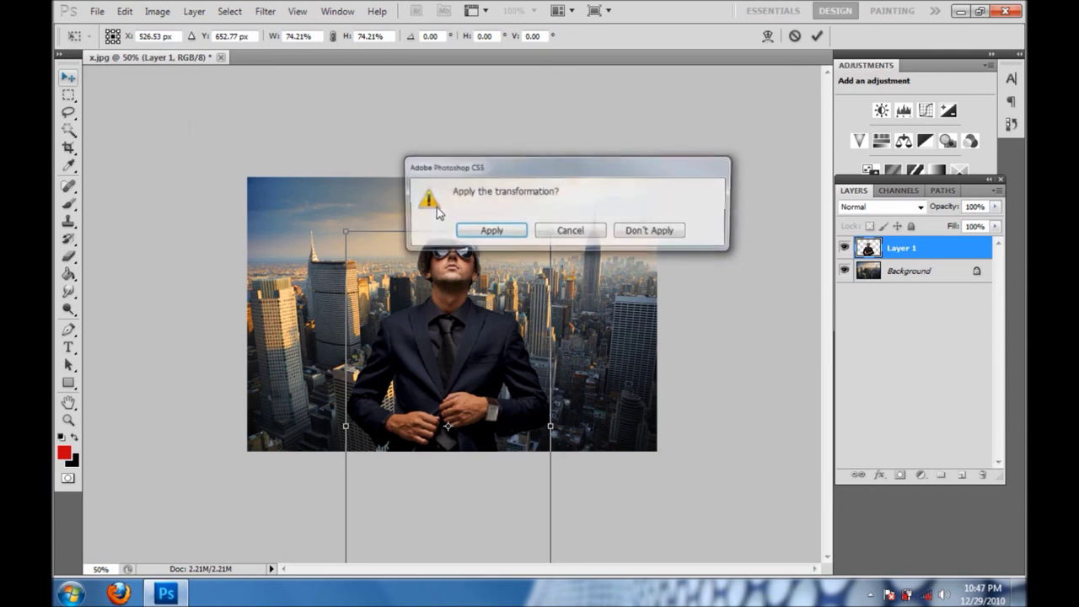
{"action": "left_click", "coordinate": [491, 230]}
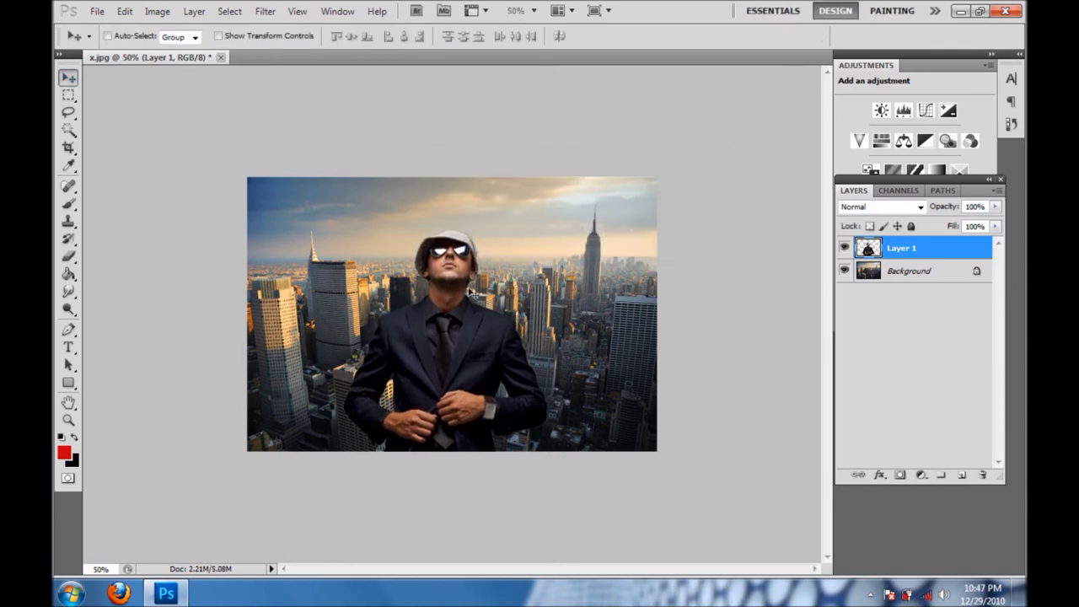
{"action": "key", "text": "ctrl+plus"}
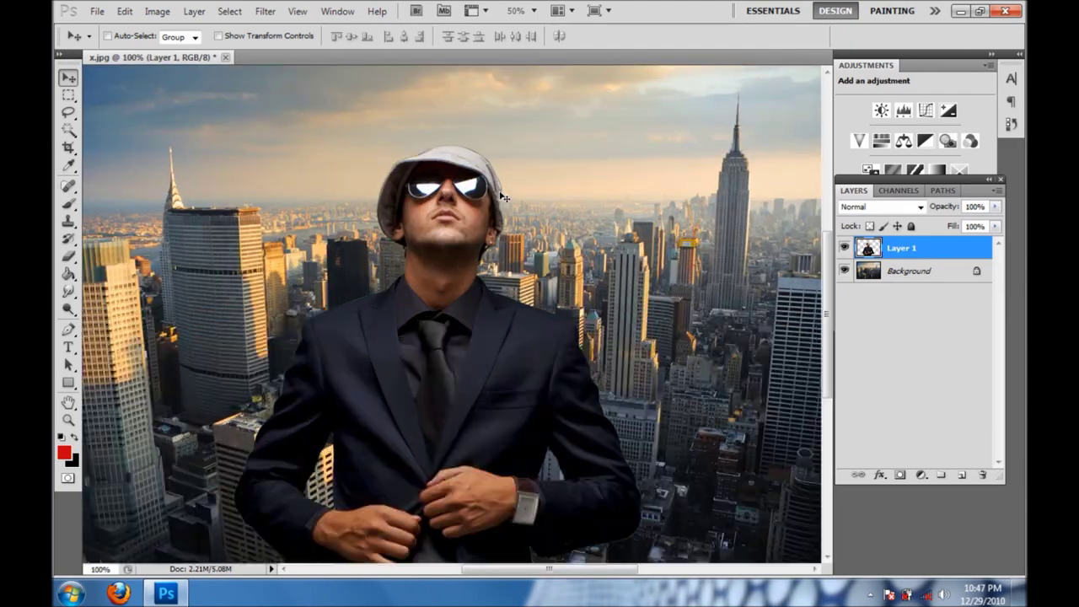
{"action": "key", "text": "ctrl+plus"}
{"action": "key", "text": "ctrl+minus"}
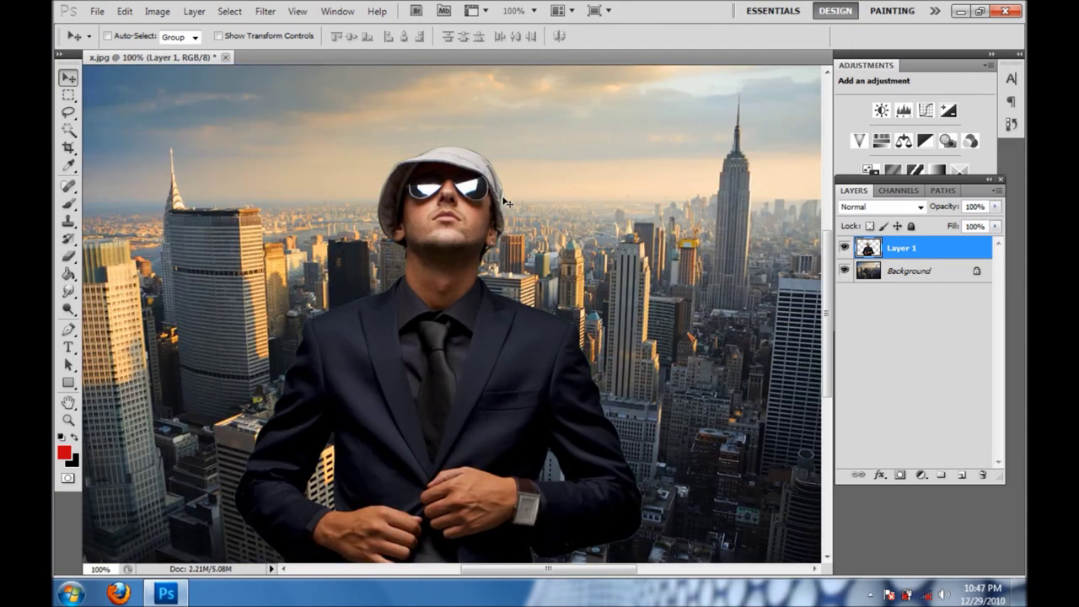
{"action": "scroll", "coordinate": [506, 203], "scroll_direction": "up", "scroll_amount": 2}
{"action": "scroll", "coordinate": [506, 371], "scroll_direction": "down", "scroll_amount": 4}
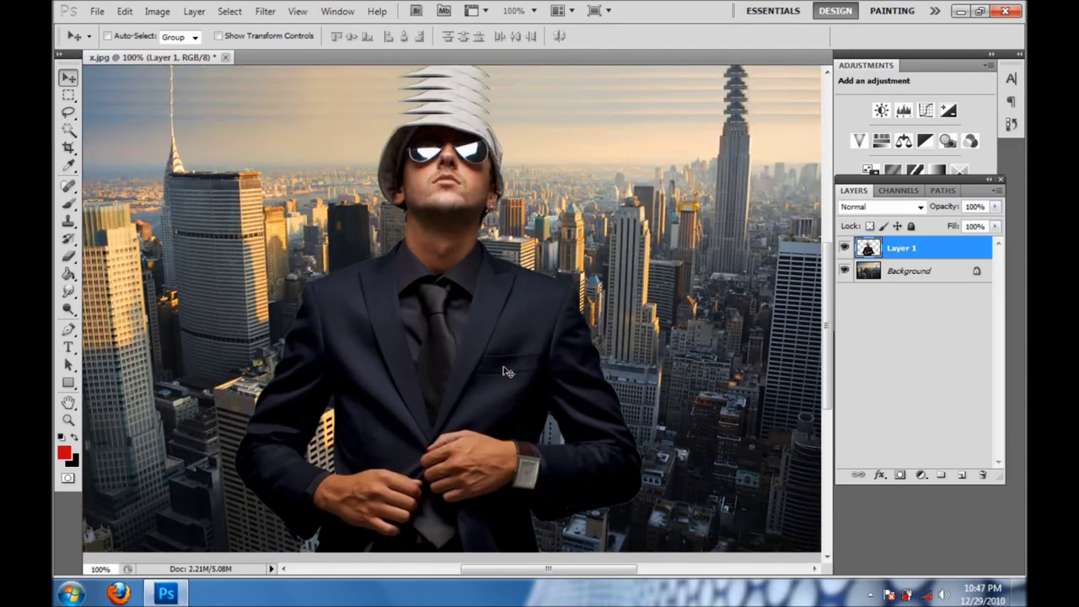
- On Layer 1, shift the Color Balance midtones along the cyan–red slider
{"action": "scroll", "coordinate": [506, 371], "scroll_direction": "up", "scroll_amount": 4}
{"action": "scroll", "coordinate": [506, 371], "scroll_direction": "down", "scroll_amount": 2}
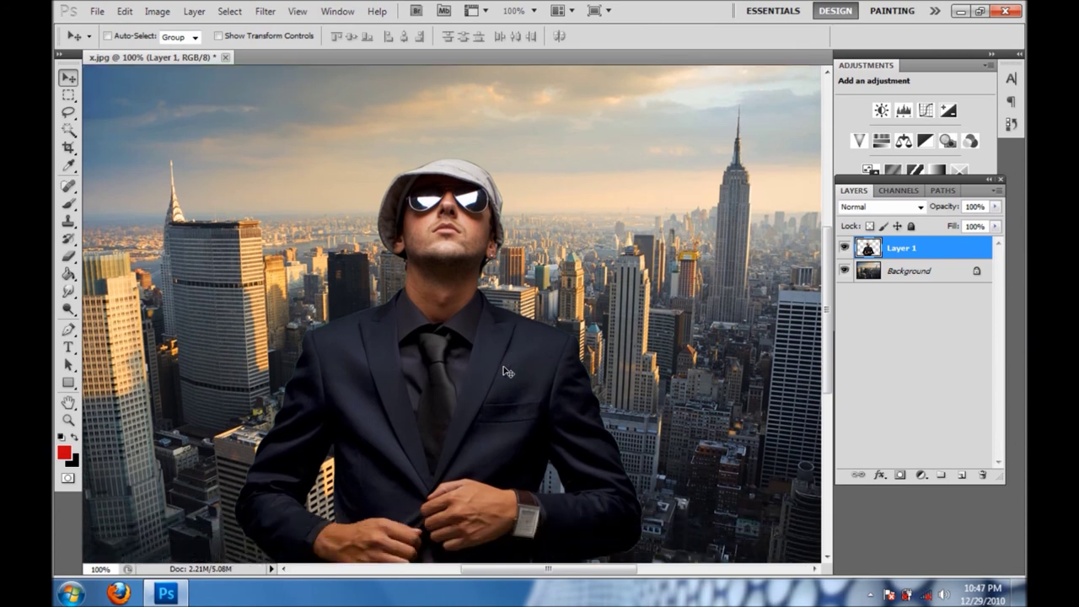
{"action": "left_click", "coordinate": [869, 273]}
{"action": "left_click", "coordinate": [867, 251]}
{"action": "left_click", "coordinate": [161, 11]}
{"action": "mouse_move", "coordinate": [177, 47]}
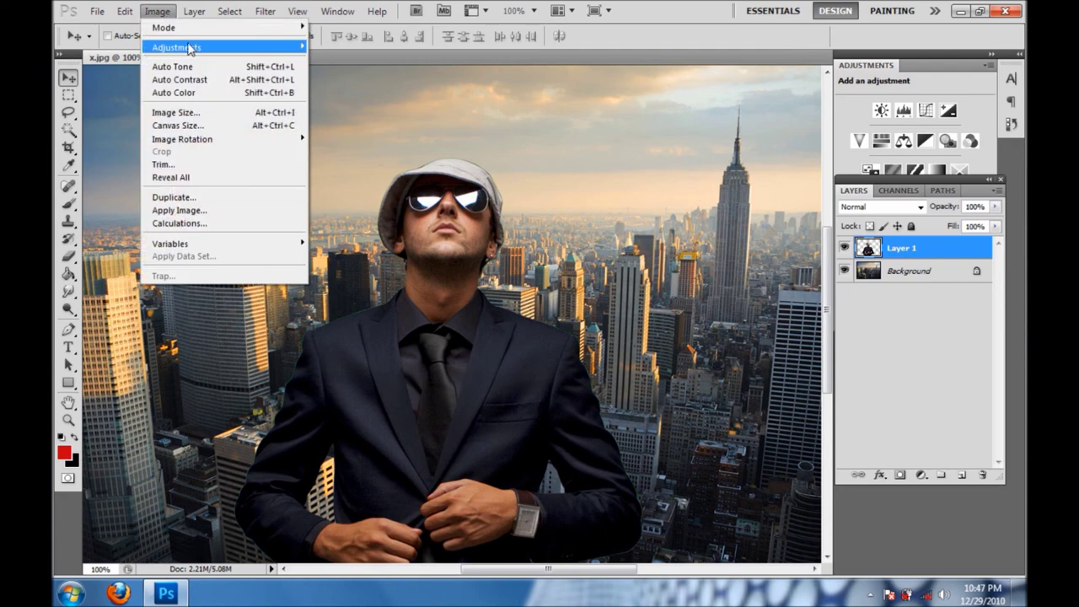
{"action": "left_click", "coordinate": [388, 132]}
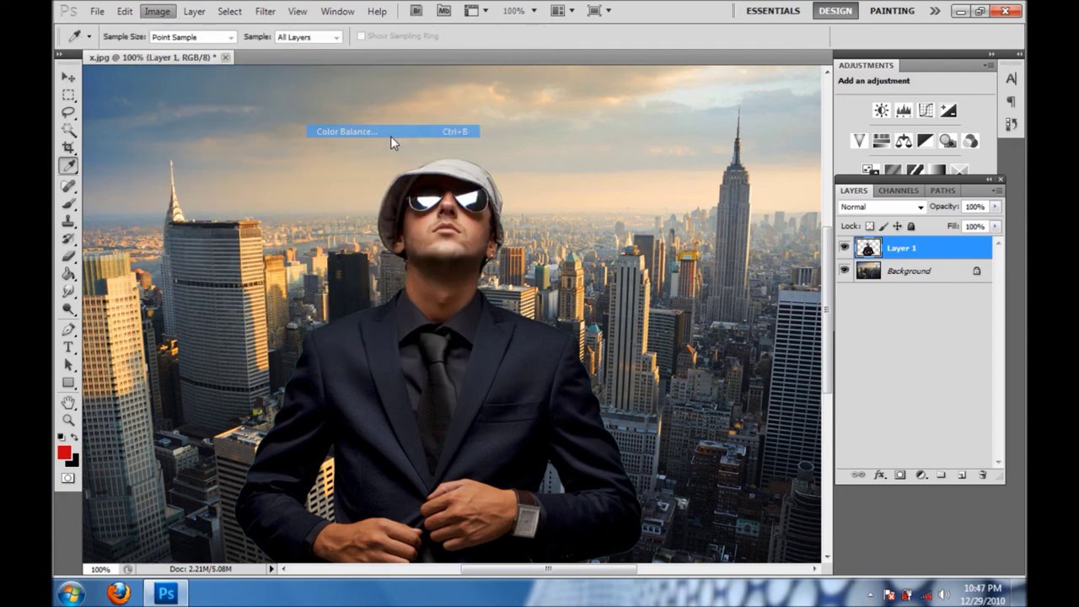
{"action": "left_click_drag", "start_coordinate": [671, 135], "coordinate": [949, 81]}
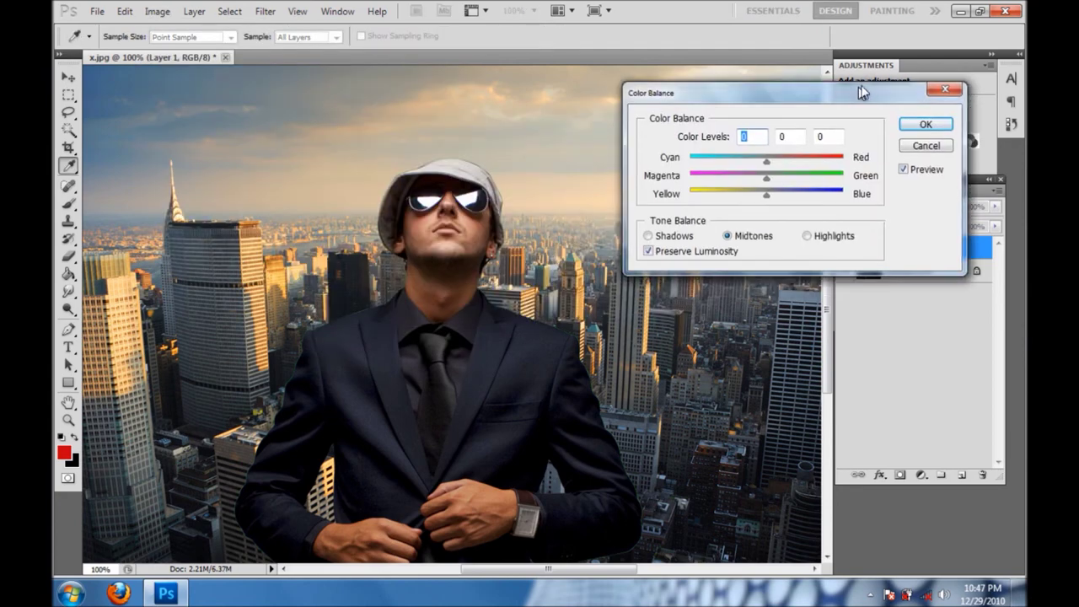
{"action": "mouse_move", "coordinate": [790, 148]}
{"action": "left_mouse_down"}
{"action": "mouse_move", "coordinate": [817, 148]}
{"action": "mouse_move", "coordinate": [767, 154]}
{"action": "mouse_move", "coordinate": [808, 166]}
{"action": "mouse_move", "coordinate": [803, 182]}
{"action": "mouse_move", "coordinate": [824, 182]}
{"action": "mouse_move", "coordinate": [808, 183]}
{"action": "left_mouse_up"}
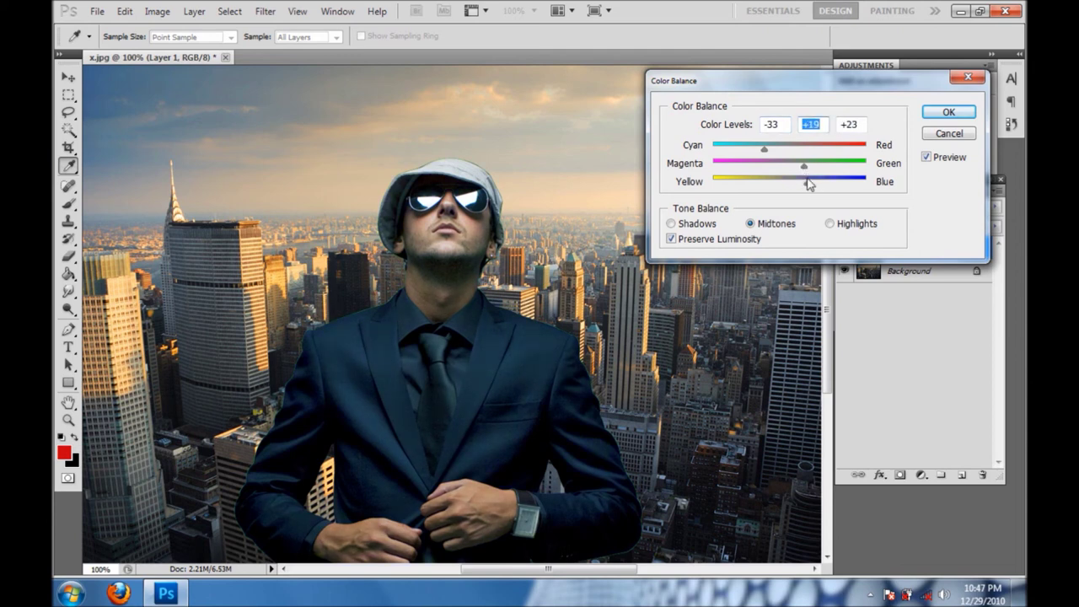
- Adjust the highlights' cyan–red balance, set shadows to +9, +3, +4, and apply
{"action": "left_click", "coordinate": [830, 224]}
{"action": "mouse_move", "coordinate": [790, 149]}
{"action": "left_mouse_down"}
{"action": "mouse_move", "coordinate": [808, 152]}
{"action": "mouse_move", "coordinate": [778, 173]}
{"action": "mouse_move", "coordinate": [801, 169]}
{"action": "mouse_move", "coordinate": [788, 189]}
{"action": "left_mouse_up"}
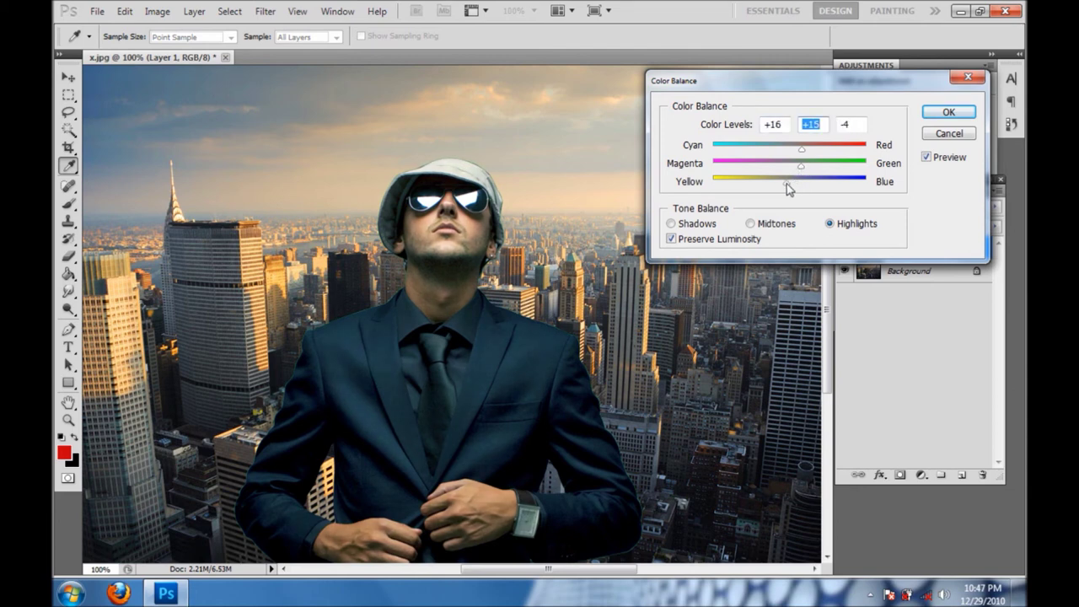
{"action": "key", "text": "alt+s"}
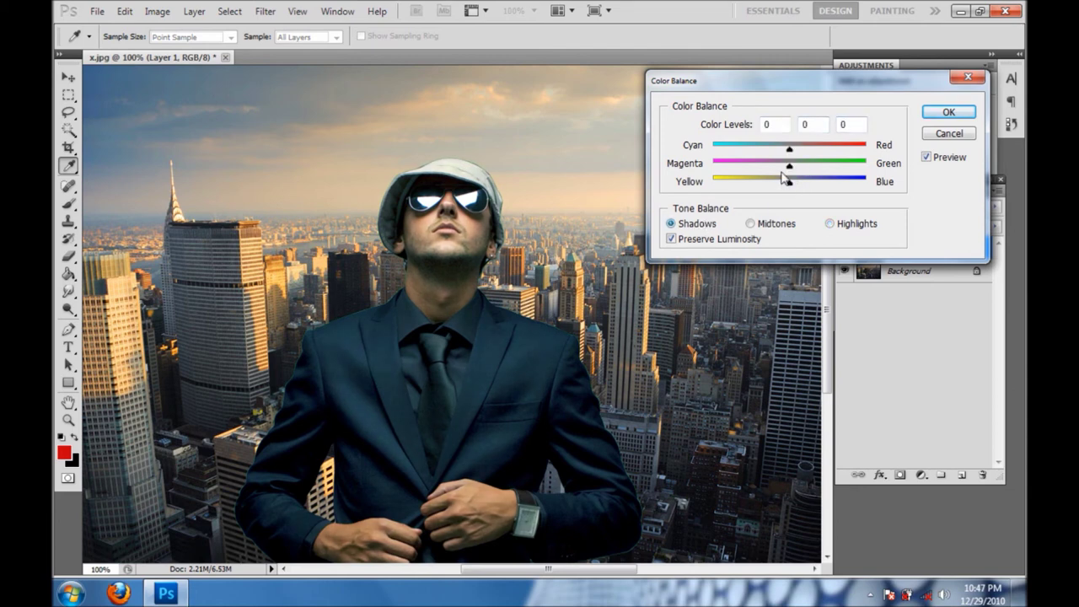
{"action": "mouse_move", "coordinate": [788, 186]}
{"action": "left_mouse_down"}
{"action": "mouse_move", "coordinate": [802, 183]}
{"action": "mouse_move", "coordinate": [793, 189]}
{"action": "mouse_move", "coordinate": [798, 151]}
{"action": "mouse_move", "coordinate": [783, 154]}
{"action": "mouse_move", "coordinate": [799, 156]}
{"action": "left_mouse_up"}
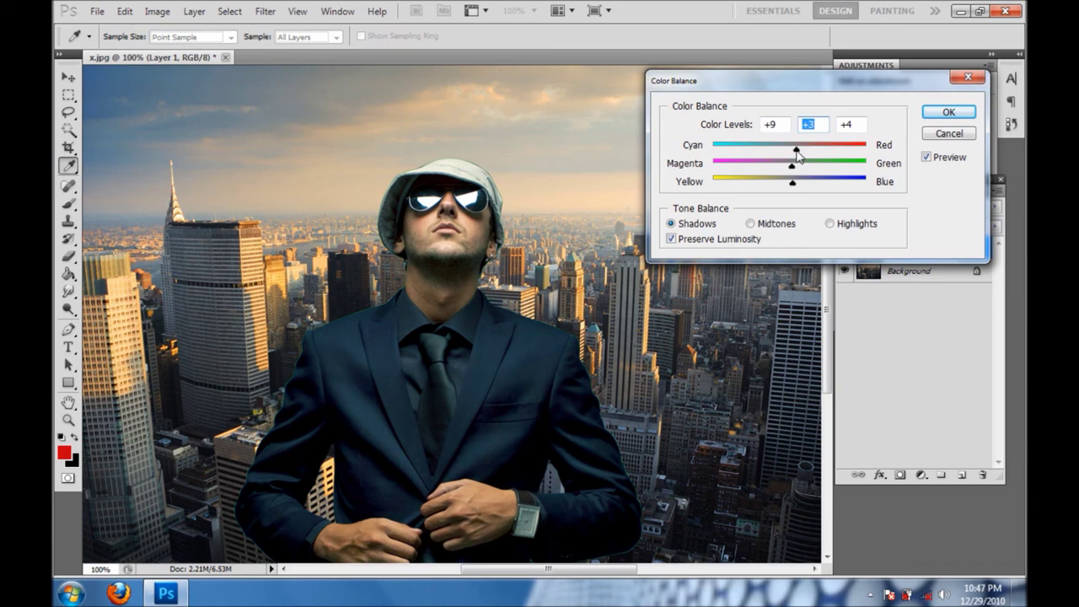
{"action": "left_click", "coordinate": [948, 114]}
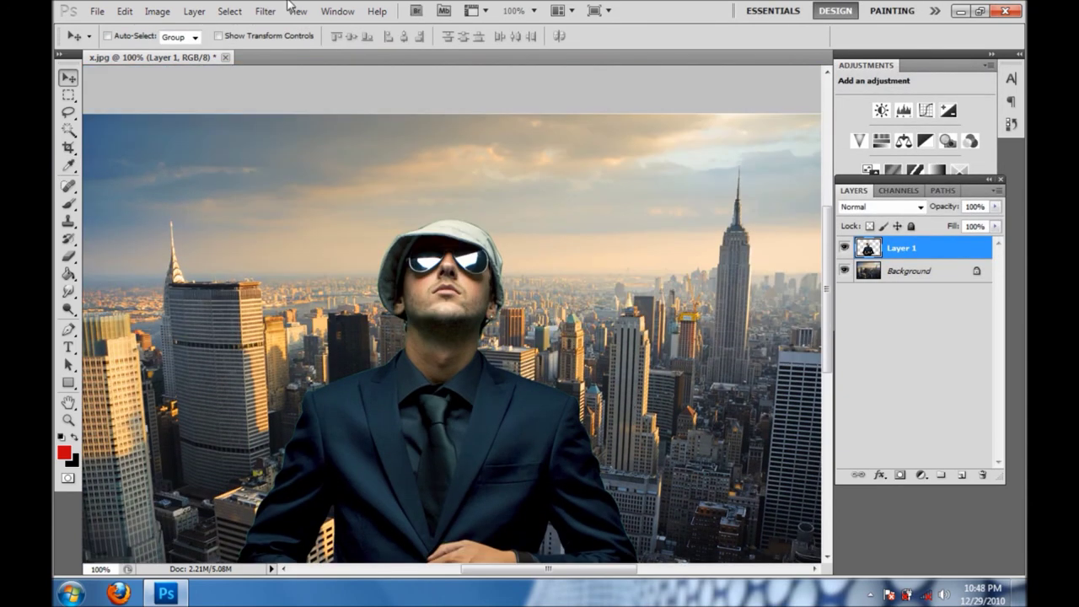
- Apply Brightness/Contrast to Layer 1 with Brightness 5 and Contrast 0
{"action": "left_click", "coordinate": [163, 11]}
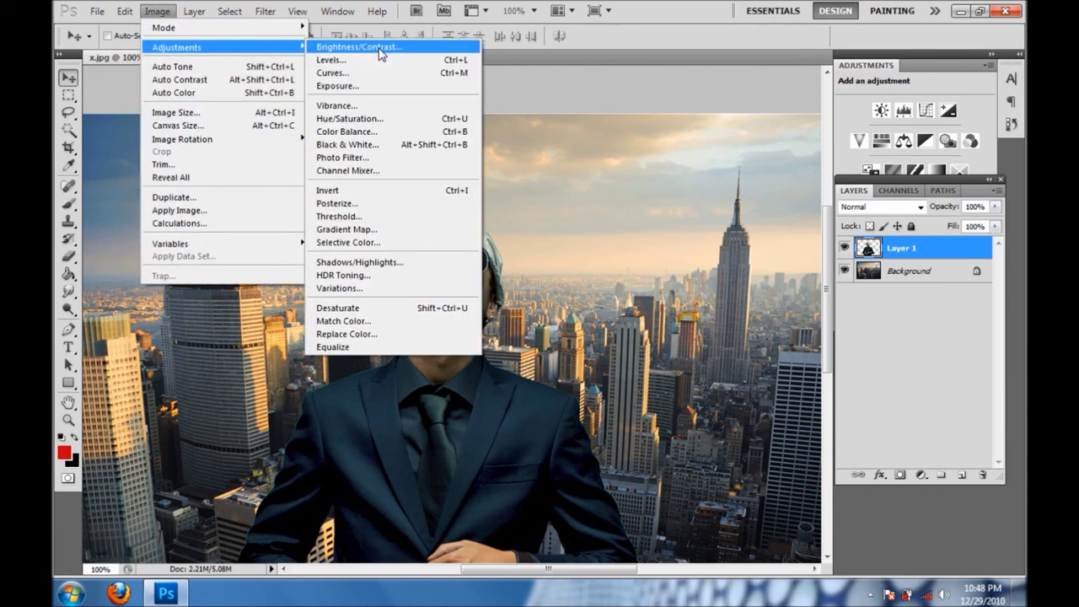
{"action": "left_click", "coordinate": [380, 61]}
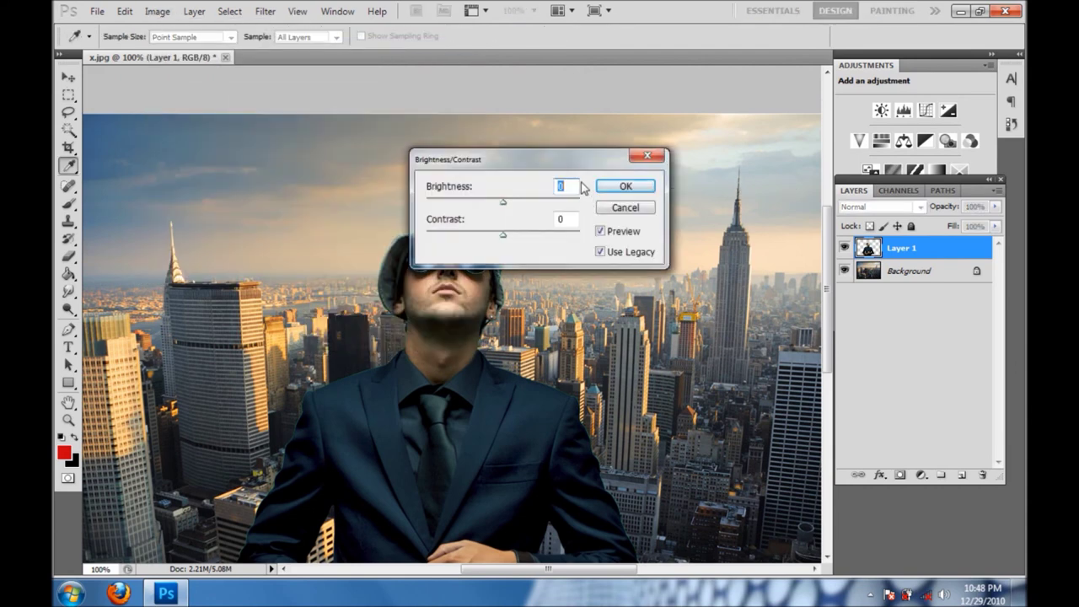
{"action": "left_click_drag", "start_coordinate": [617, 158], "coordinate": [871, 158]}
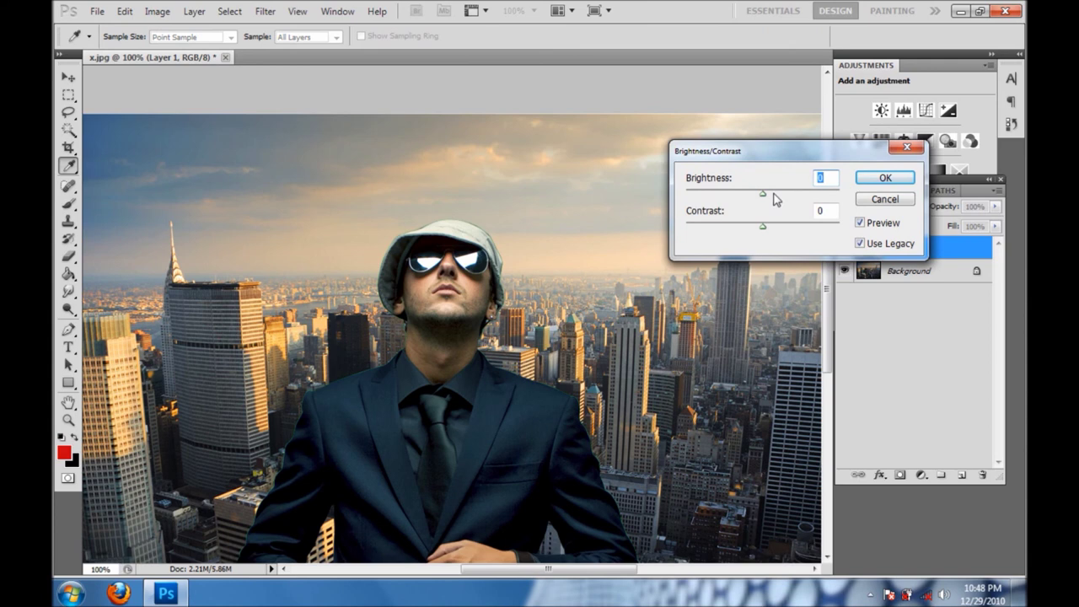
{"action": "left_click_drag", "start_coordinate": [770, 196], "coordinate": [766, 197]}
{"action": "left_click", "coordinate": [769, 226]}
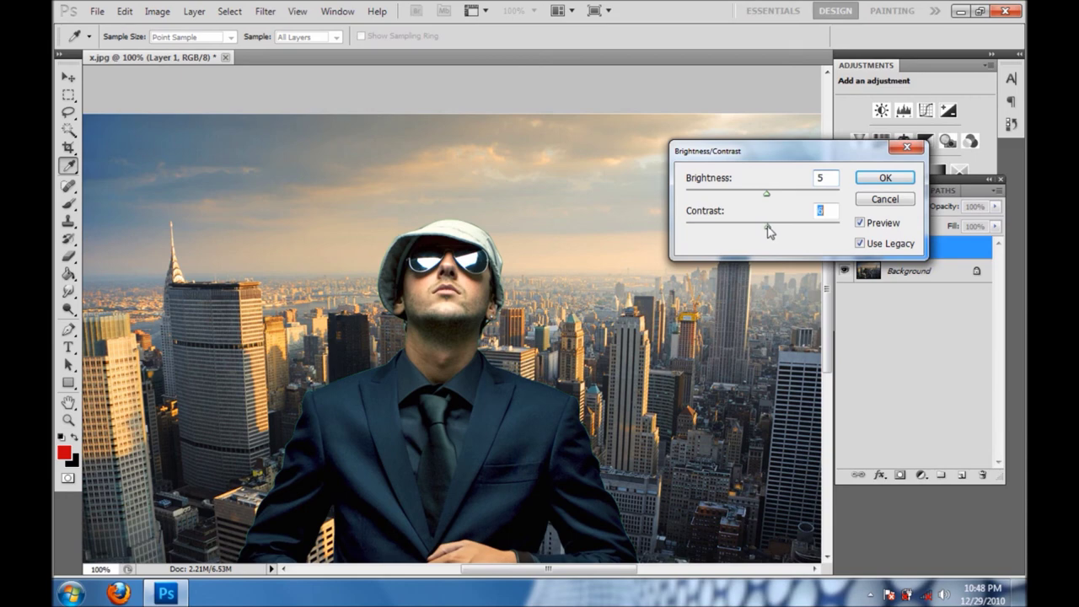
{"action": "left_click", "coordinate": [867, 179]}
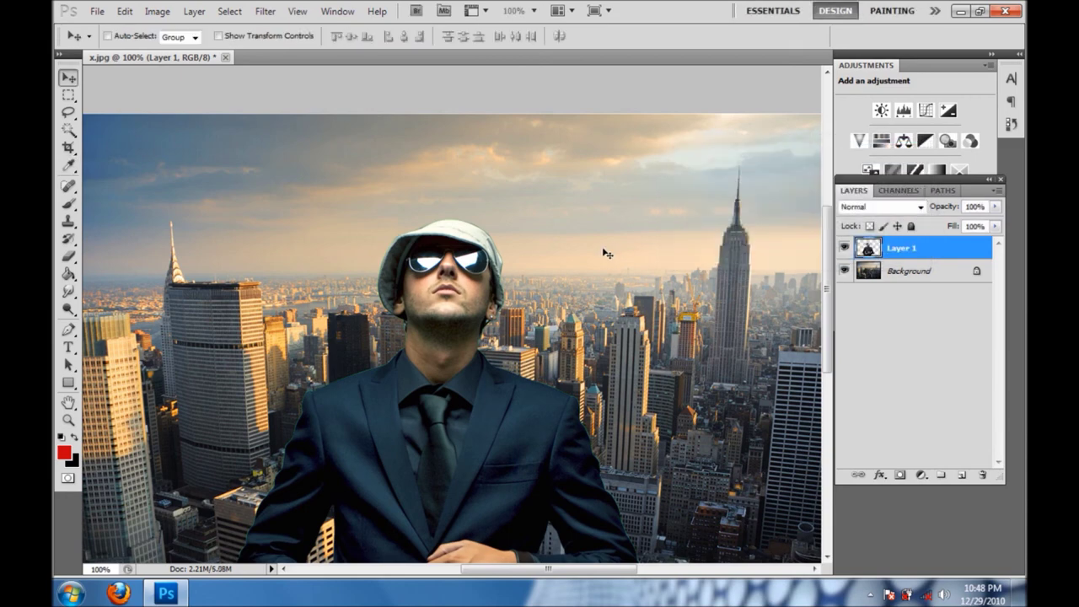
{"action": "key", "text": "ctrl+minus"}
{"action": "key", "text": "ctrl+minus"}
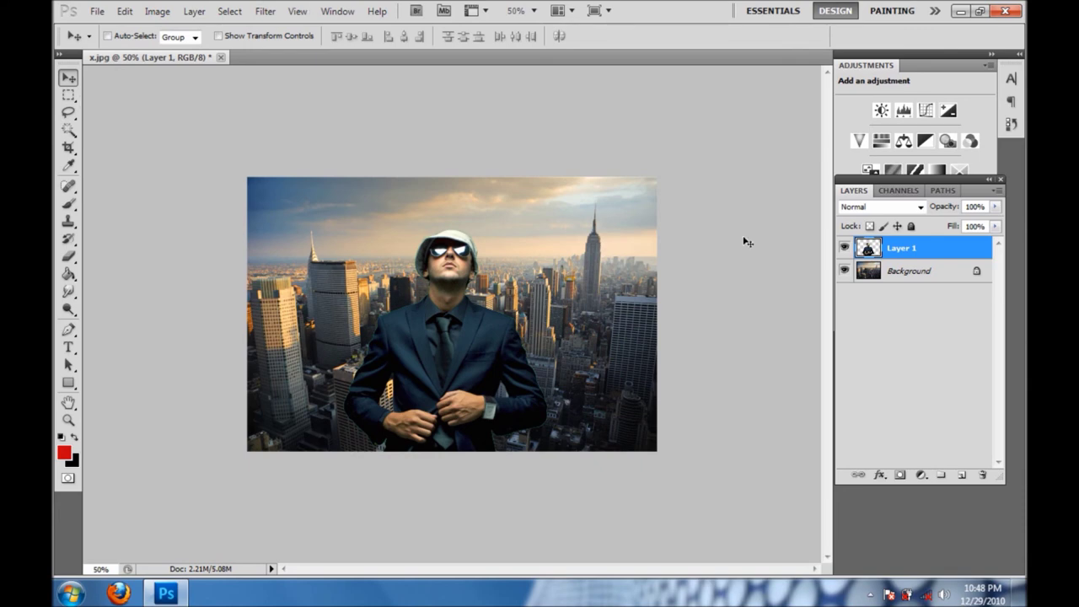
- Add a Color Balance adjustment layer above Layer 1 with midtones Cyan/Red +6, Yellow/Blue -5
{"action": "left_click", "coordinate": [858, 272]}
{"action": "left_click", "coordinate": [868, 248]}
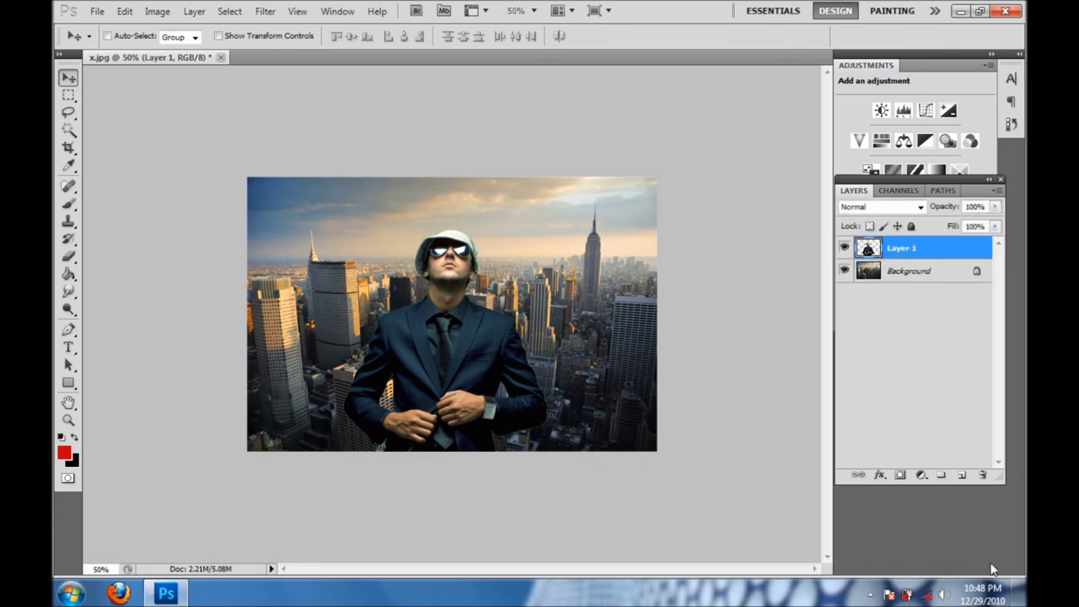
{"action": "left_click", "coordinate": [919, 476]}
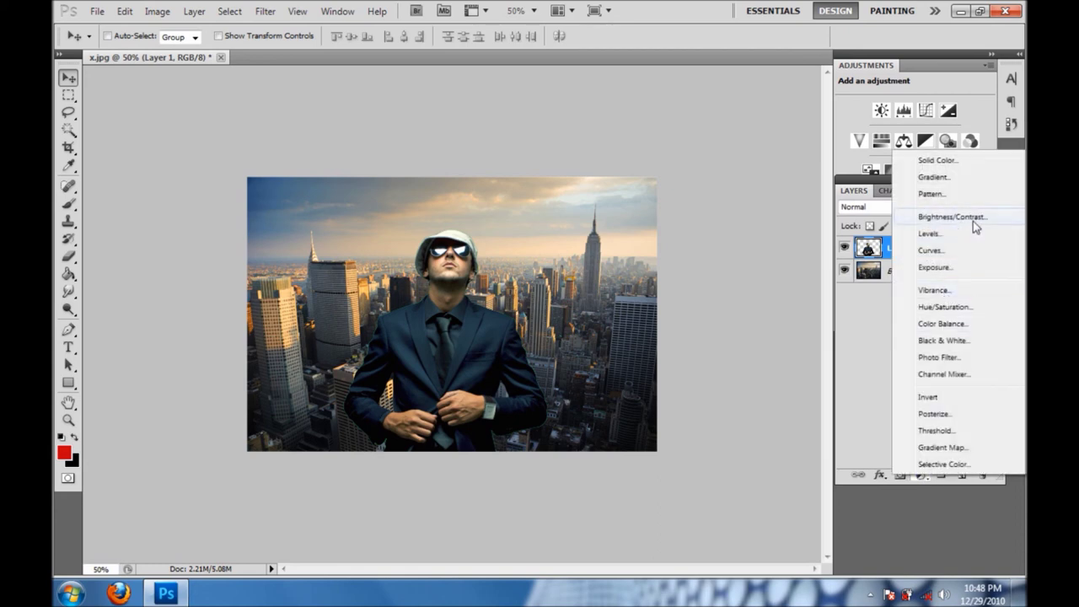
{"action": "left_click", "coordinate": [941, 323]}
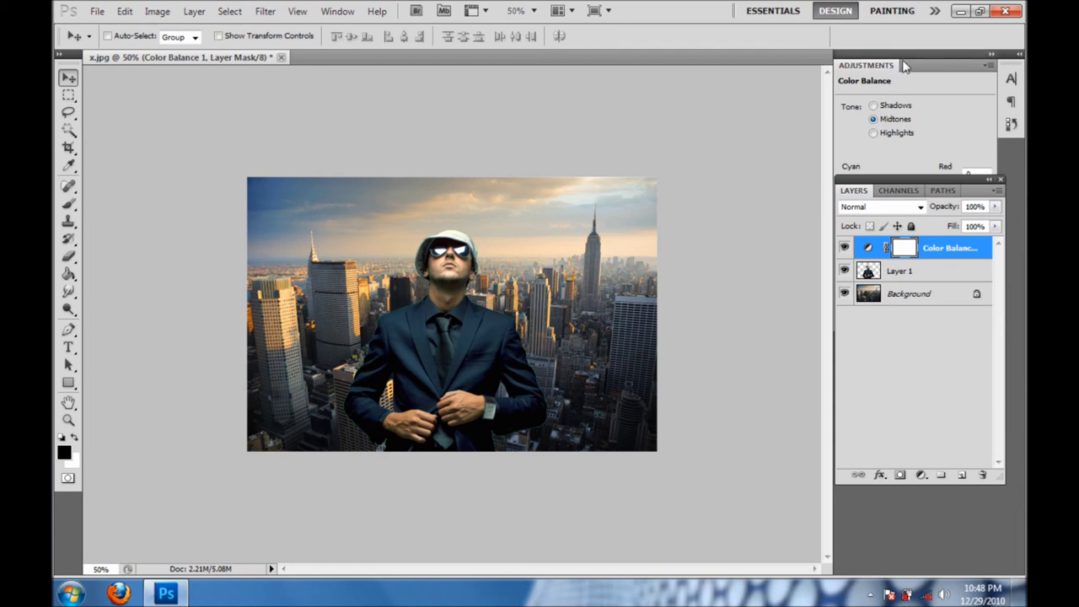
{"action": "left_click_drag", "start_coordinate": [902, 72], "coordinate": [832, 94]}
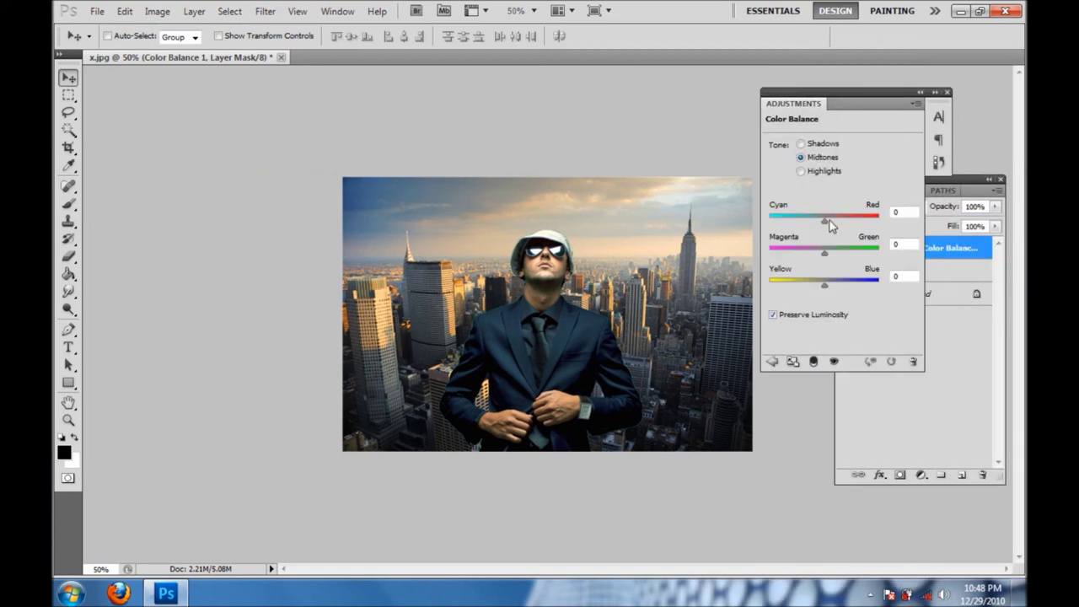
{"action": "mouse_move", "coordinate": [825, 221]}
{"action": "left_mouse_down"}
{"action": "mouse_move", "coordinate": [812, 226]}
{"action": "mouse_move", "coordinate": [826, 257]}
{"action": "mouse_move", "coordinate": [835, 252]}
{"action": "left_mouse_up"}
{"action": "left_click_drag", "start_coordinate": [829, 288], "coordinate": [823, 289]}
{"action": "left_click", "coordinate": [973, 310]}
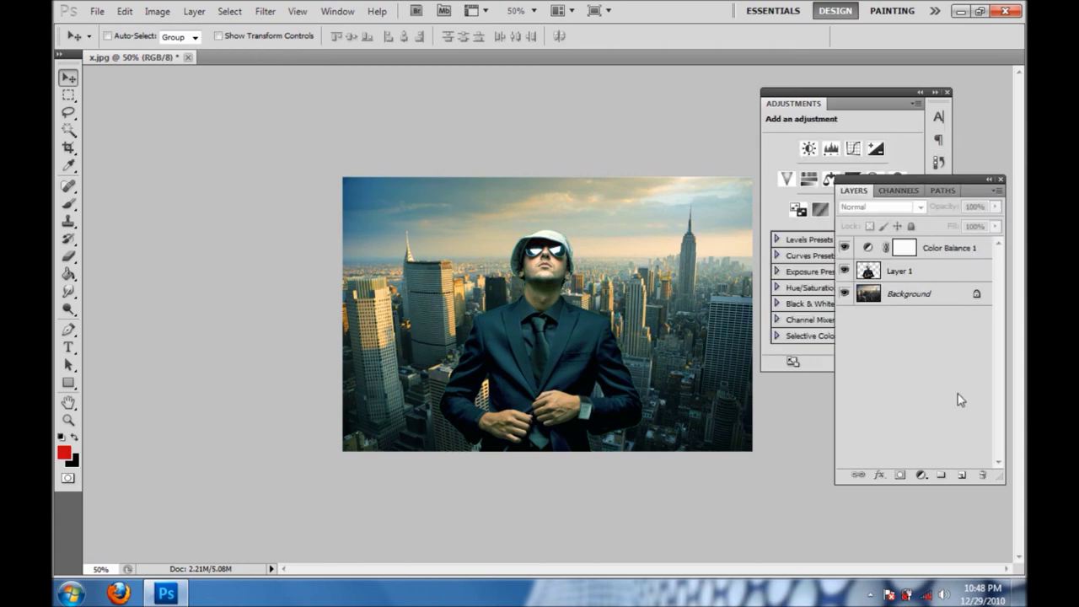
- Add a Brightness/Contrast adjustment layer on top with Brightness 13 and Contrast 10
{"action": "left_click", "coordinate": [921, 475]}
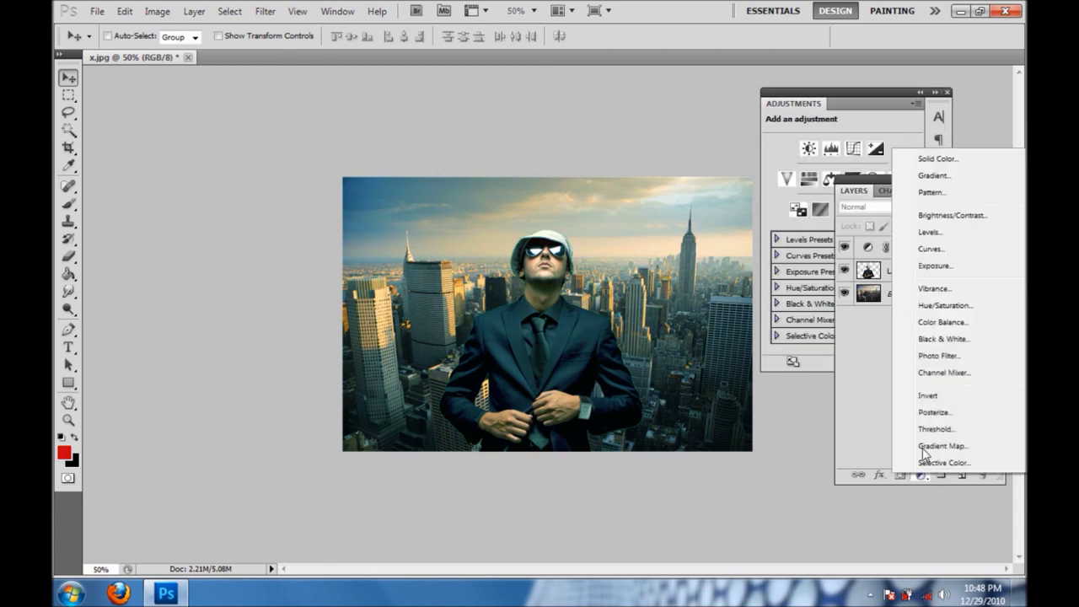
{"action": "left_click", "coordinate": [951, 215]}
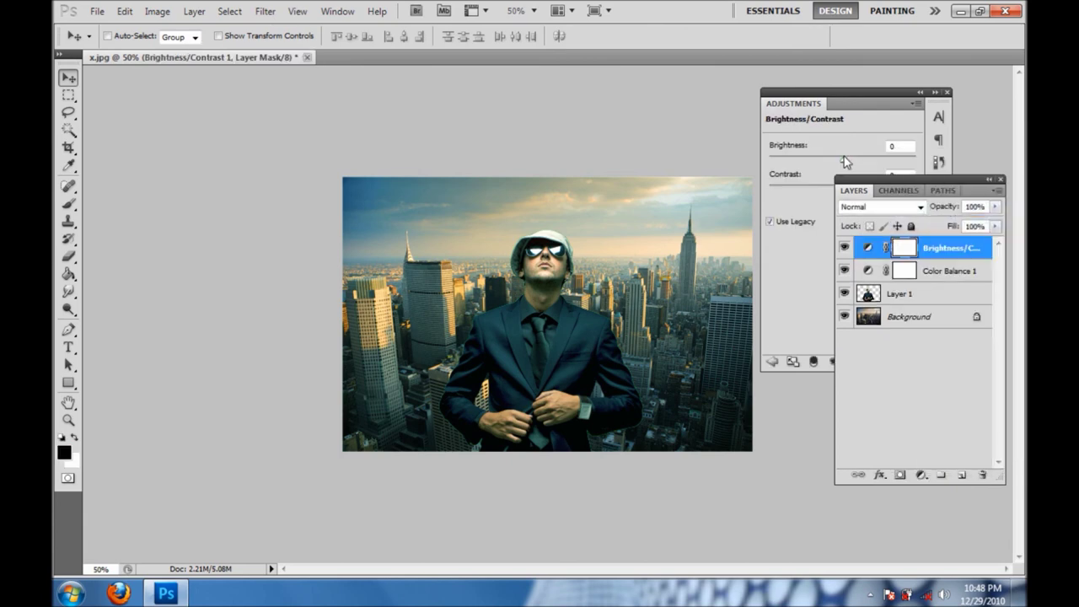
{"action": "left_click", "coordinate": [826, 247]}
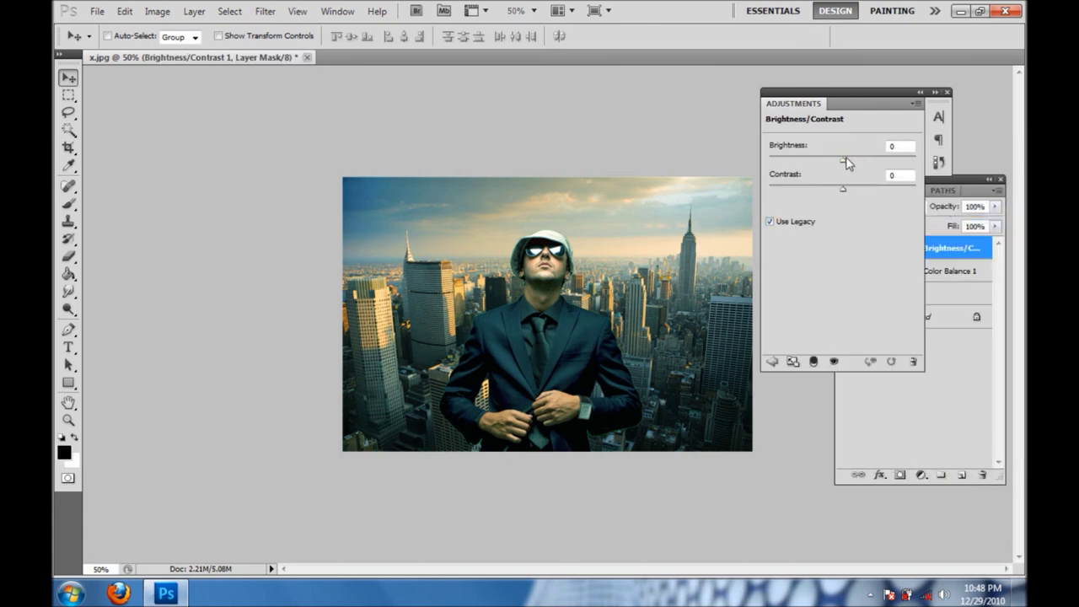
{"action": "left_click_drag", "start_coordinate": [846, 161], "coordinate": [852, 161]}
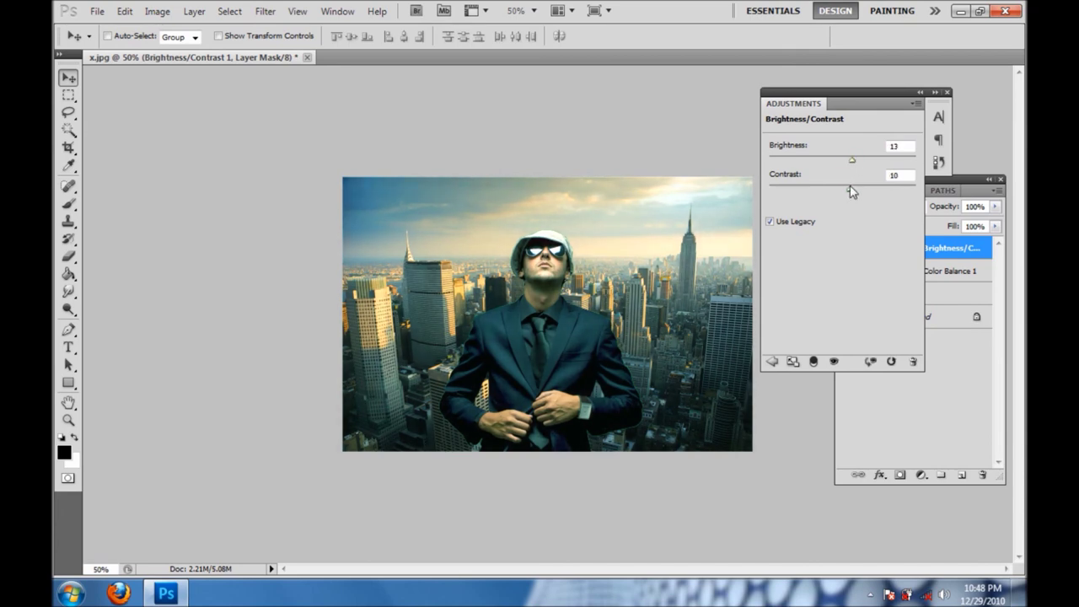
{"action": "left_click", "coordinate": [950, 364]}
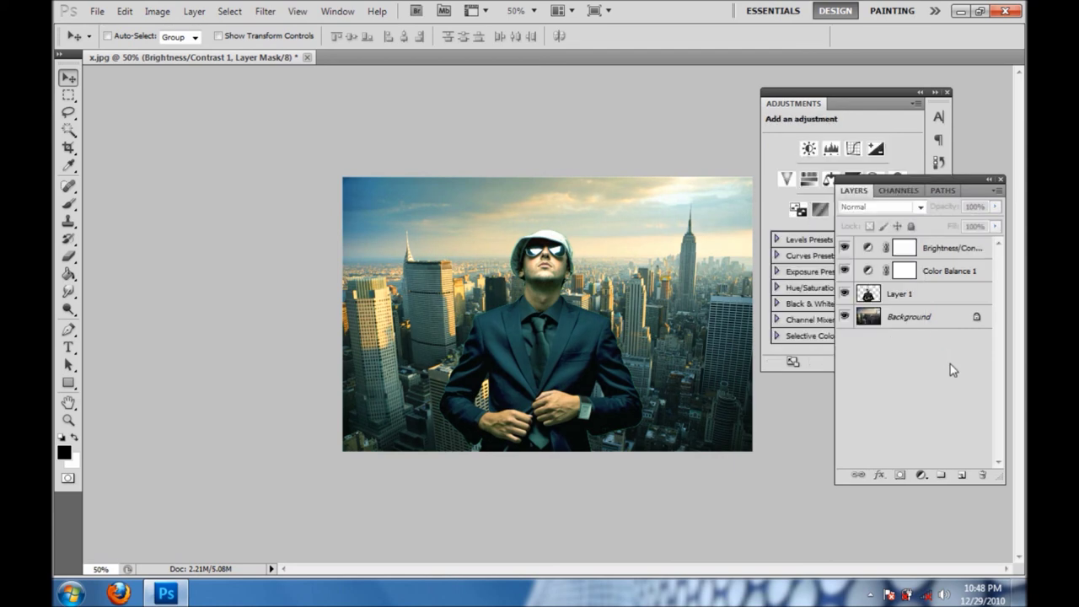
- Dismiss the no-layers-selected errors, select Layer 1, and zoom to full size
{"action": "left_click", "coordinate": [524, 262]}
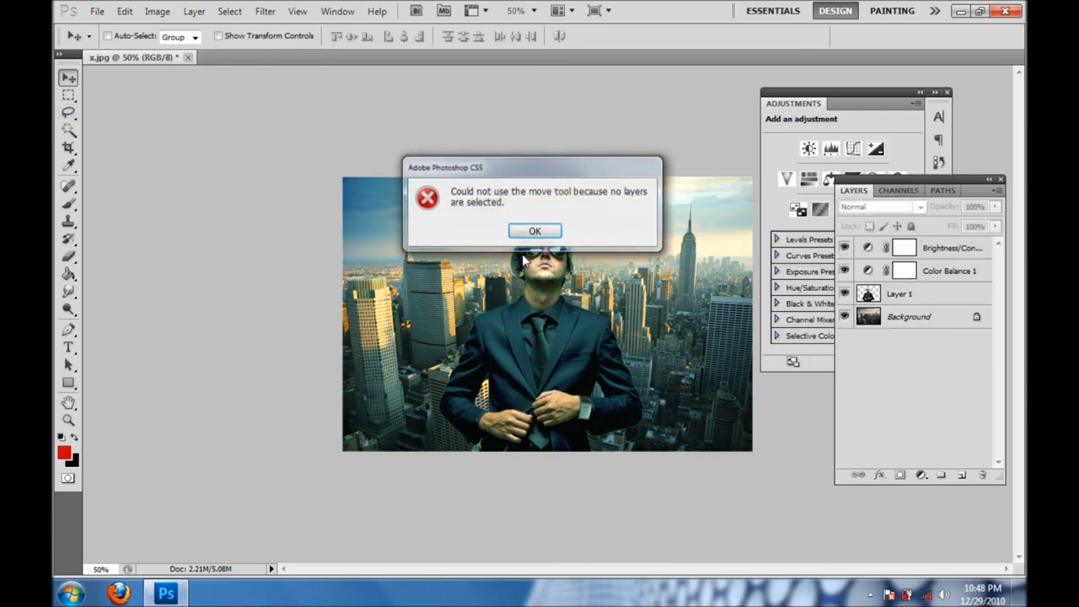
{"action": "left_click", "coordinate": [546, 231]}
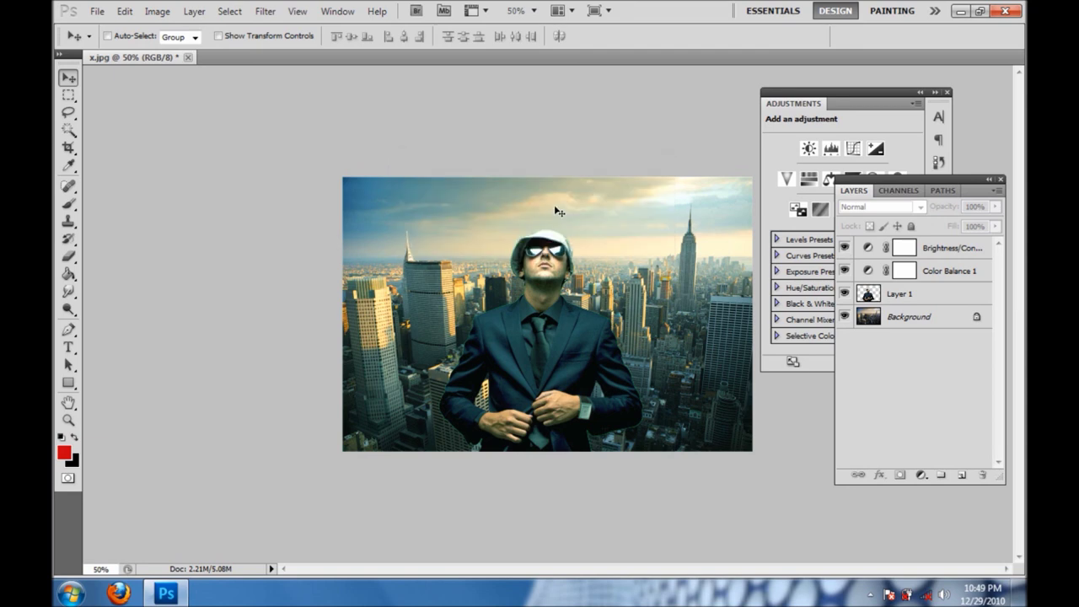
{"action": "left_click", "coordinate": [555, 207]}
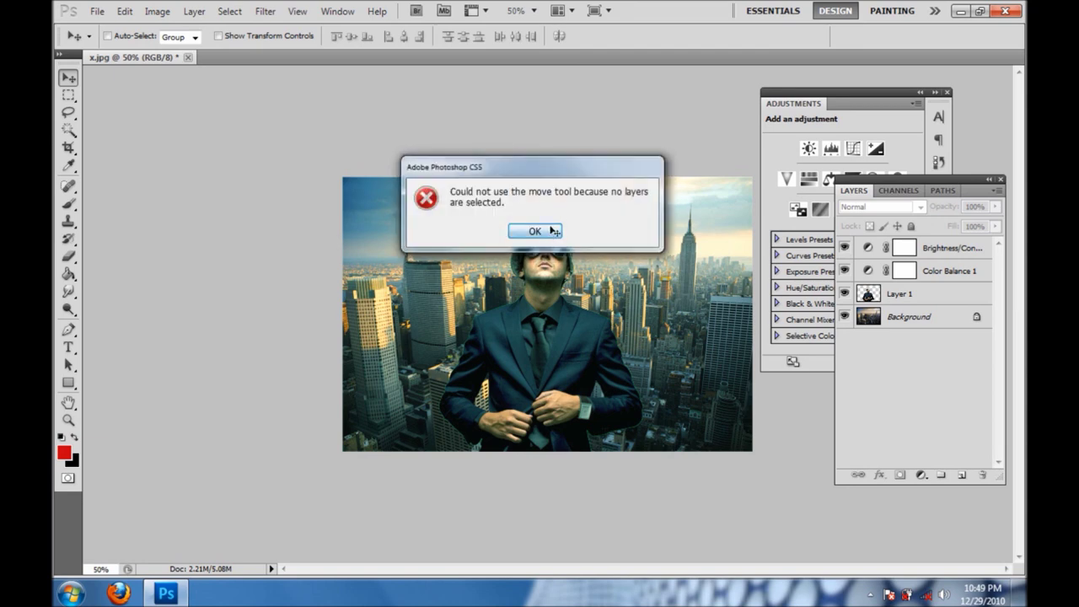
{"action": "left_click", "coordinate": [546, 231]}
{"action": "left_click", "coordinate": [875, 297]}
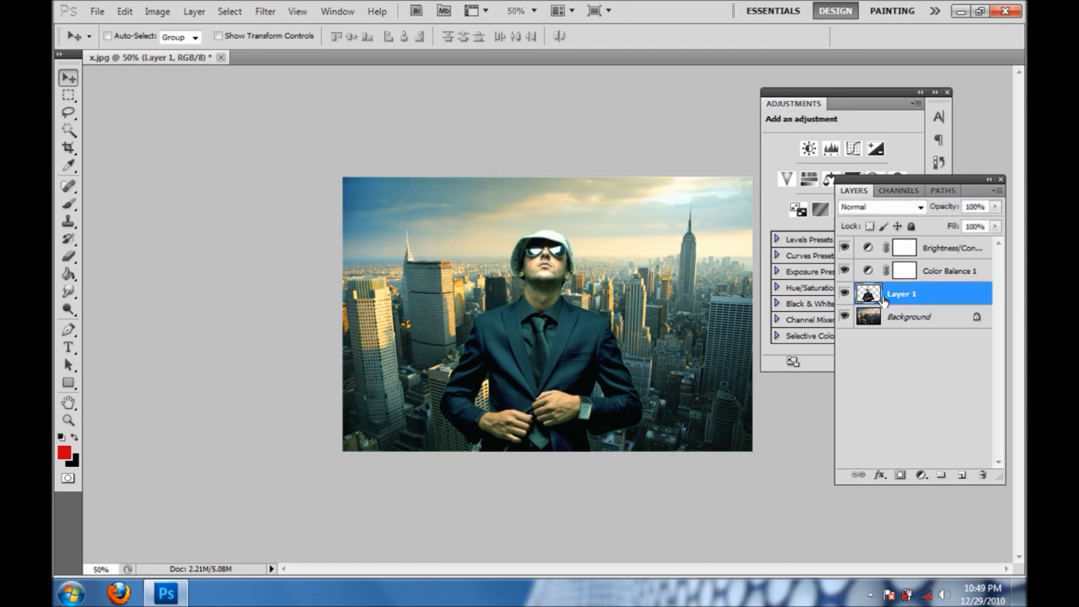
{"action": "key", "text": "ctrl+plus"}
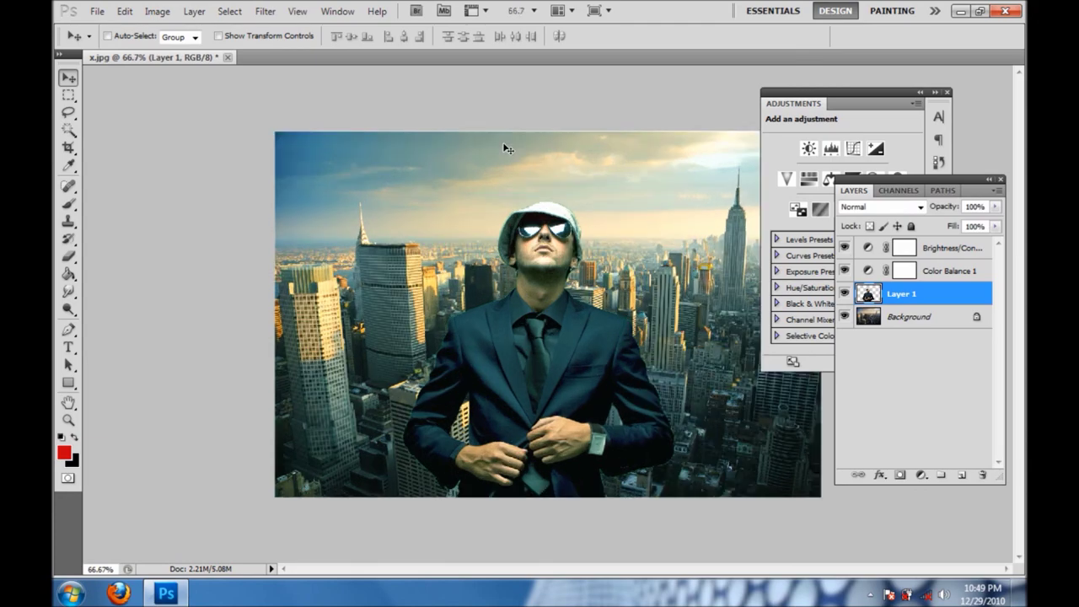
{"action": "key", "text": "ctrl+plus"}
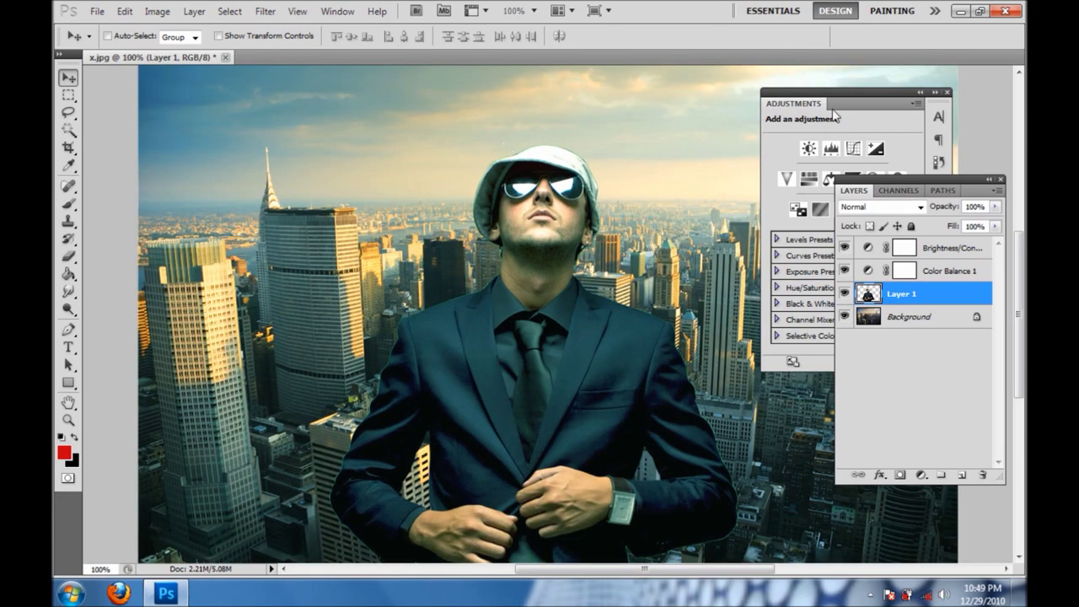
- Dock the Adjustments panel and lower Layer 1's opacity to 96%
{"action": "left_click_drag", "start_coordinate": [856, 97], "coordinate": [946, 87]}
{"action": "scroll", "coordinate": [643, 408], "scroll_direction": "up", "scroll_amount": 2}
{"action": "scroll", "coordinate": [643, 407], "scroll_direction": "down", "scroll_amount": 5}
{"action": "scroll", "coordinate": [643, 407], "scroll_direction": "down", "scroll_amount": 2}
{"action": "scroll", "coordinate": [643, 407], "scroll_direction": "up", "scroll_amount": 1}
{"action": "scroll", "coordinate": [642, 408], "scroll_direction": "up", "scroll_amount": 5}
{"action": "scroll", "coordinate": [643, 407], "scroll_direction": "down", "scroll_amount": 2}
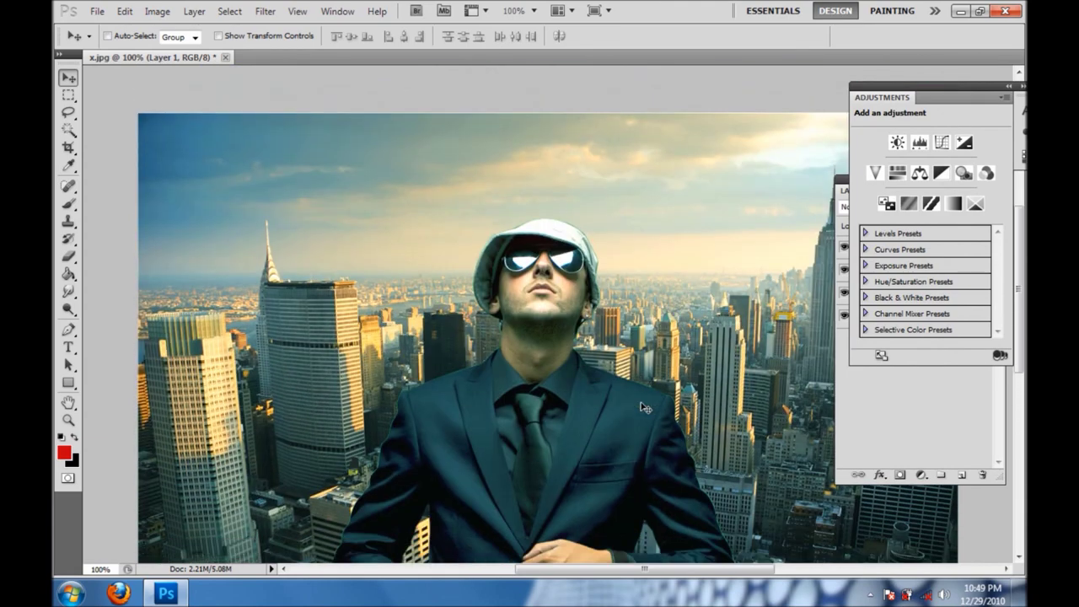
{"action": "left_click", "coordinate": [843, 190]}
{"action": "left_click_drag", "start_coordinate": [995, 207], "coordinate": [993, 233]}
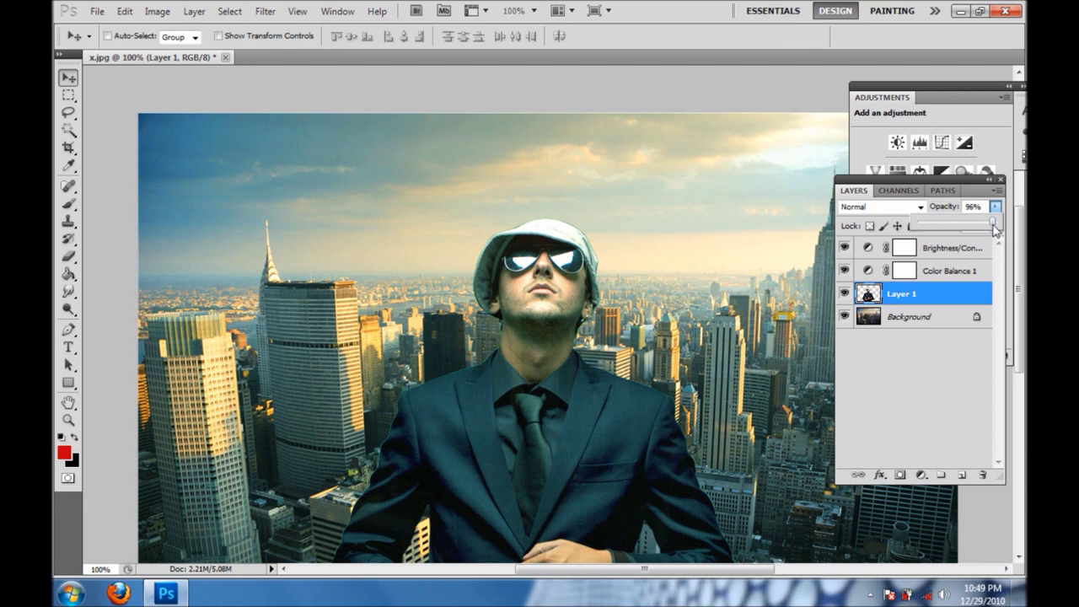
{"action": "left_click", "coordinate": [638, 251]}
{"action": "scroll", "coordinate": [624, 295], "scroll_direction": "down", "scroll_amount": 2}
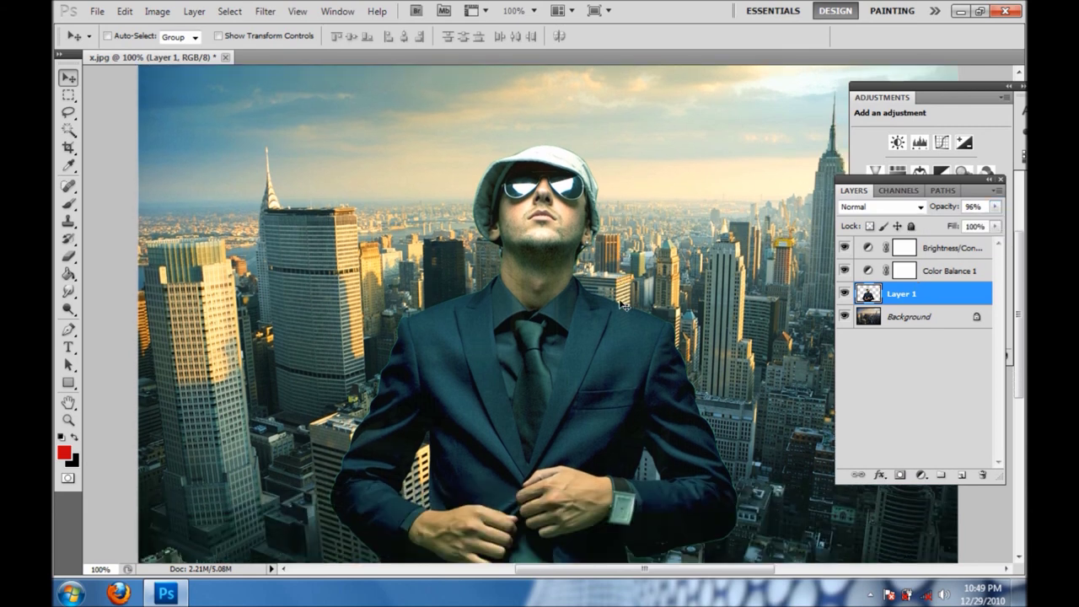
{"action": "scroll", "coordinate": [624, 304], "scroll_direction": "down", "scroll_amount": 1}
{"action": "scroll", "coordinate": [624, 305], "scroll_direction": "up", "scroll_amount": 3}
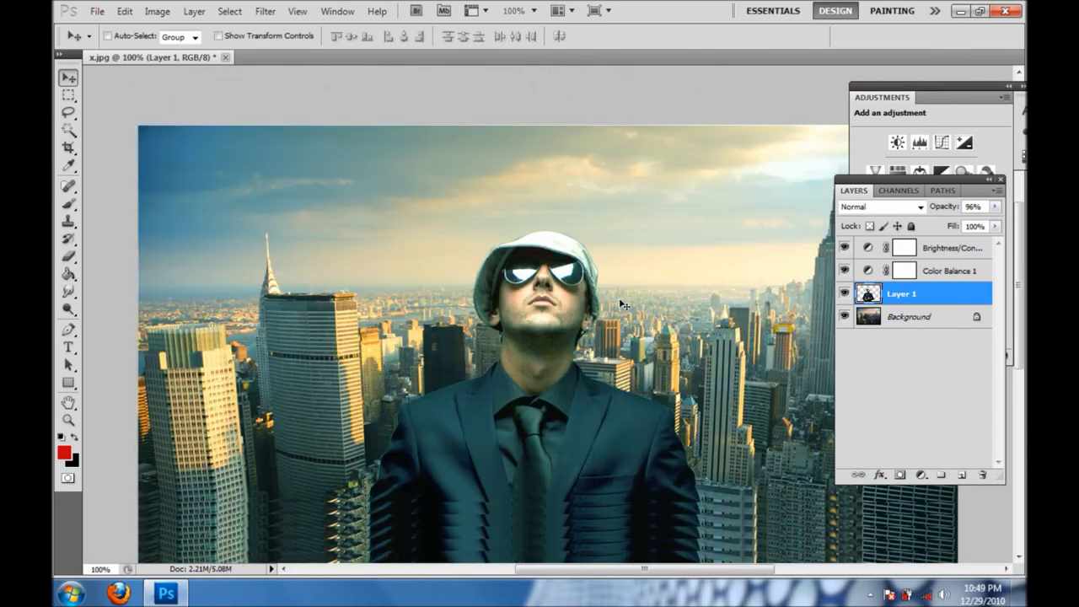
{"action": "scroll", "coordinate": [624, 303], "scroll_direction": "down", "scroll_amount": 2}
{"action": "scroll", "coordinate": [624, 304], "scroll_direction": "down", "scroll_amount": 1}
{"action": "scroll", "coordinate": [624, 304], "scroll_direction": "up", "scroll_amount": 3}
{"action": "left_click_drag", "start_coordinate": [566, 570], "coordinate": [638, 574]}
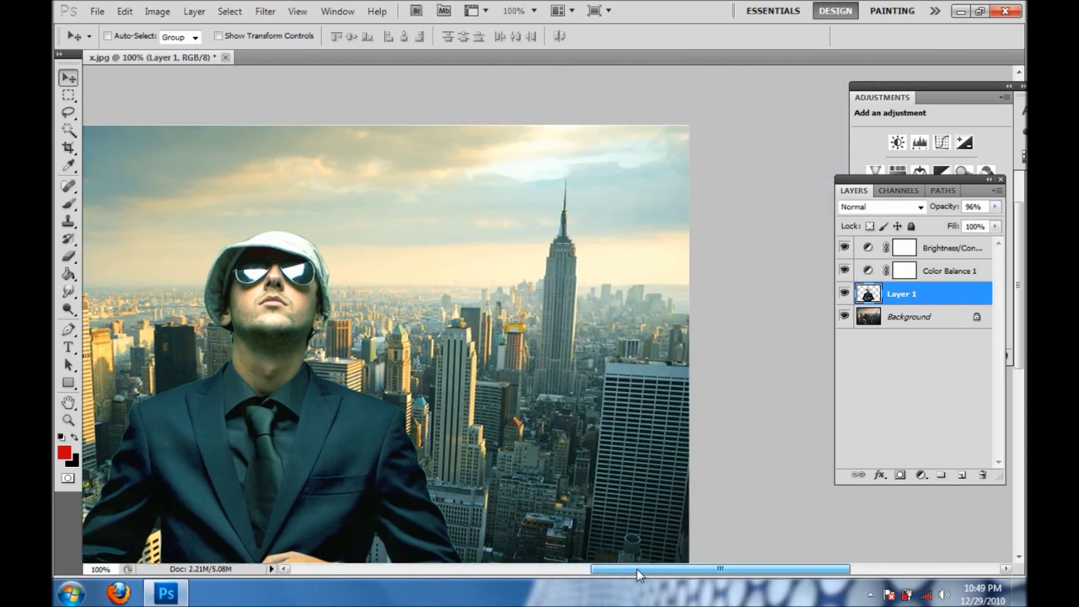
{"action": "scroll", "coordinate": [504, 376], "scroll_direction": "down", "scroll_amount": 2}
{"action": "key", "text": "ctrl+minus"}
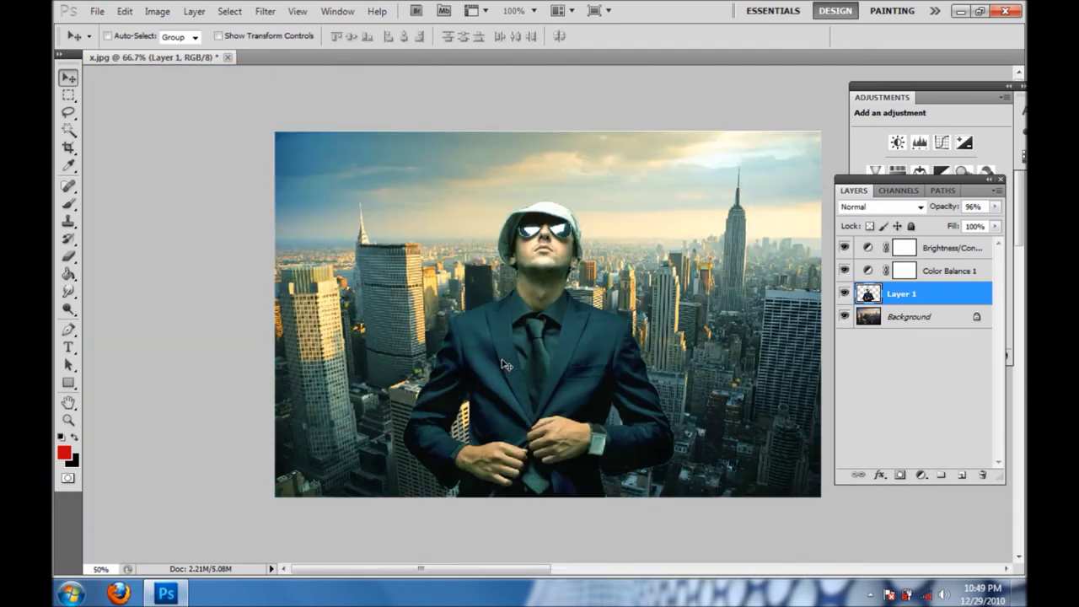
{"action": "key", "text": "ctrl+minus"}
{"action": "key", "text": "ctrl+plus"}
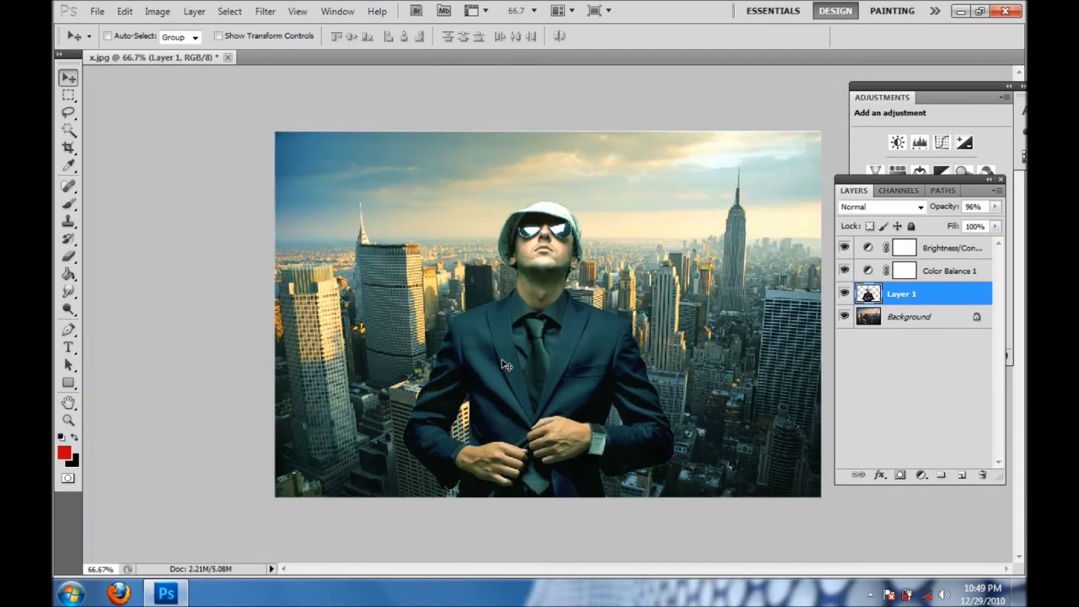
{"action": "key", "text": "ctrl+plus"}
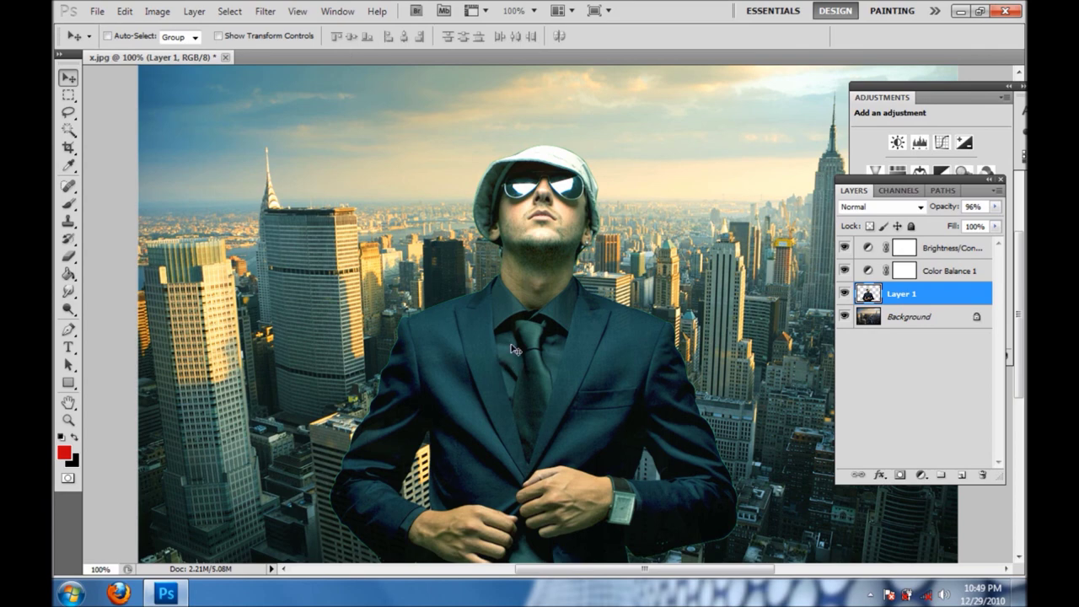
{"action": "scroll", "coordinate": [514, 350], "scroll_direction": "down", "scroll_amount": 2}
{"action": "scroll", "coordinate": [515, 350], "scroll_direction": "down", "scroll_amount": 1}
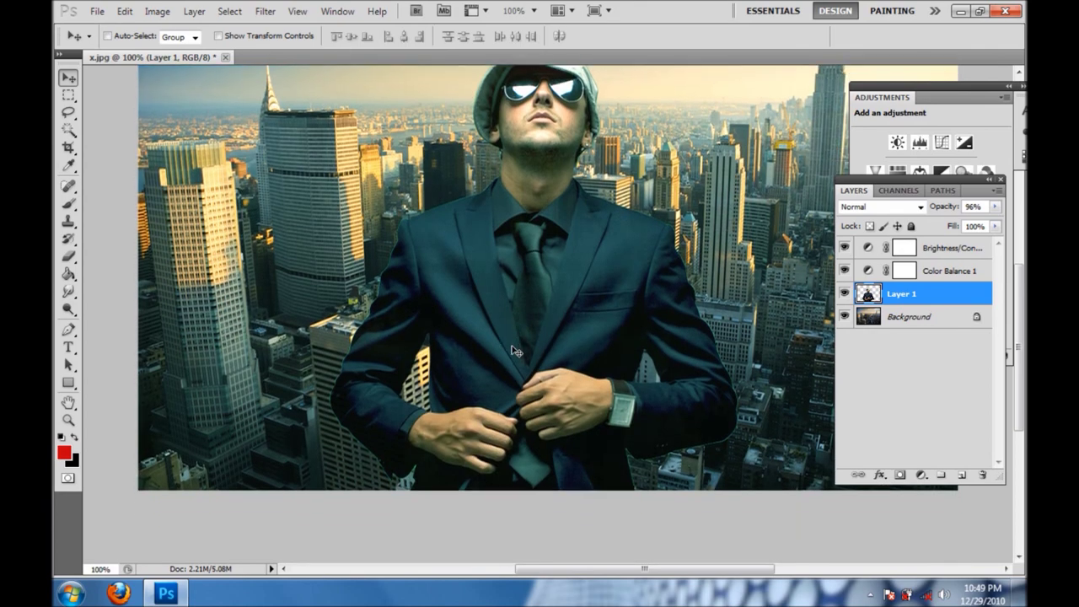
{"action": "scroll", "coordinate": [515, 350], "scroll_direction": "up", "scroll_amount": 4}
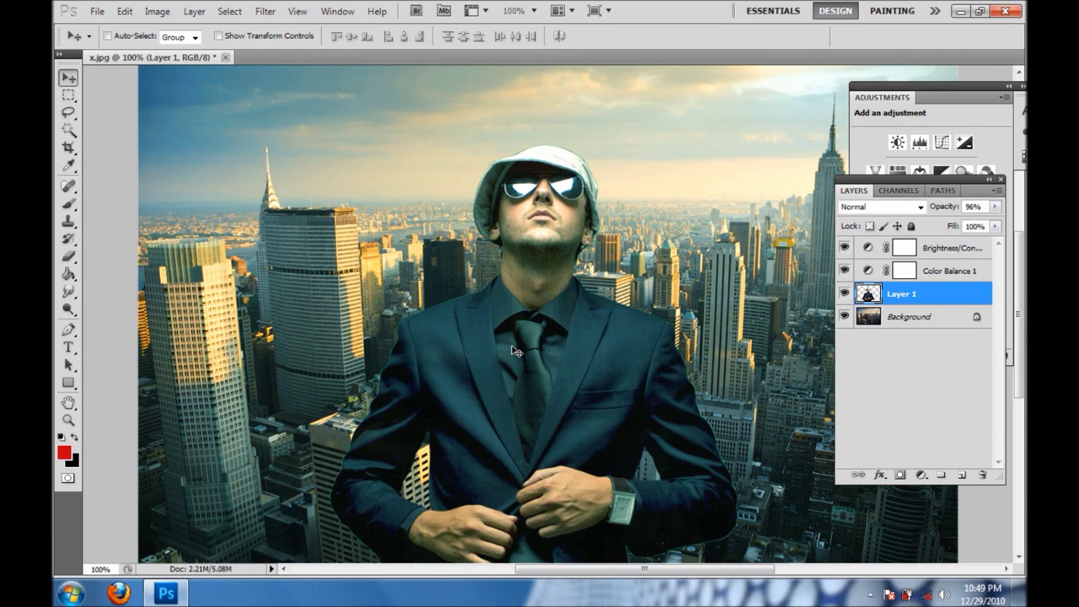